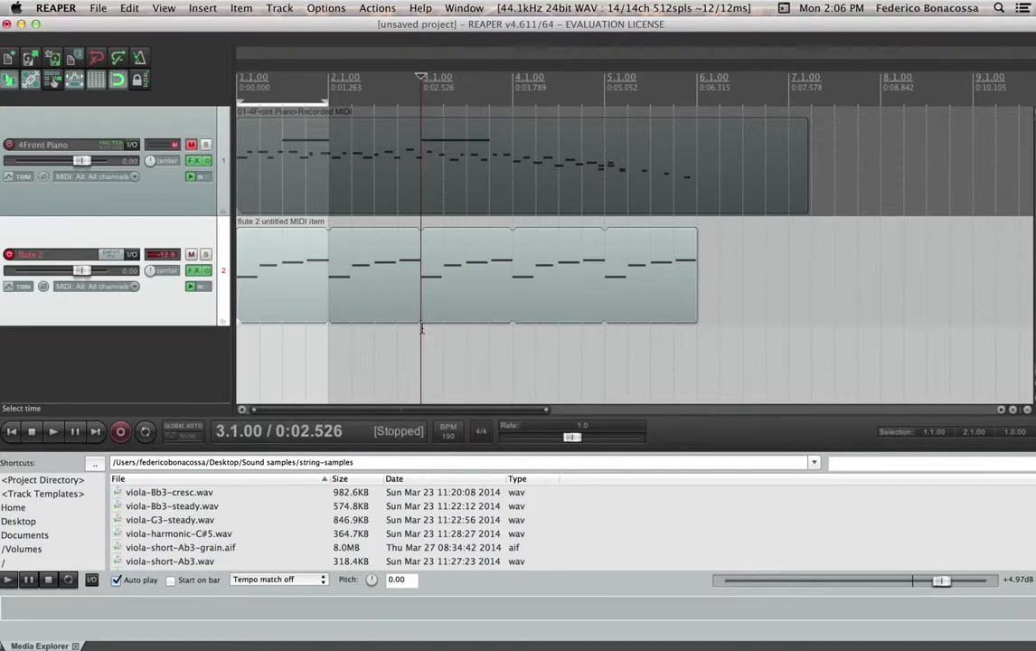
Inspect the flute 2 item's notes, then trim the item so it ends at bar 2
double_click(524, 280)
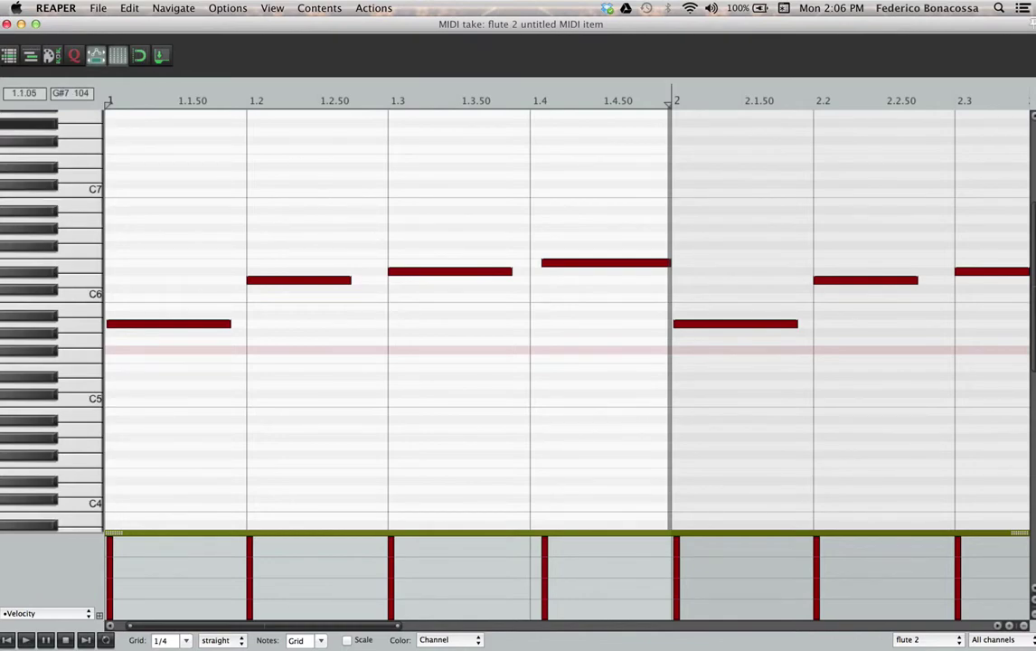
left_click(9, 27)
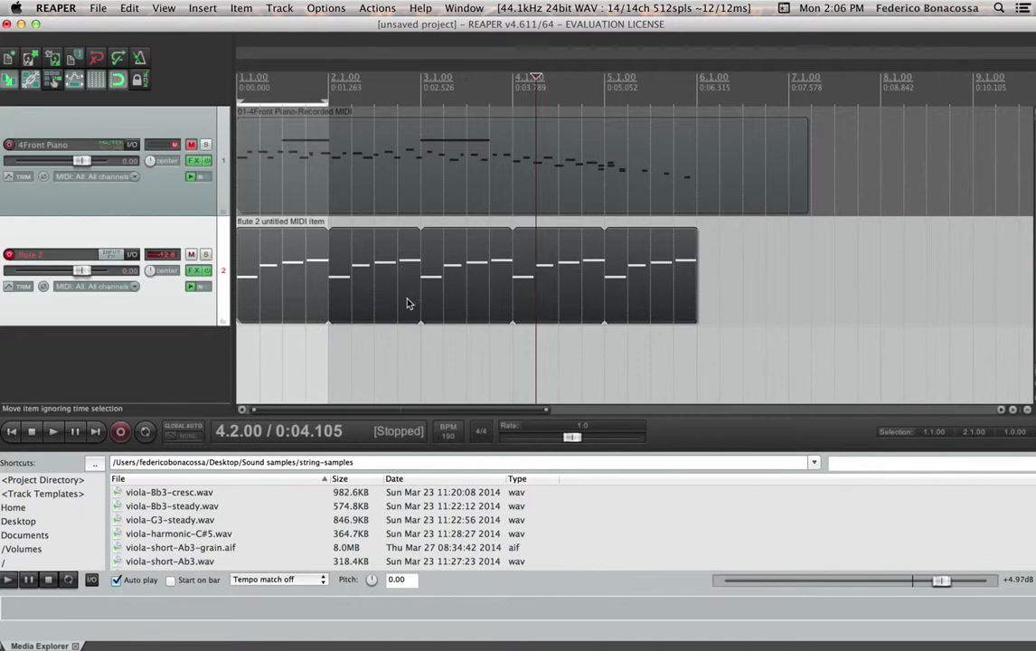
double_click(380, 282)
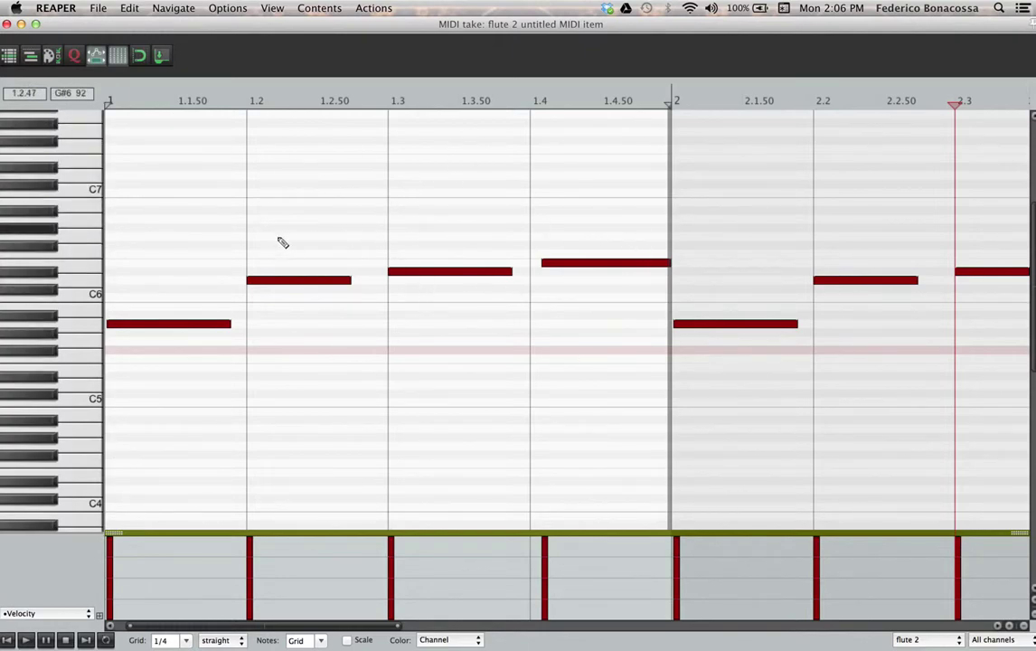
left_click(6, 23)
left_click(645, 283)
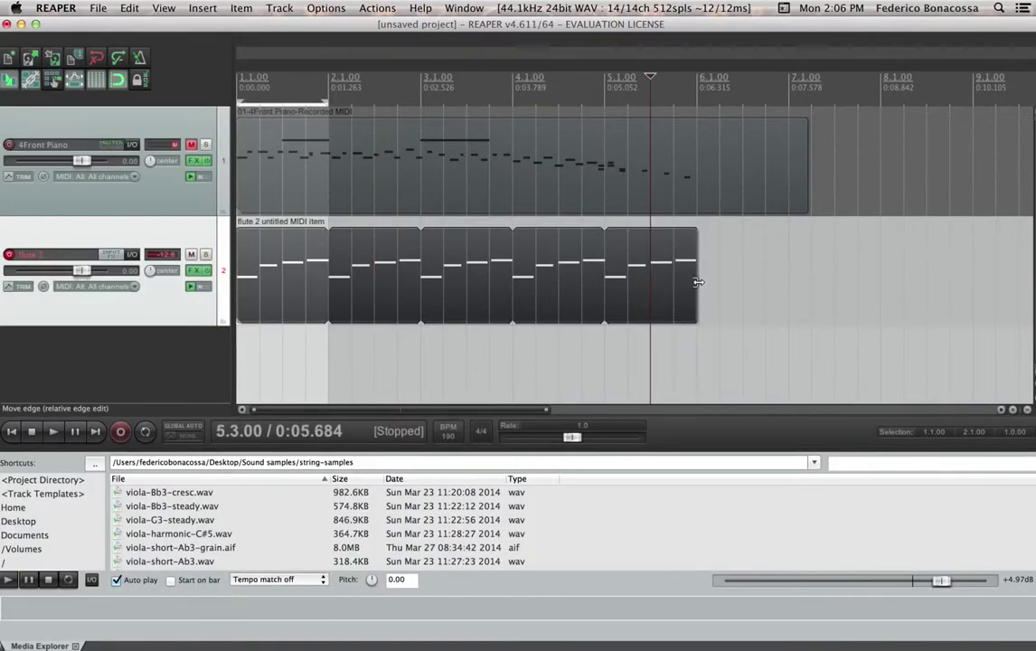
left_click_drag(695, 280, 337, 320)
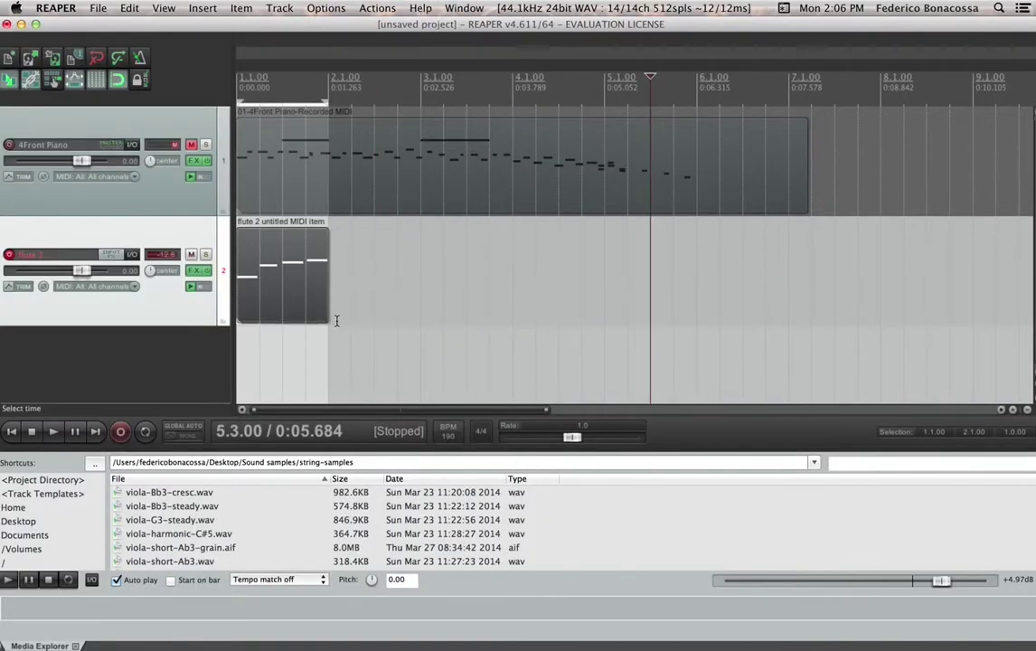
Open the trimmed flute 2 item and delete its four notes one by one, last to first
double_click(288, 282)
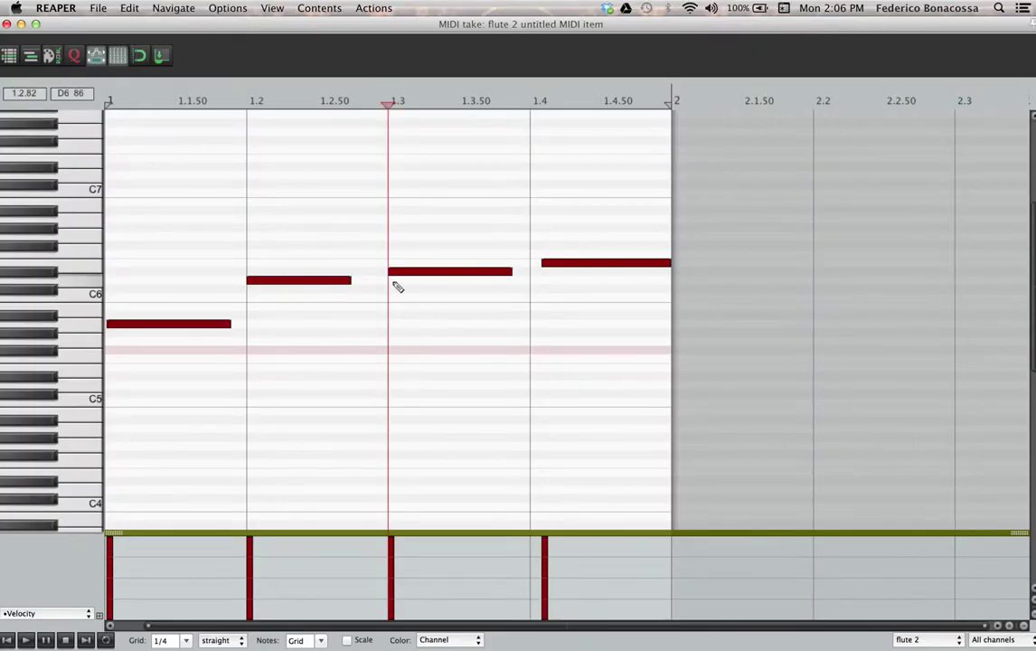
left_click(598, 262)
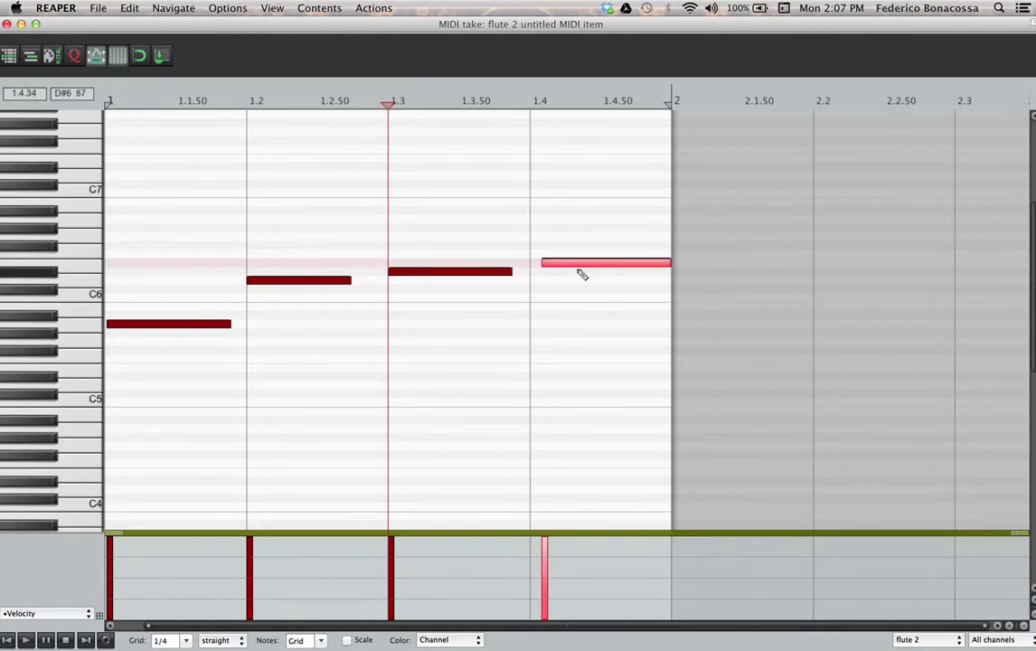
double_click(546, 264)
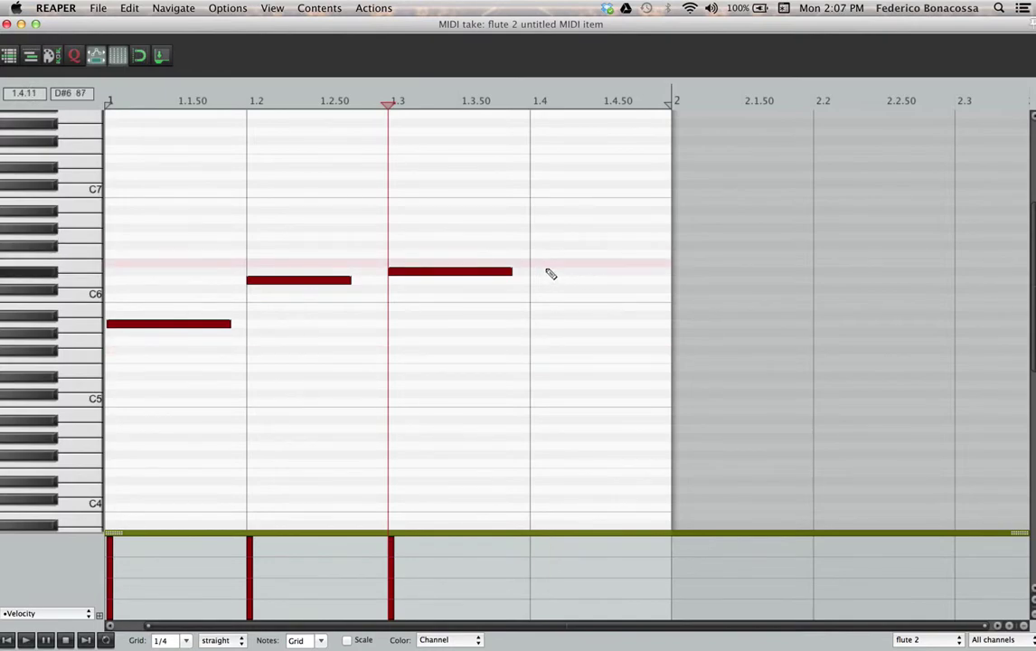
left_click(484, 273)
double_click(484, 272)
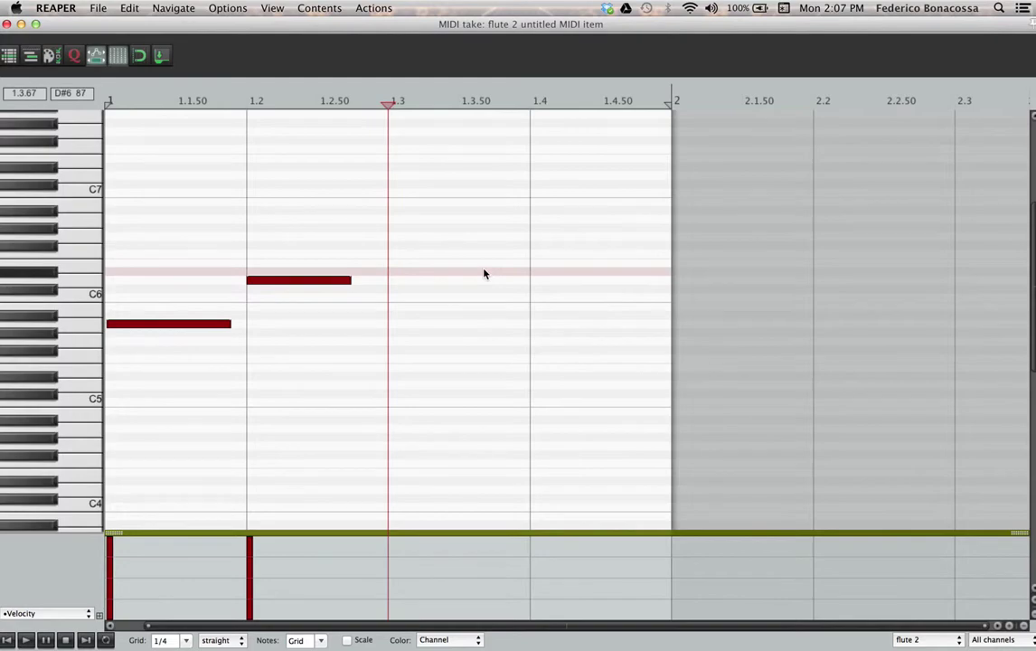
left_click(337, 282)
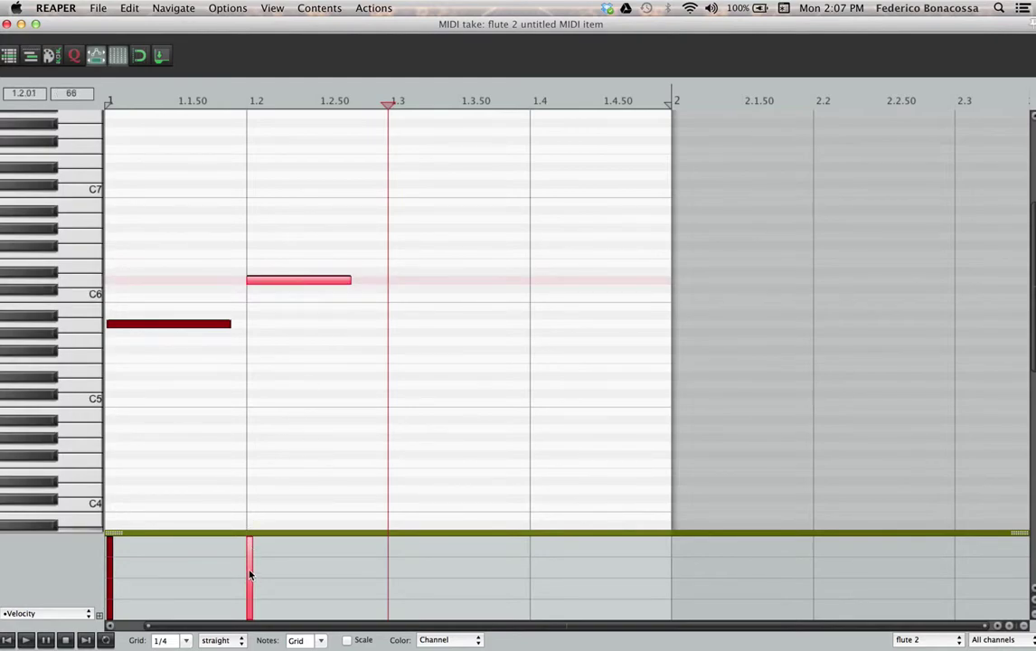
key("Delete")
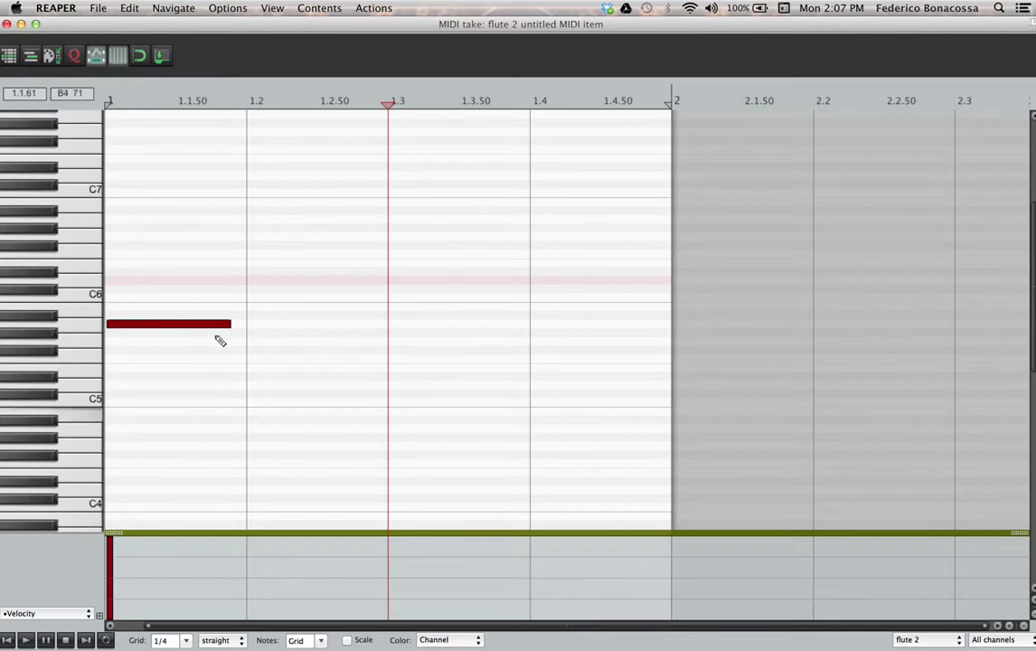
left_click(207, 333)
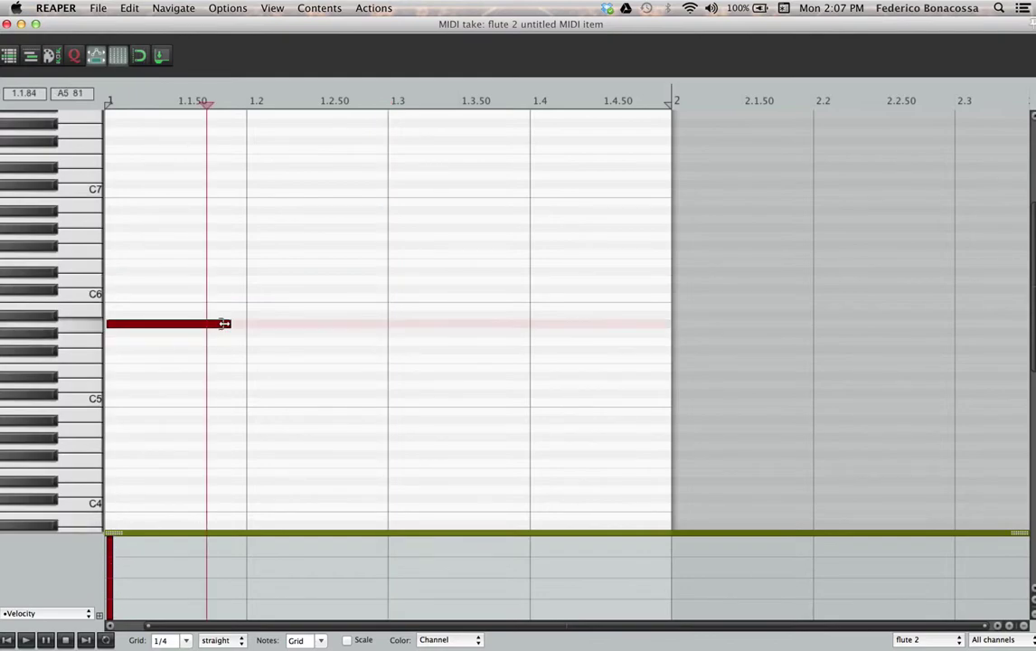
left_click(191, 329)
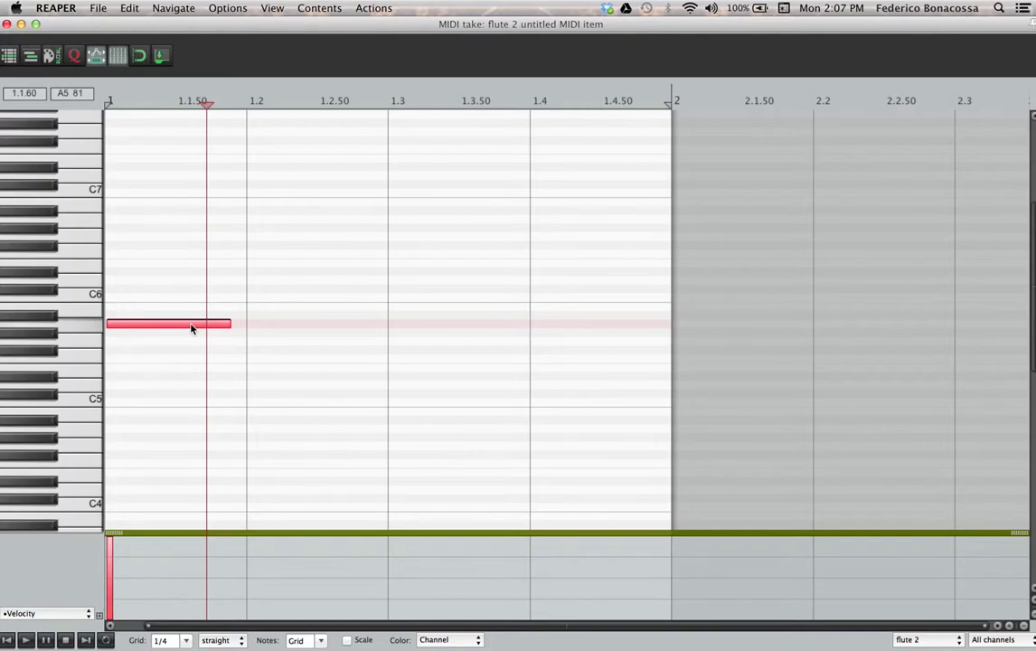
key("Delete")
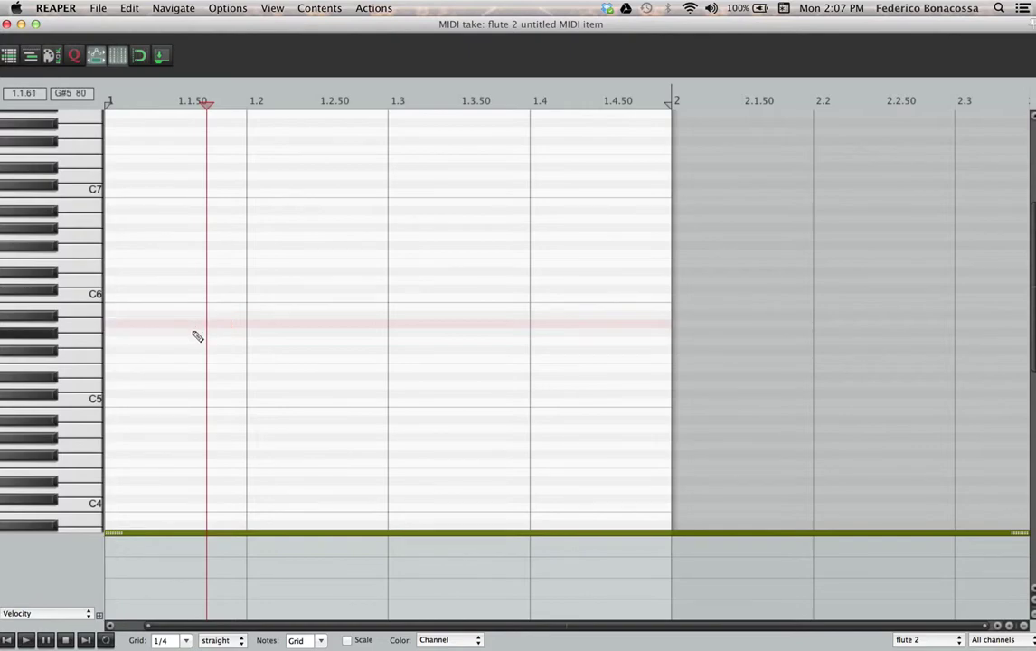
Remove the misplaced note, enable snap to grid, and draw a one-beat G5 note at bar 1
left_click(135, 345)
left_click(136, 343)
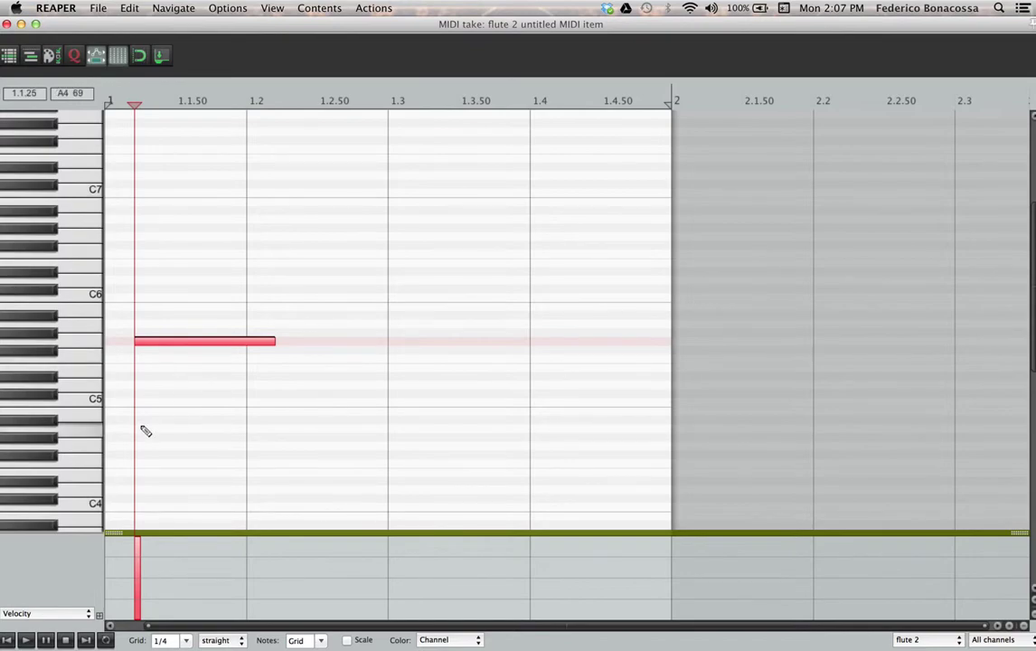
key("Delete")
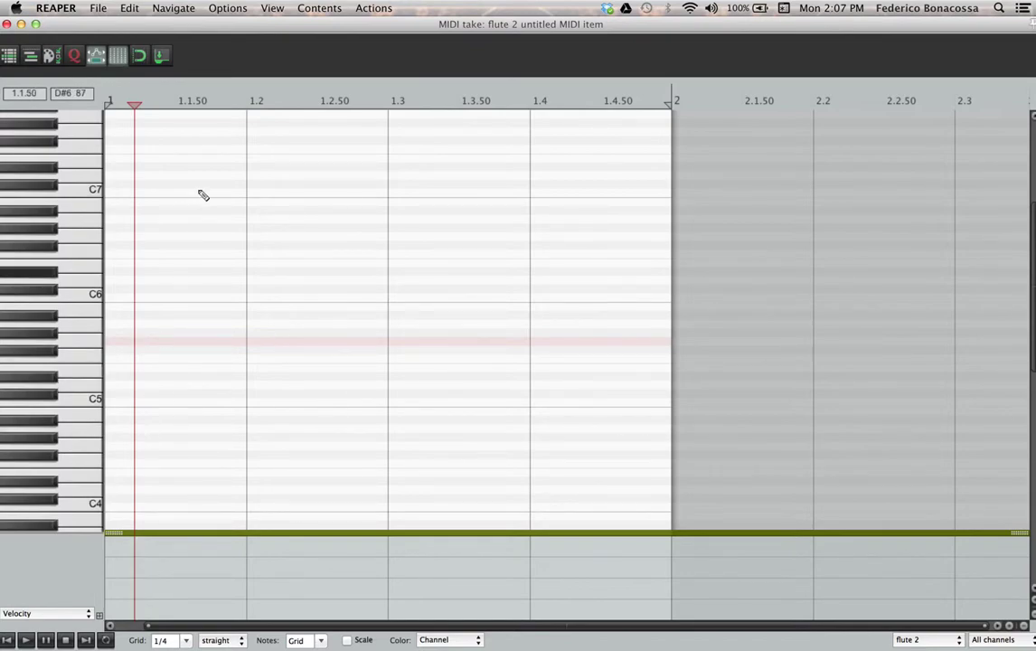
left_click(137, 60)
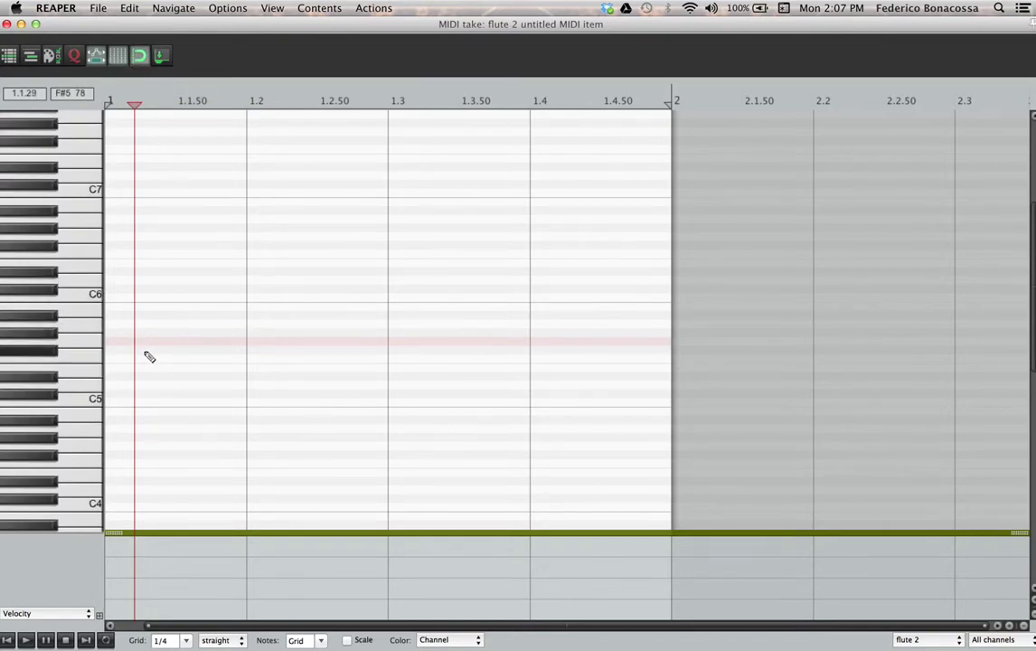
left_click(121, 343)
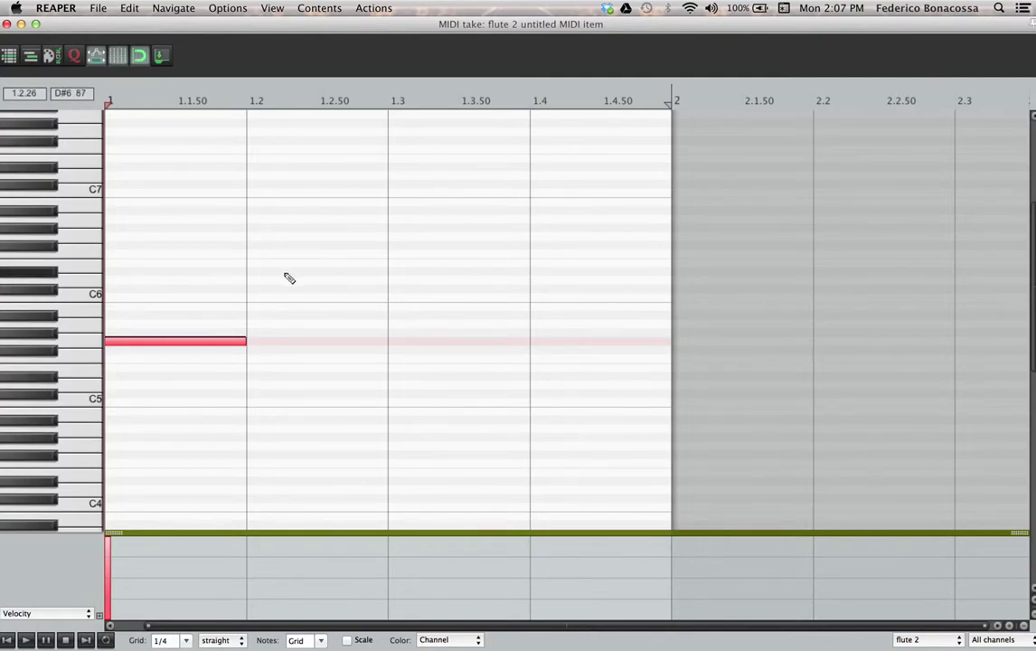
Change the Grid value from 1/4 to 1/8, leaving the grid type on straight
left_click(172, 641)
key("BackSpace")
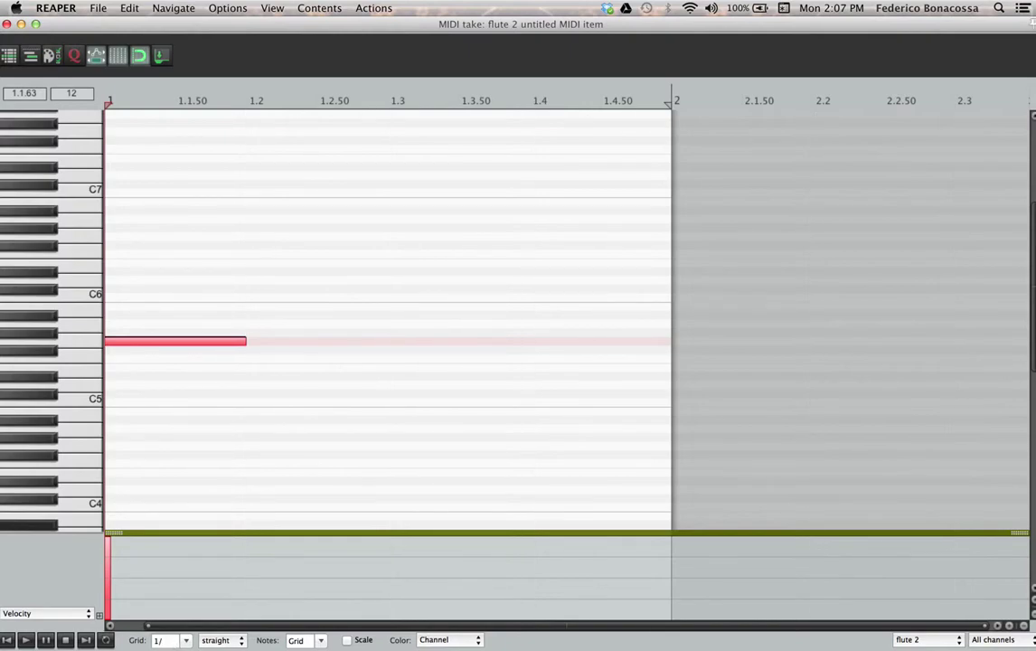
type("8")
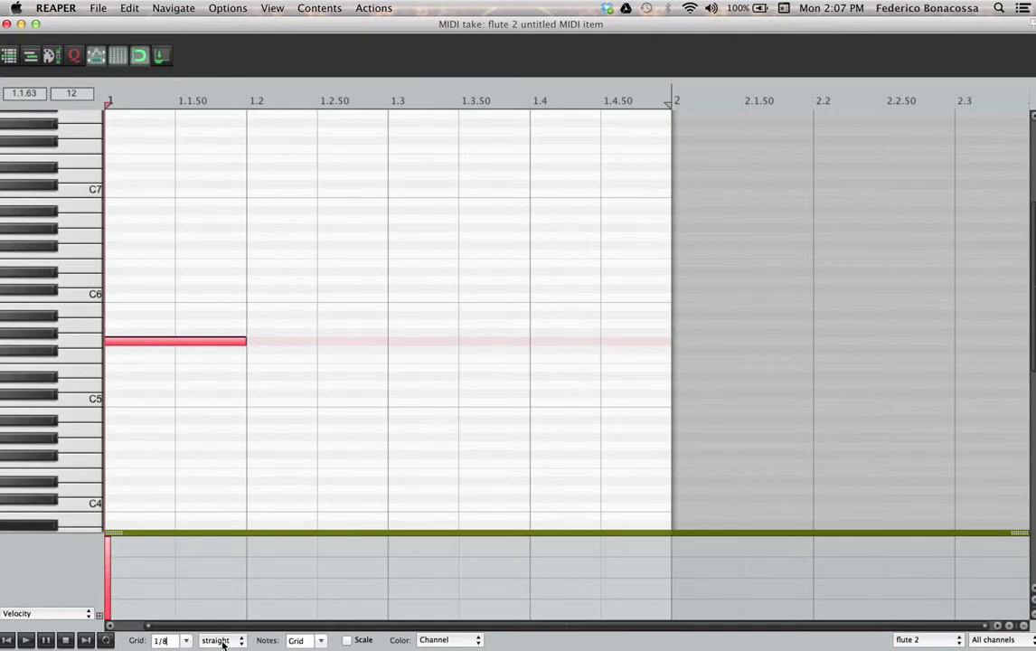
left_click(222, 640)
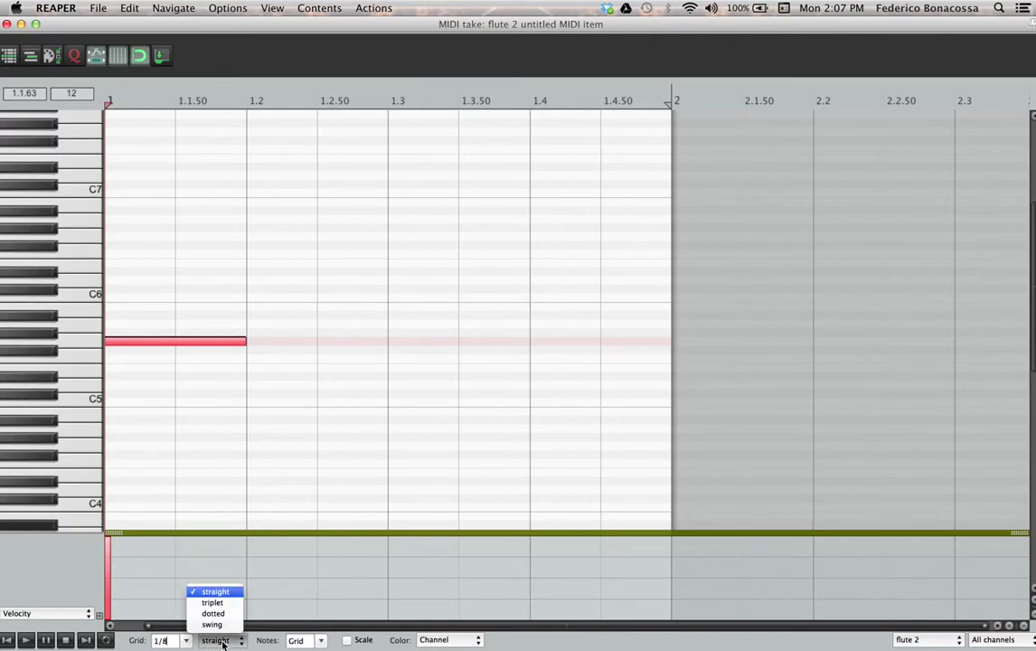
left_click(215, 591)
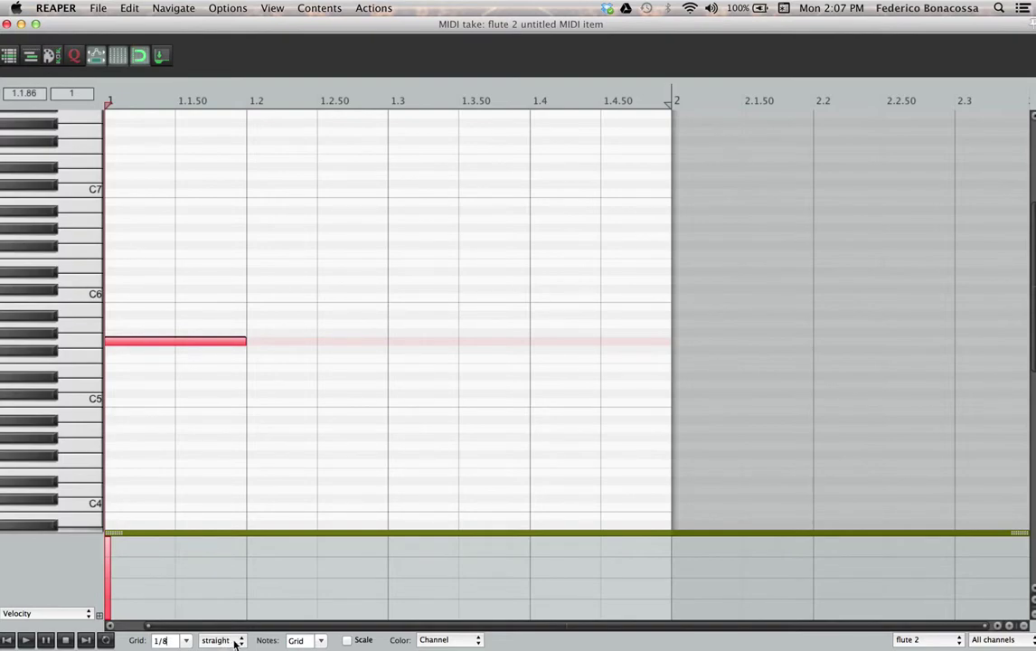
left_click(236, 641)
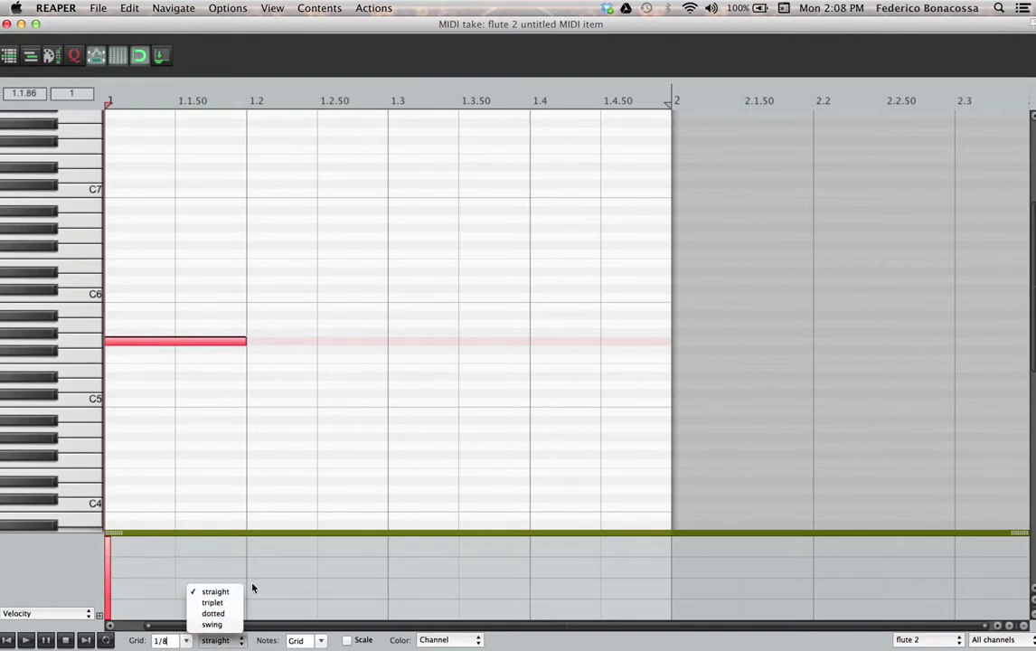
left_click(268, 640)
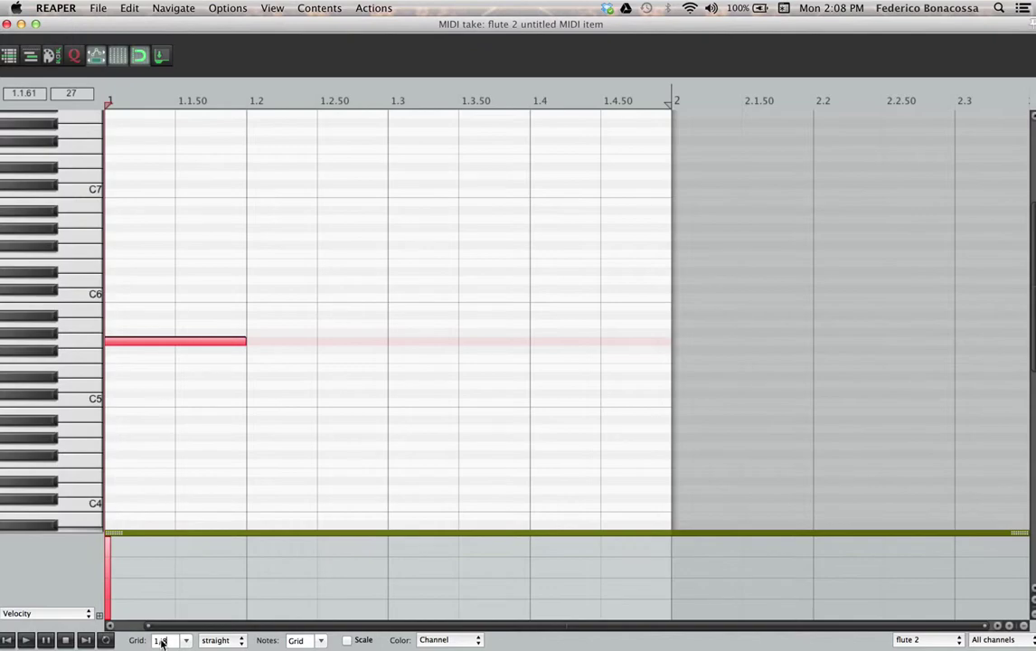
Draw eighth notes at bar 1, 1.1.50 and 1.2 on the C6 and E6 rows, removing a stray off-grid note
left_click(133, 283)
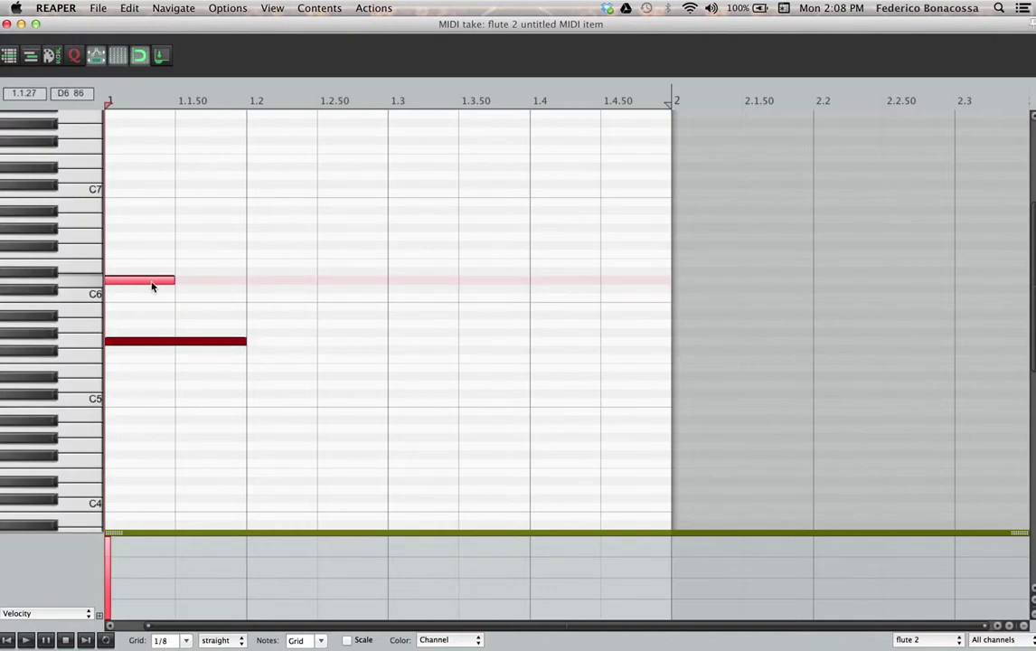
left_click(272, 286)
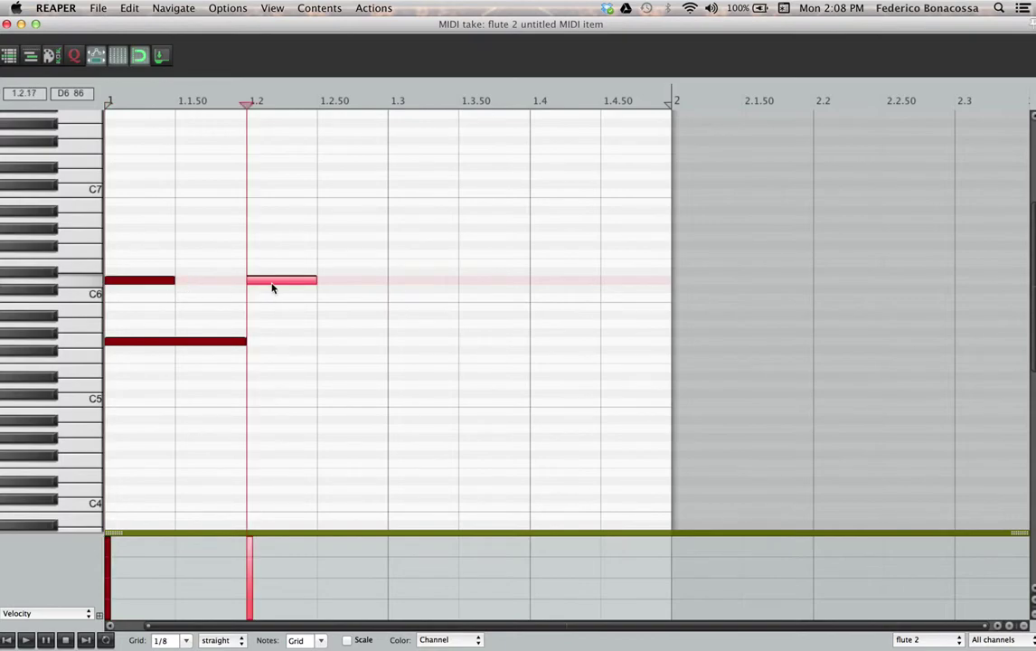
left_click(227, 266)
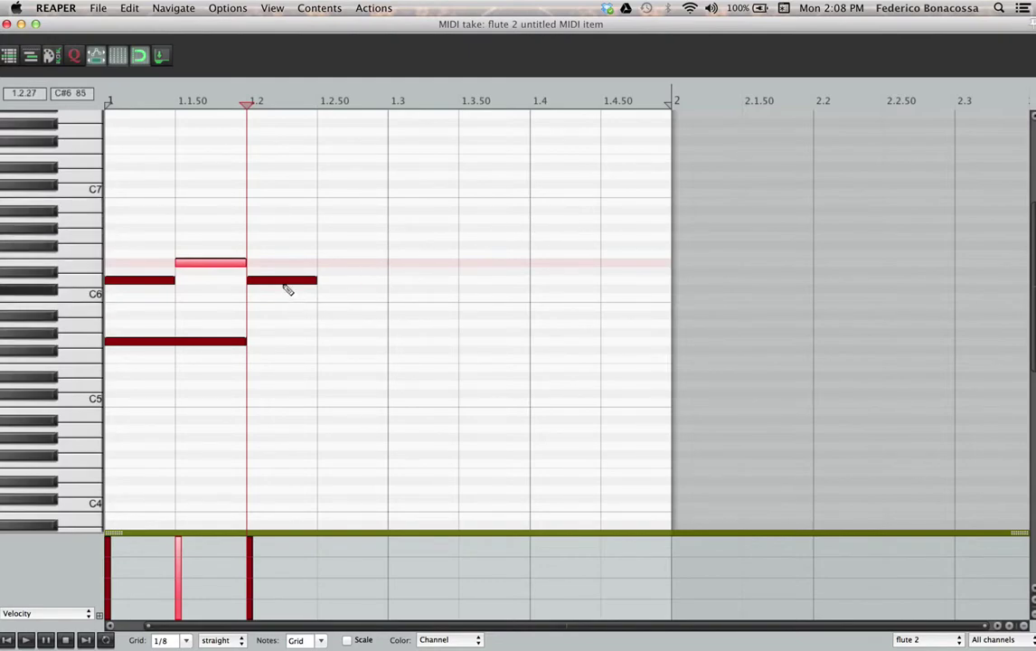
left_click(139, 57)
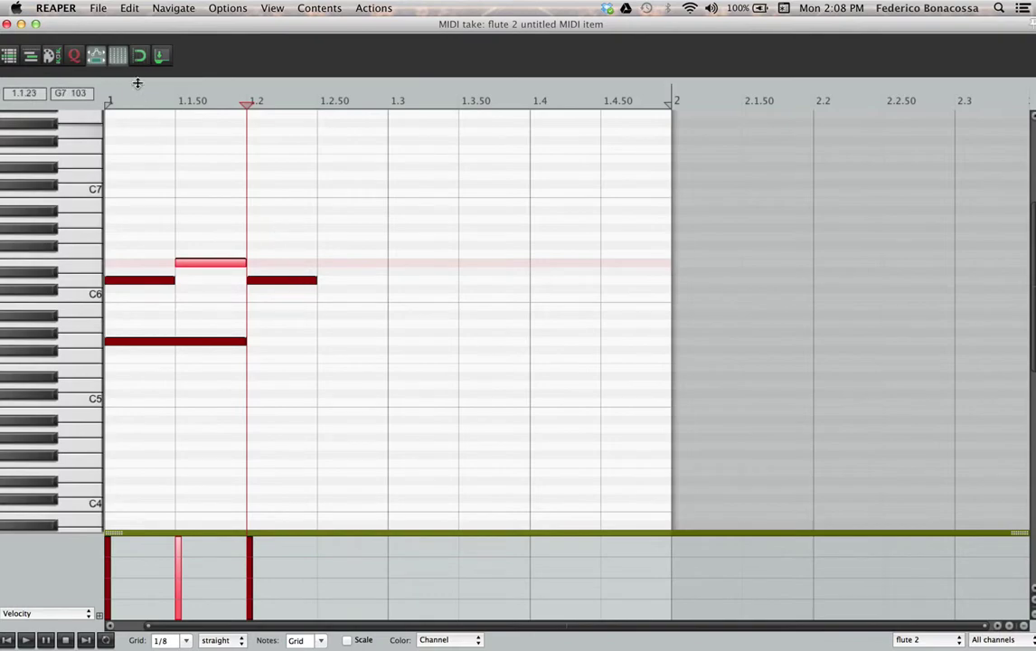
mouse_move(301, 285)
left_mouse_down()
mouse_move(343, 288)
mouse_move(313, 281)
left_mouse_up()
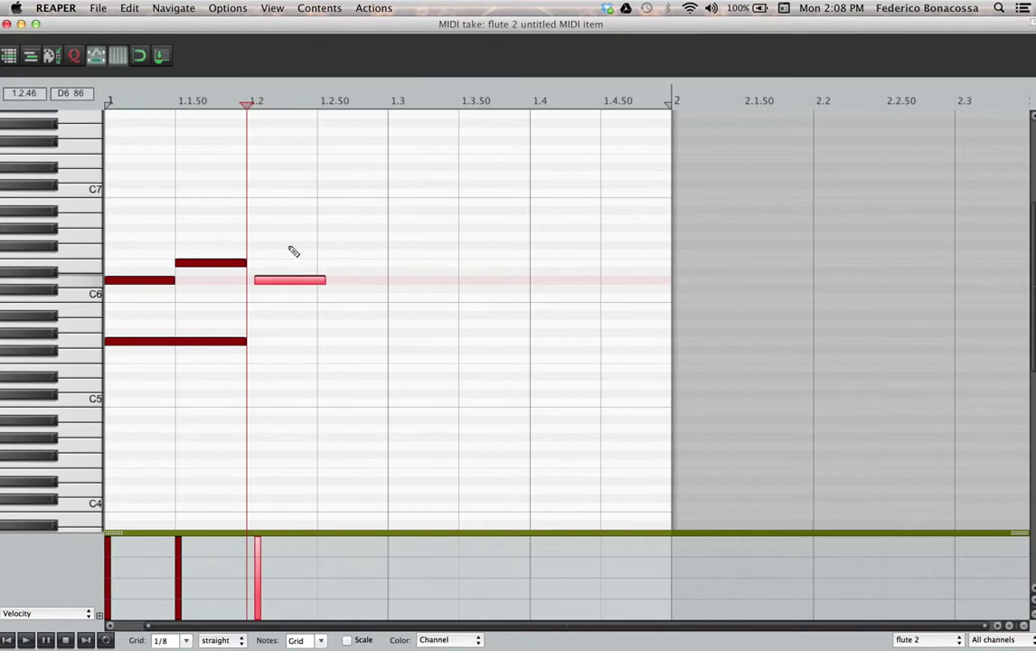
left_click(139, 56)
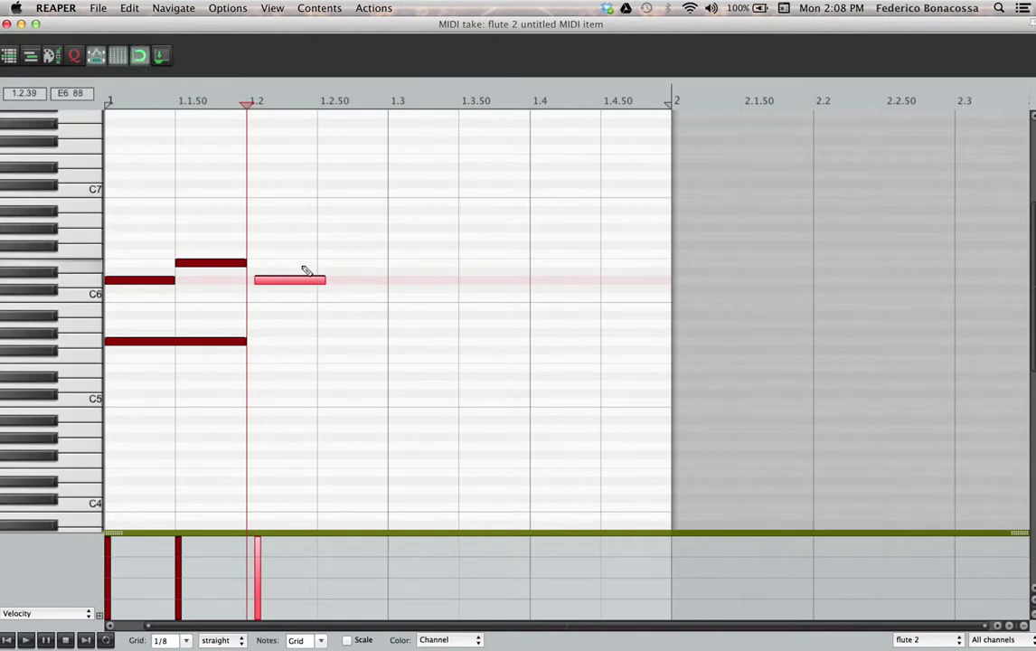
key("Delete")
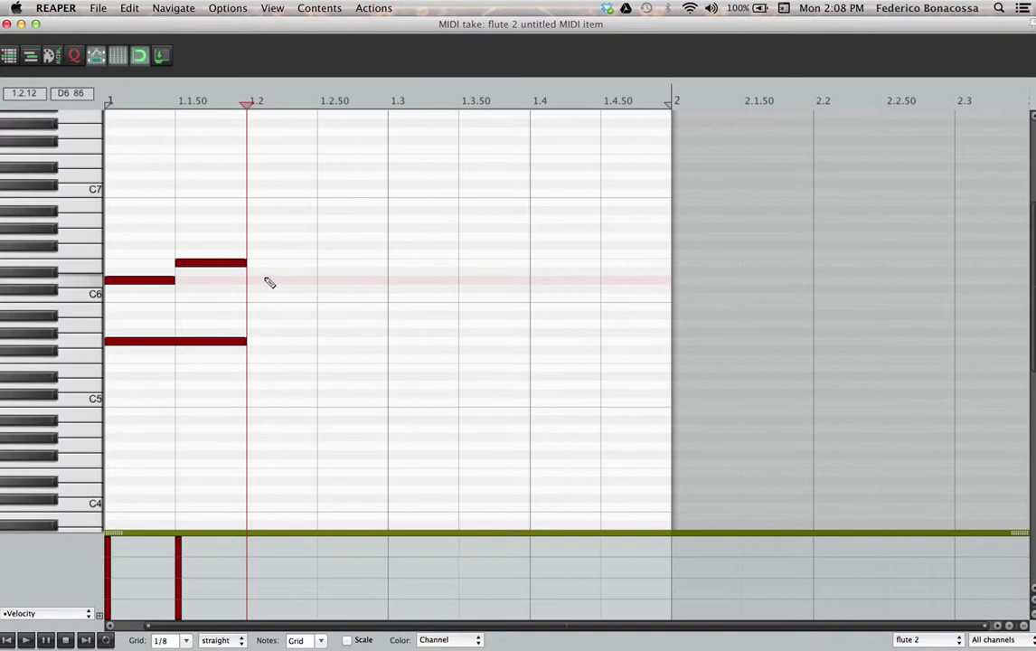
left_click_drag(269, 283, 319, 324)
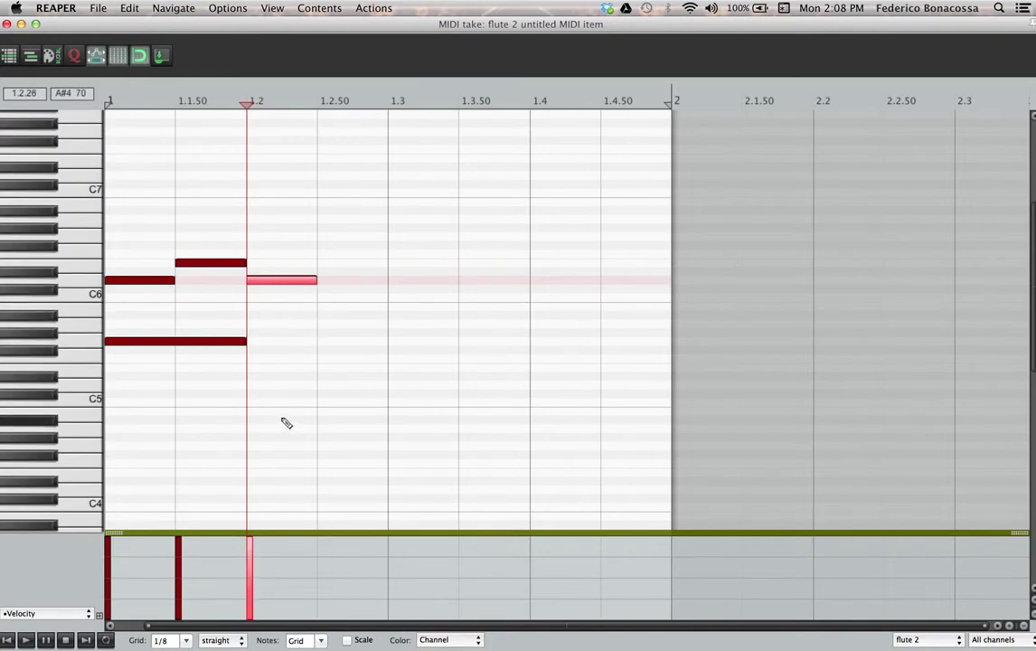
Add eighth-note melody and chord notes at 1.2.50, 1.3.50, 1.4 and 1.4.50, then play from bar 1
left_click(344, 350)
key("Right")
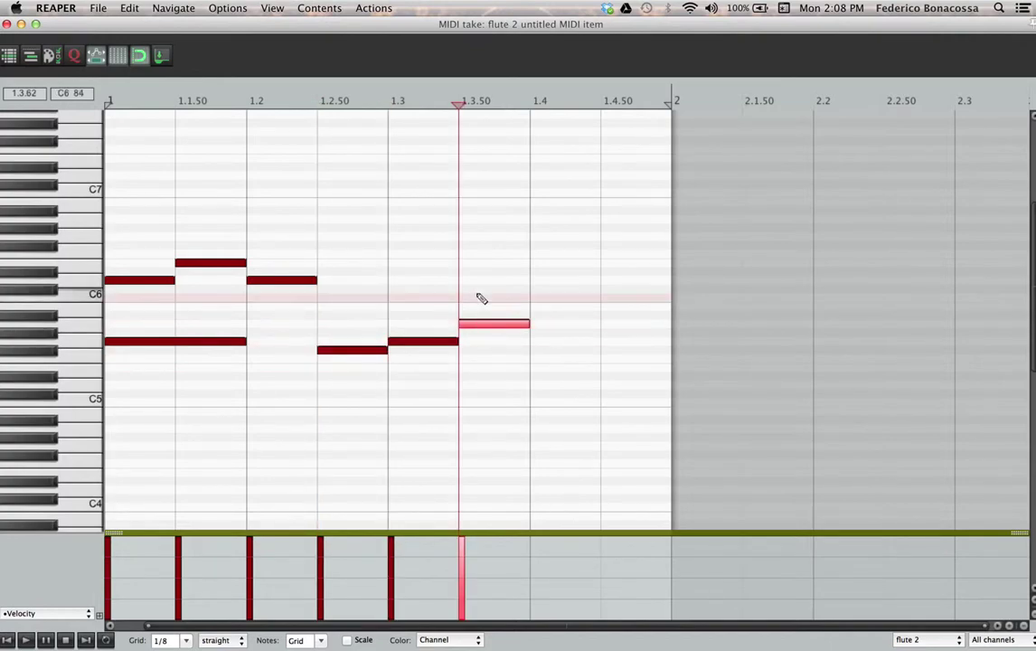
left_click(481, 298)
left_click(520, 262)
left_click(556, 256)
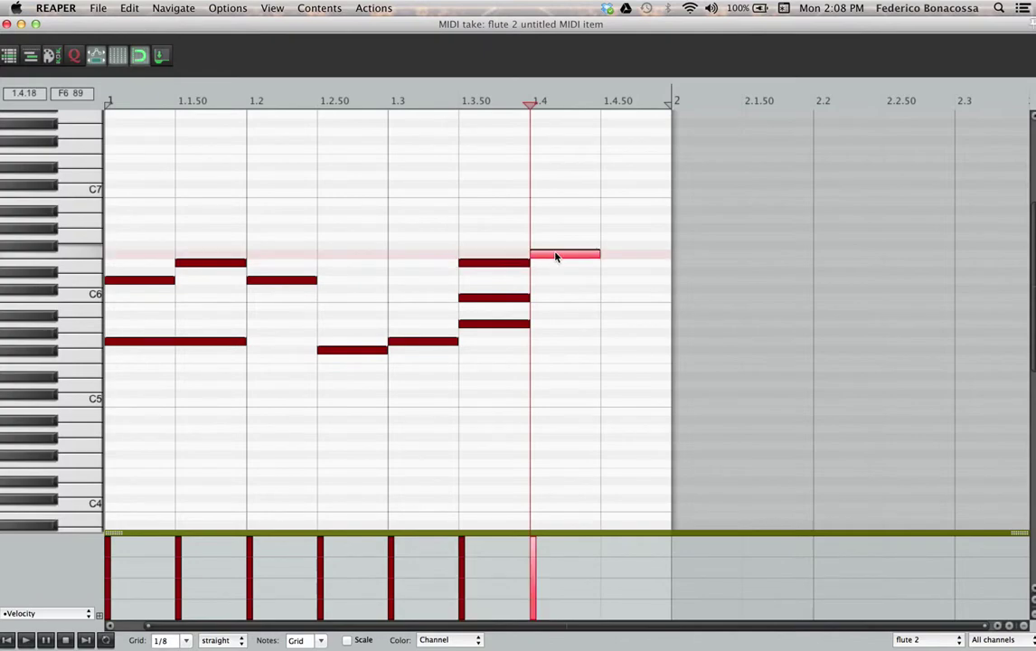
left_click(615, 263)
left_click(623, 290)
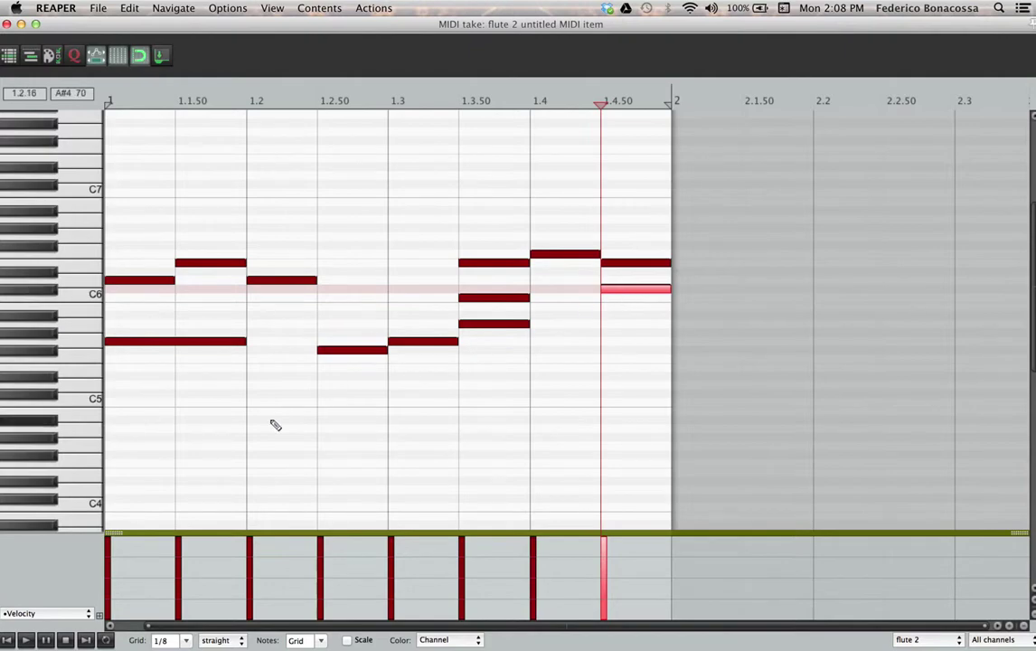
left_click(4, 640)
key("space")
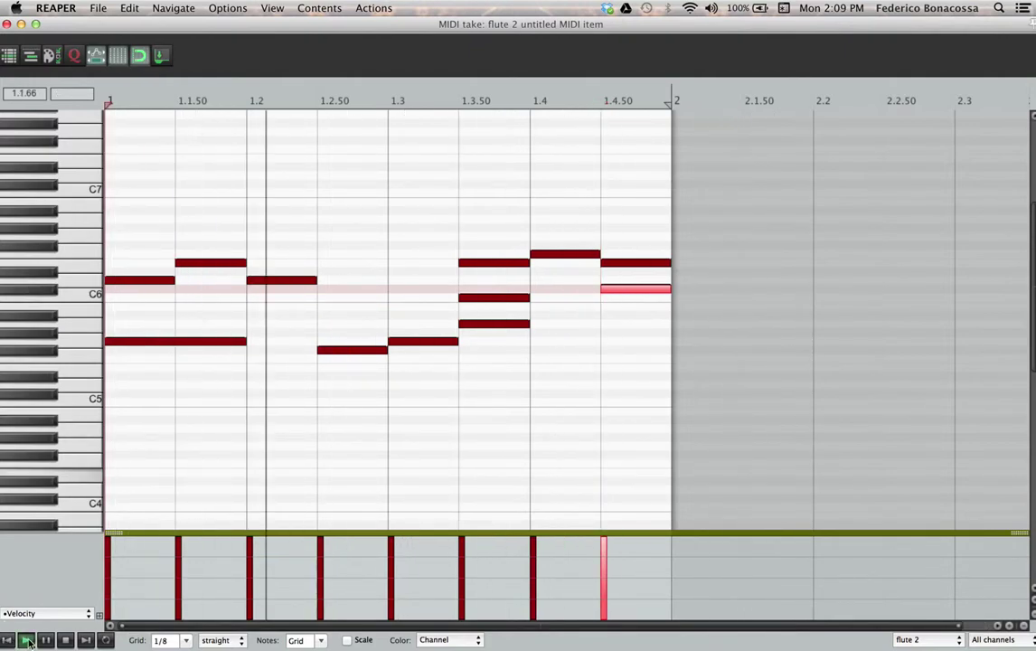
Stop playback, set the grid to 1/16, and add a high A6 note at 1.4.50
left_click(65, 639)
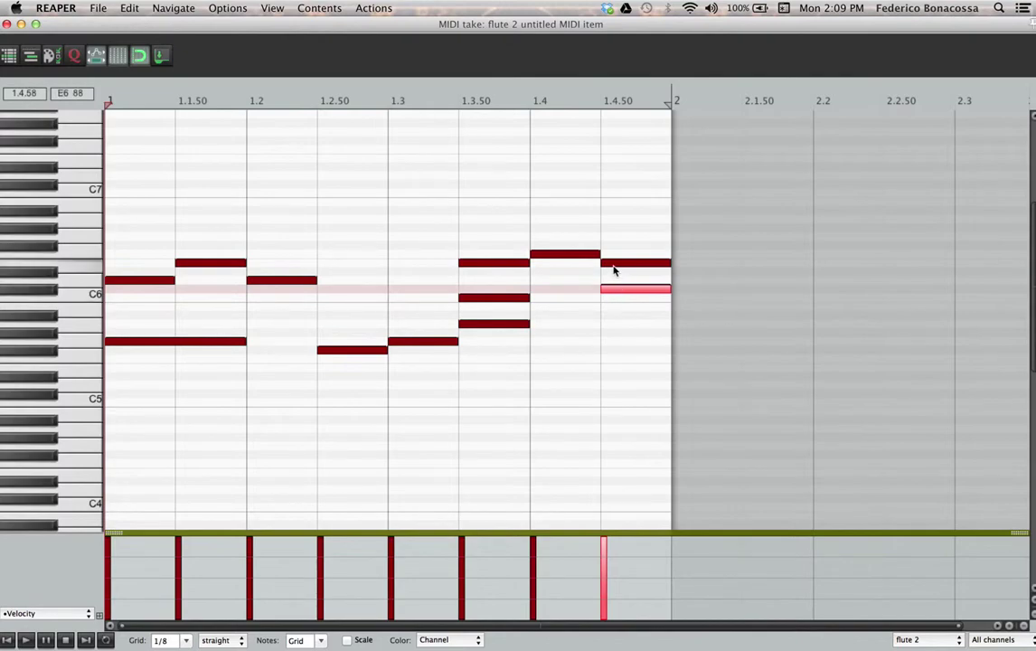
left_click(174, 641)
key("BackSpace")
type("16")
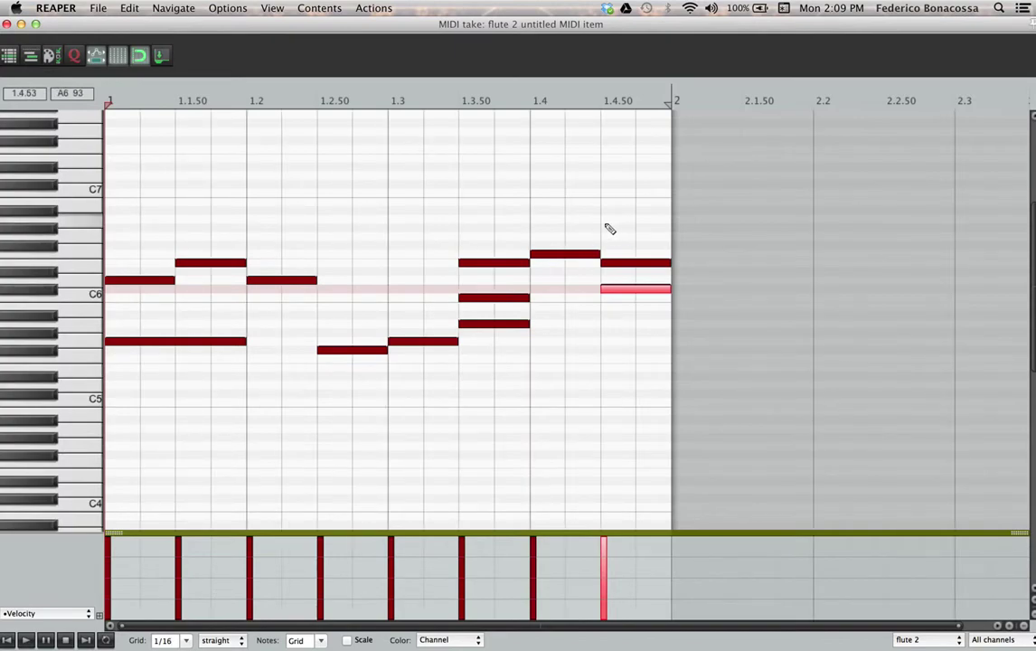
scroll(609, 228, "up", 8)
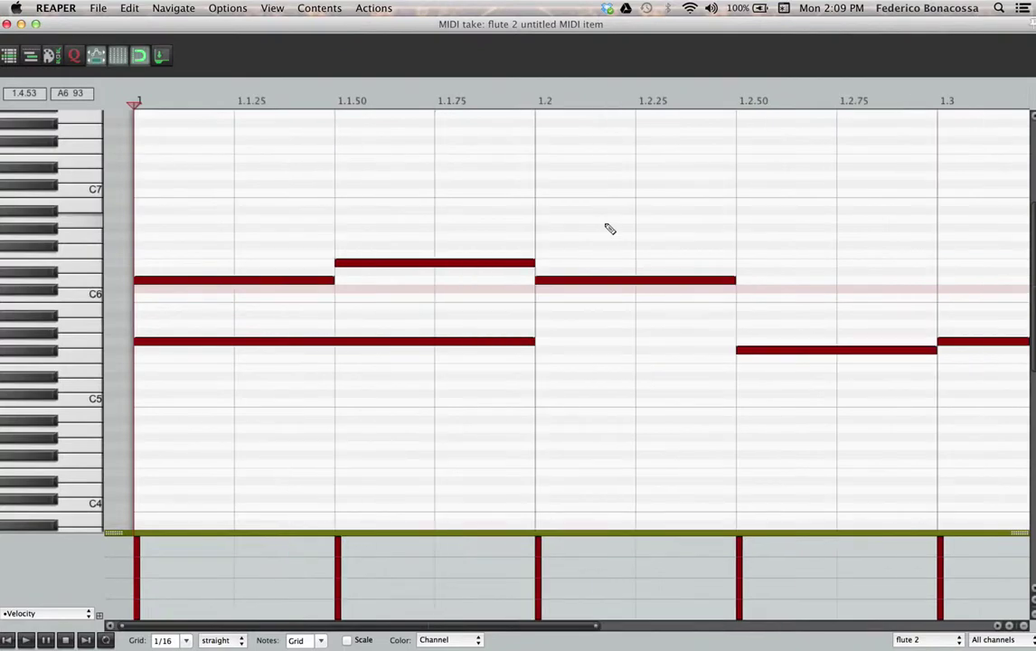
scroll(609, 229, "up", 2)
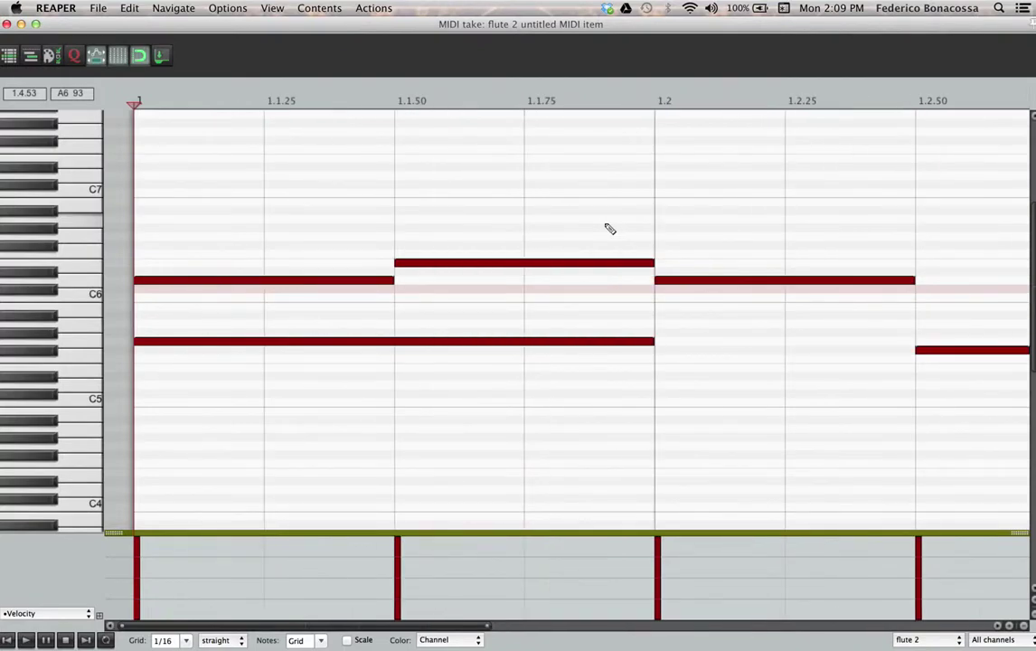
scroll(609, 228, "down", 6)
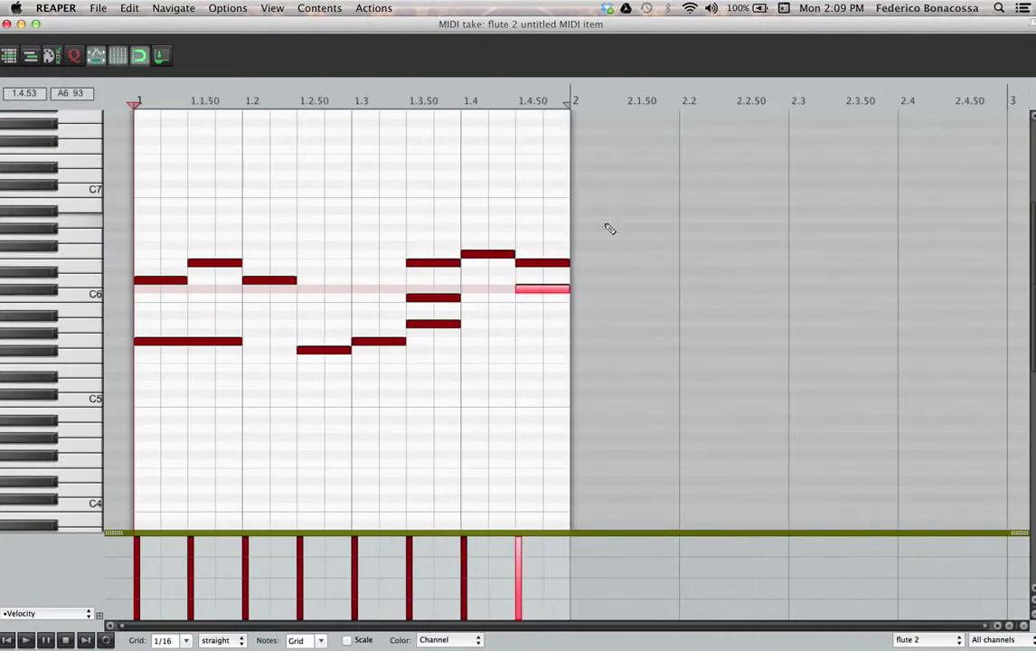
left_click(530, 219)
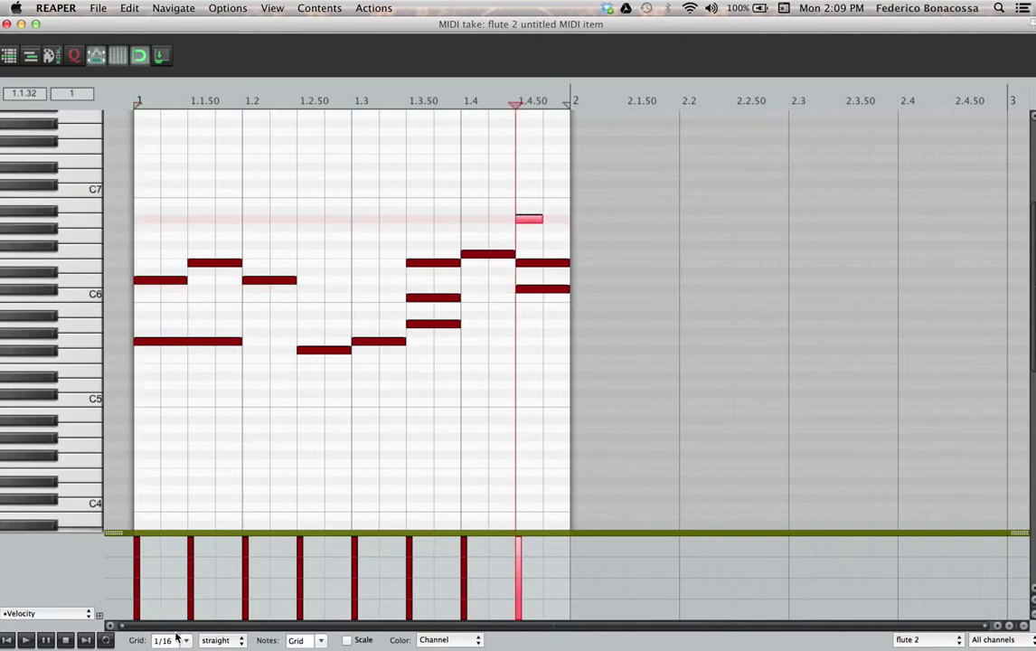
Keep the grid at 1/16 and draw a short low B4 note at 1.2.25
left_click(318, 641)
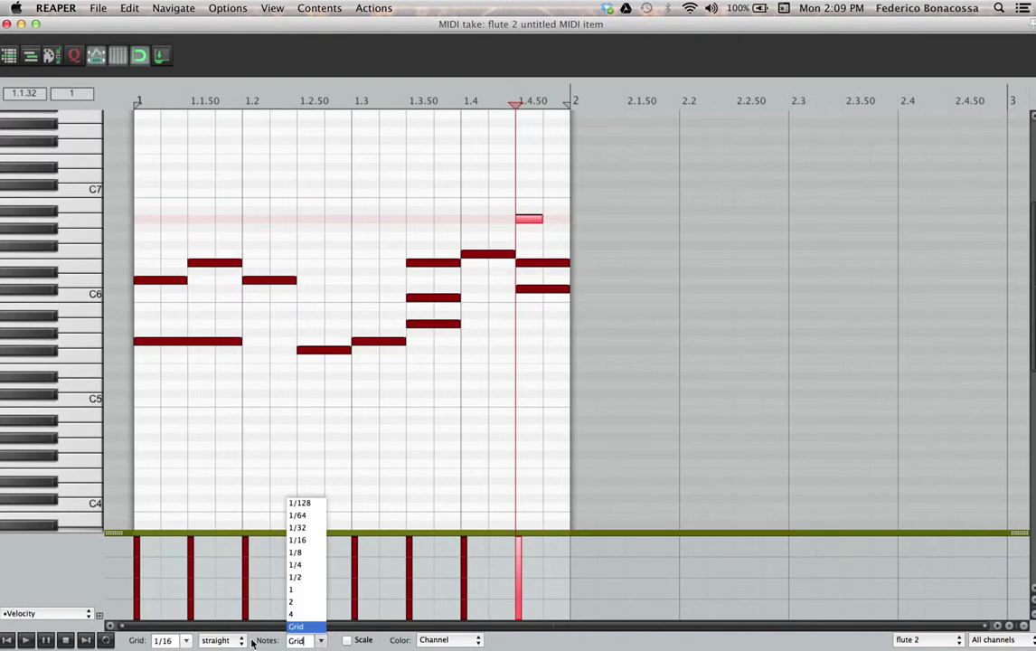
left_click(163, 643)
left_click(186, 640)
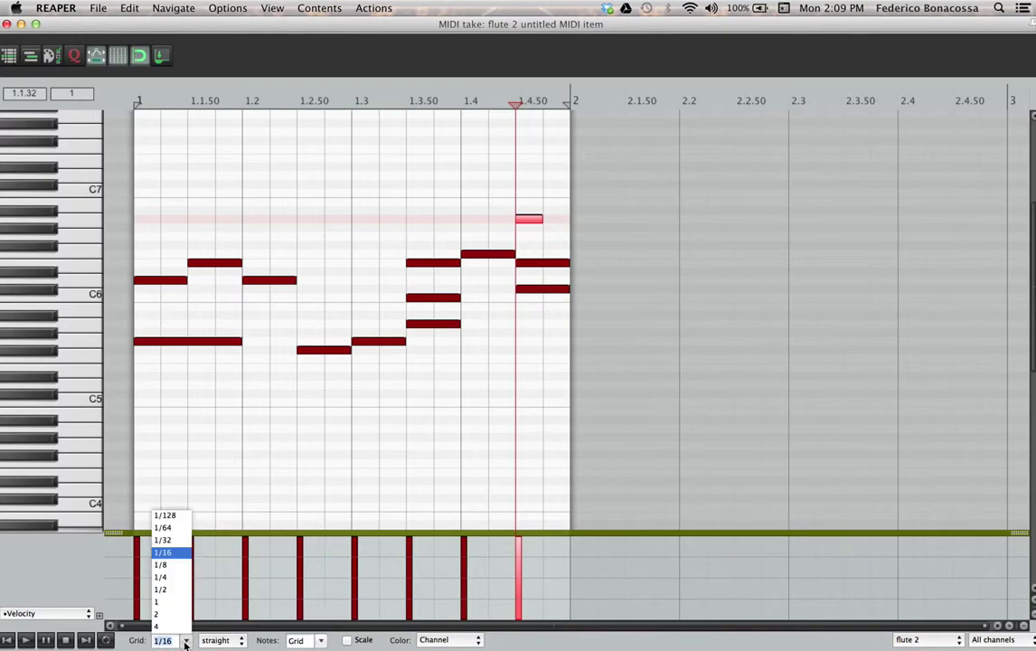
left_click(179, 553)
left_click(254, 421)
left_click(275, 416)
left_click(272, 411)
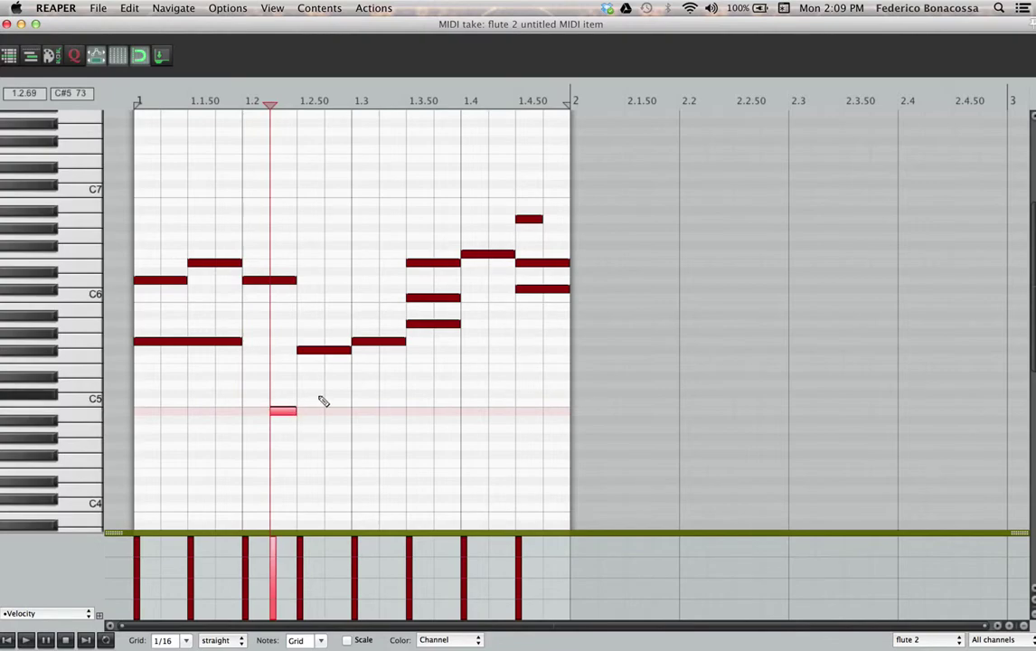
Move the short low note back so it starts at 1.2
scroll(324, 400, "right", 3)
scroll(324, 400, "left", 3)
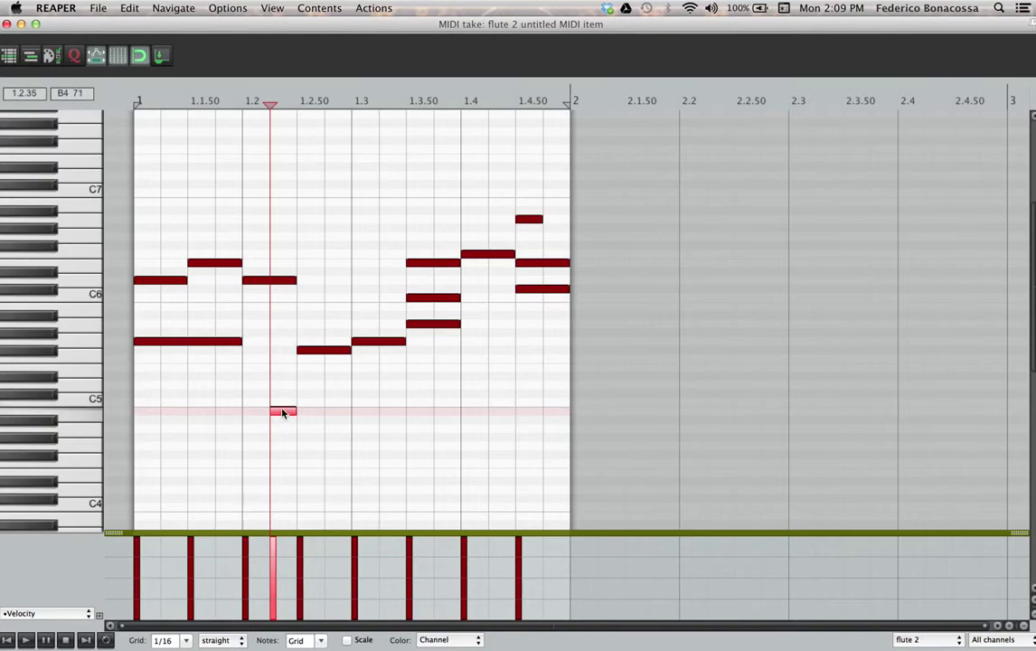
left_click_drag(282, 412, 255, 412)
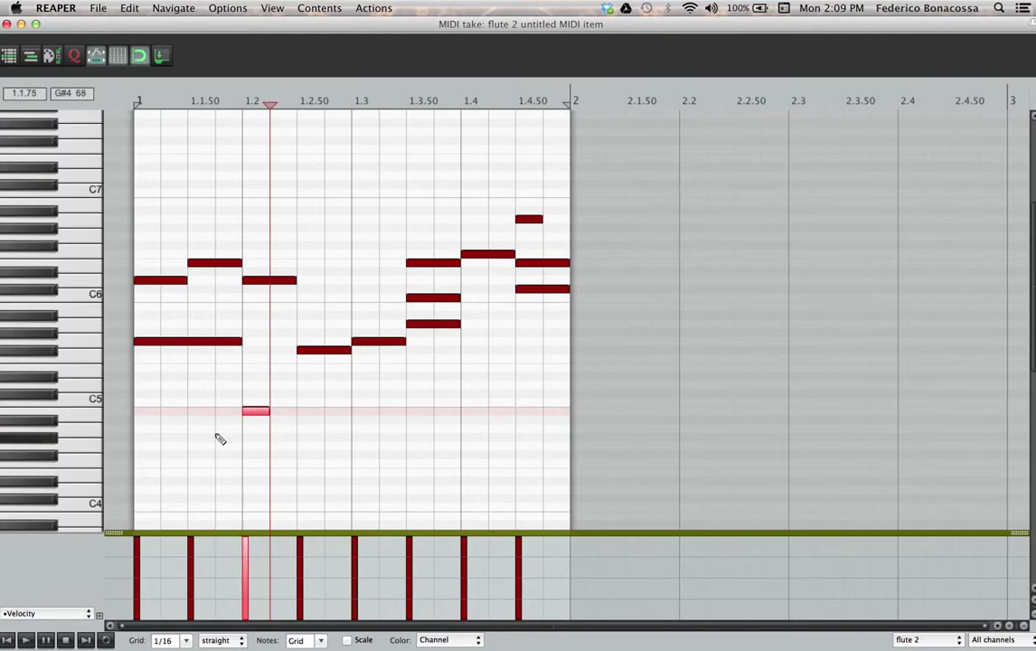
scroll(309, 399, "down", 2)
scroll(307, 398, "up", 5)
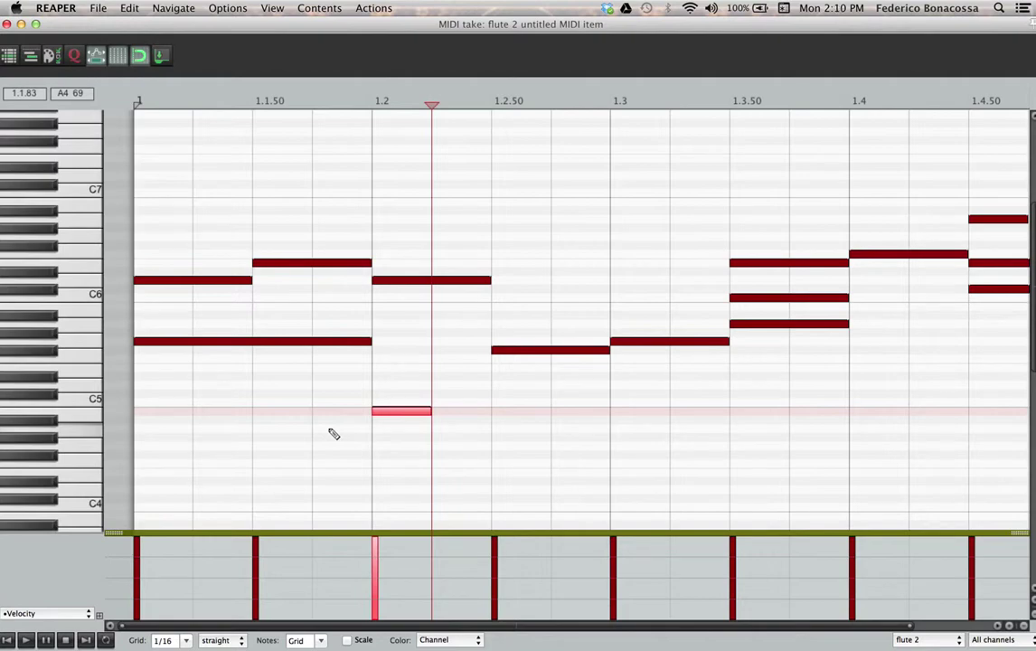
Draw low off-beat sixteenth notes just above C5 across bar 1, ending at 1.4.50
left_click(233, 394)
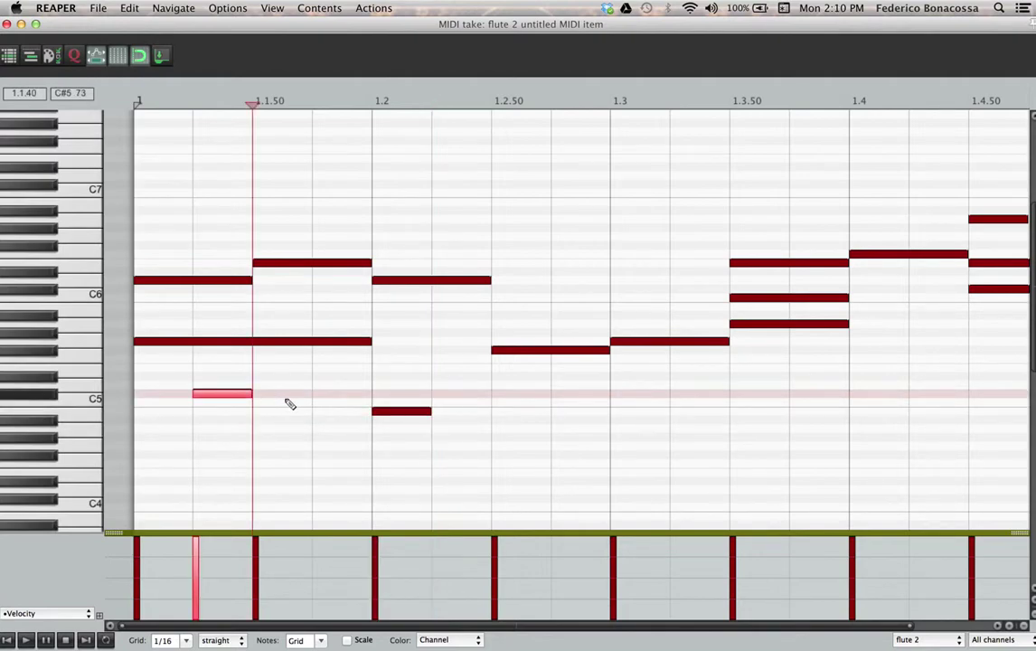
left_click(347, 386)
left_click(467, 390)
left_click(569, 387)
left_click(692, 388)
left_click(817, 388)
scroll(815, 387, "right", 5)
left_click(638, 386)
left_click(672, 387)
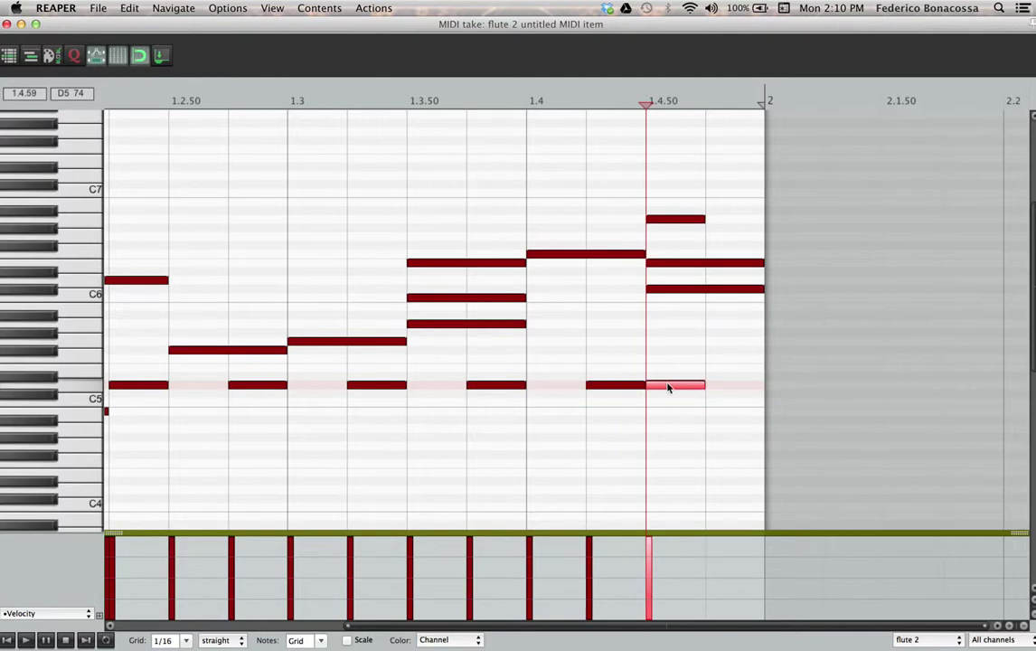
Play the item from the start twice, then stop playback
left_click(7, 640)
key("space")
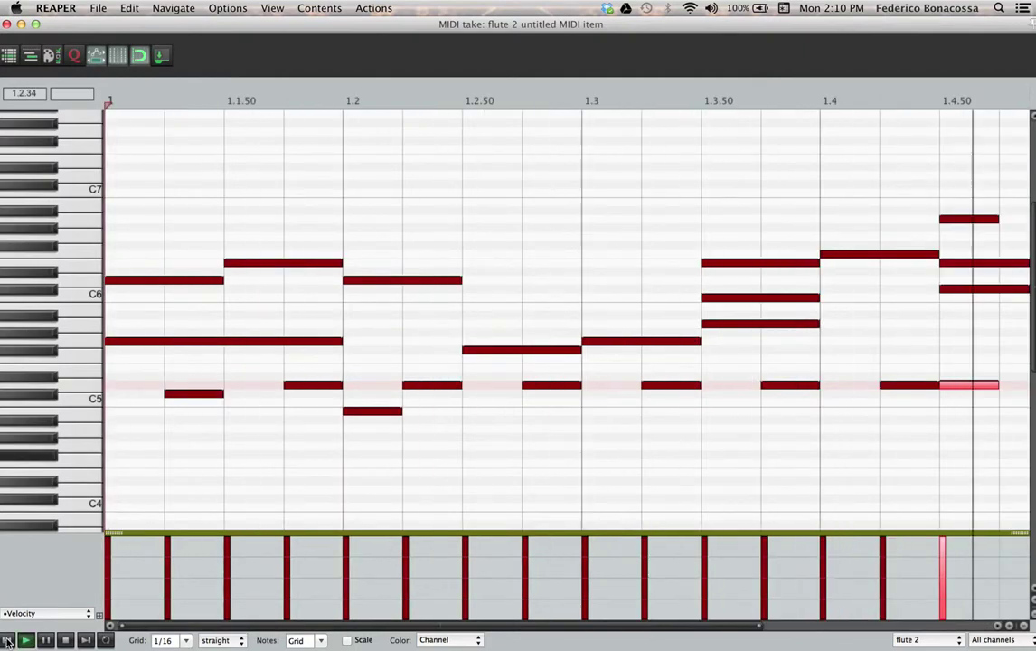
key("space")
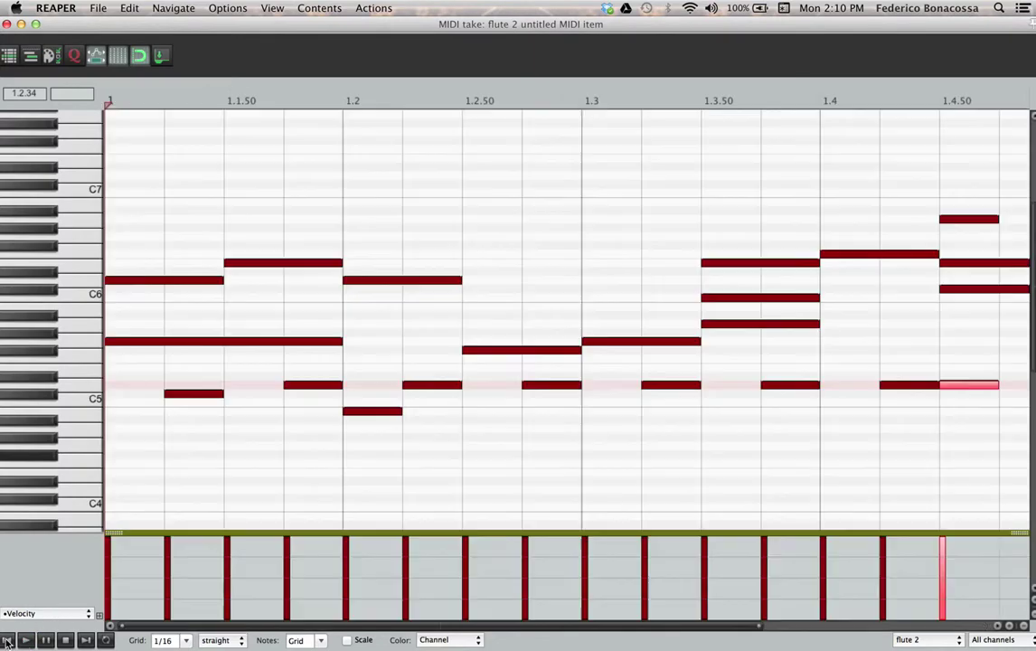
left_click(8, 640)
key("space")
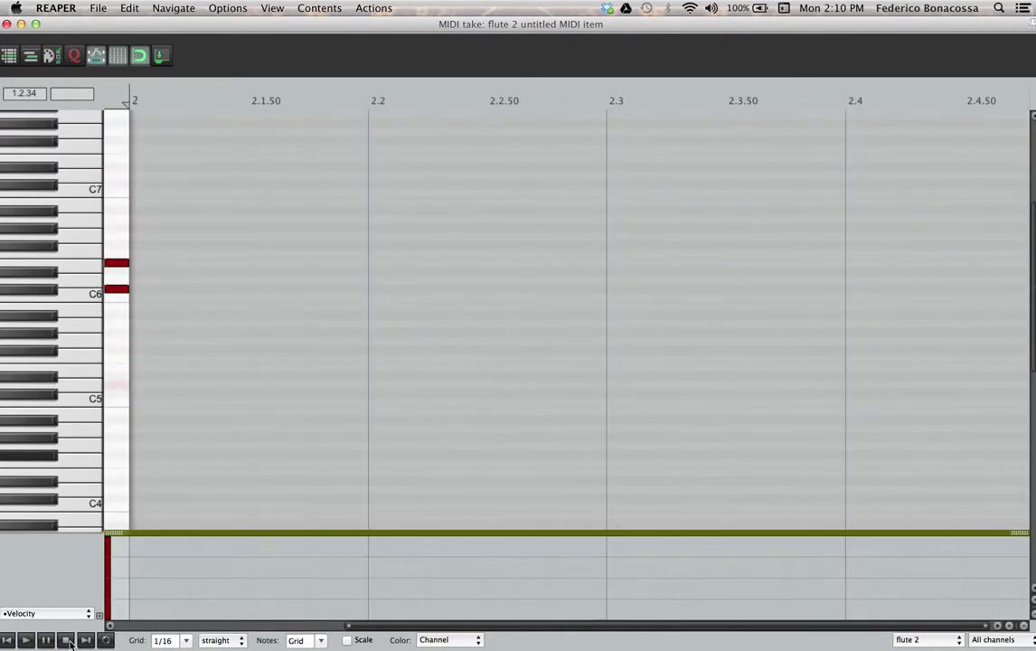
key("Left")
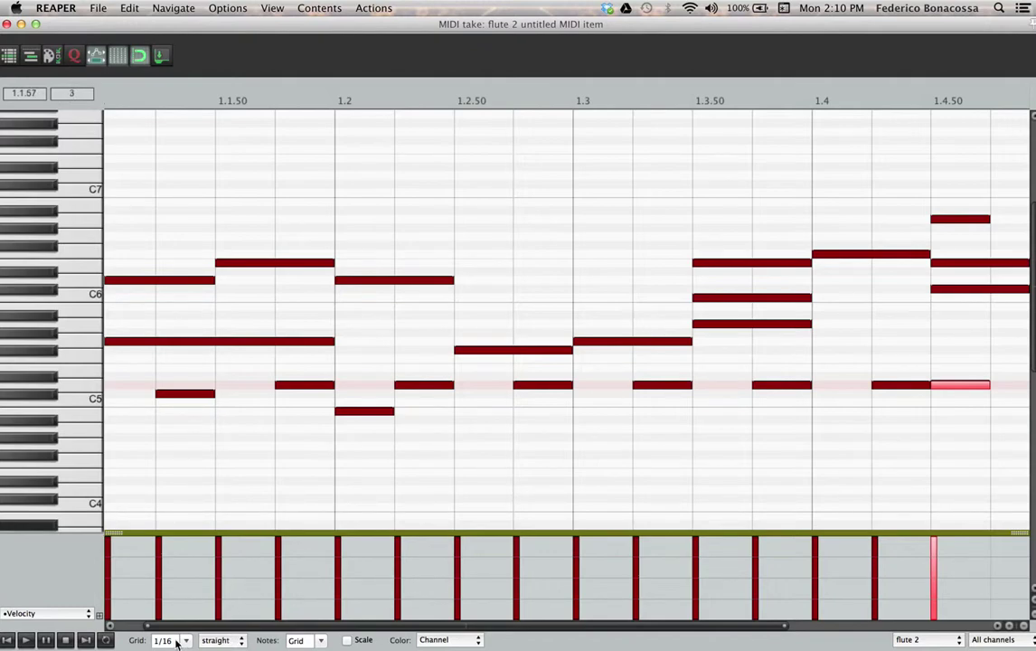
Choose triplet as the grid type and enter 1/8 as the grid size
left_click(212, 640)
left_click(201, 640)
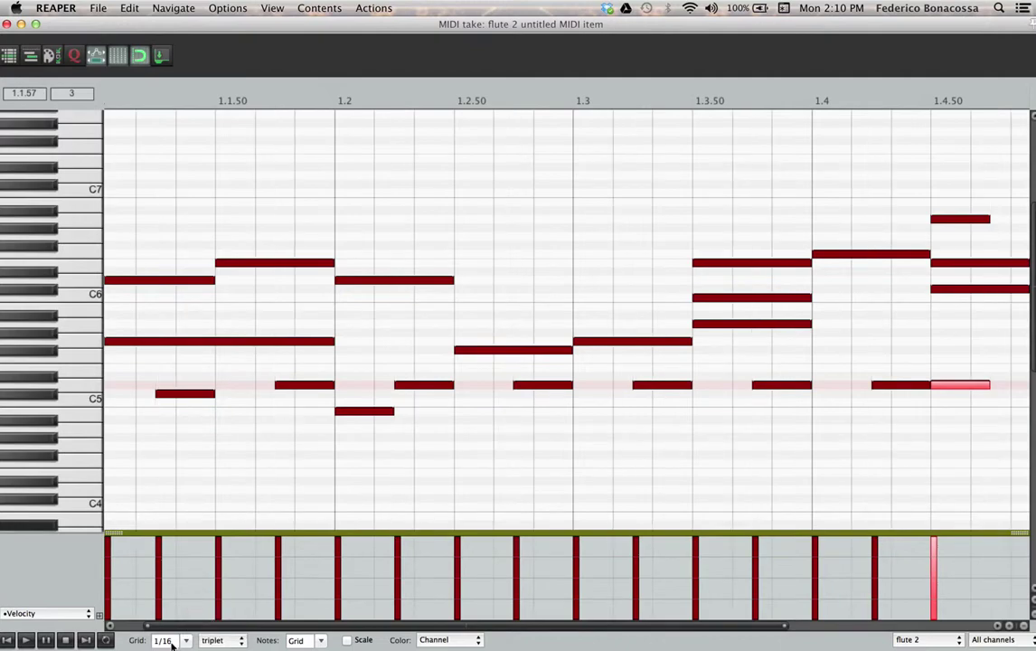
left_click(171, 640)
key("BackSpace")
key("BackSpace")
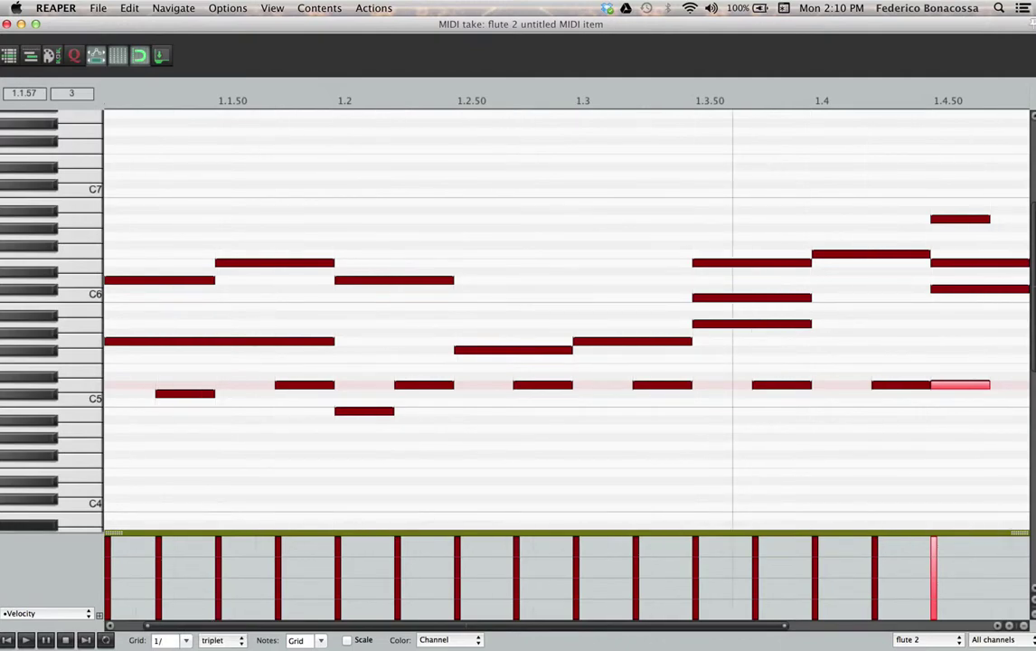
type("8")
scroll(366, 540, "down", 5)
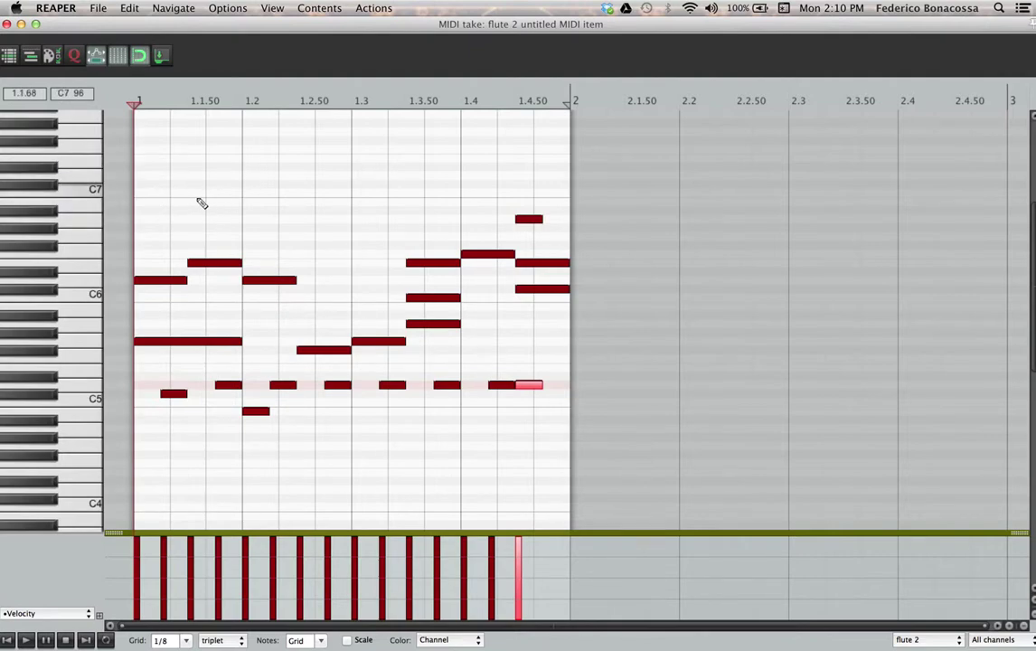
Draw two descending high three-note triplet figures starting on F7 and D#7
left_click(148, 158)
left_click(191, 166)
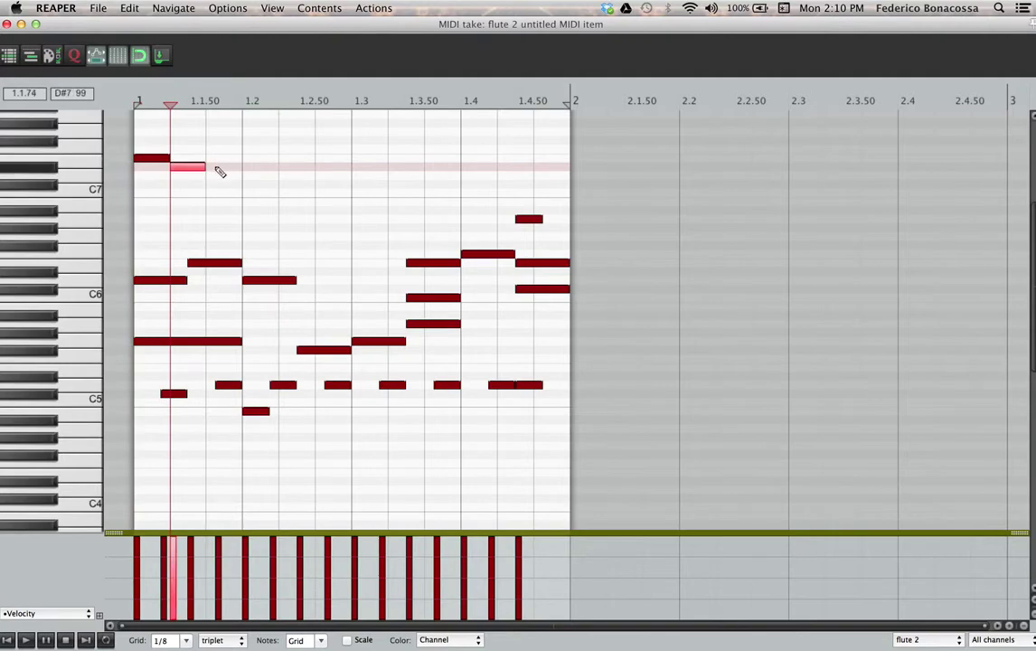
left_click(221, 174)
left_click(260, 158)
left_click(295, 166)
left_click(331, 175)
Copy the three-note figure to 1.2.50 and 1.3.50, shifting the last copy one triplet later
left_click(252, 161)
left_click(331, 178, "shift")
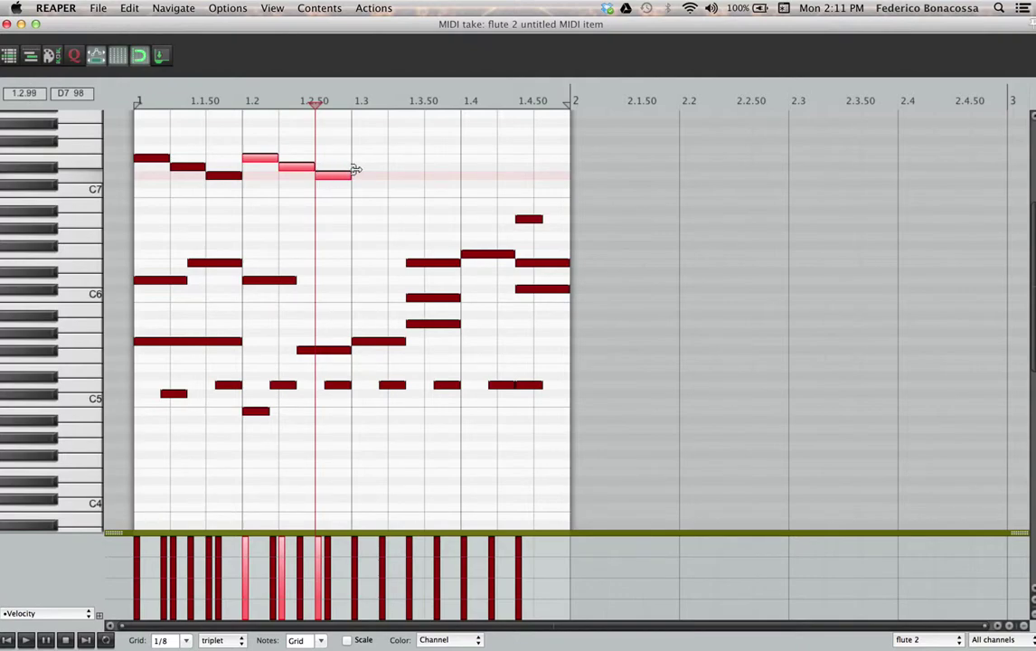
key("ctrl+v")
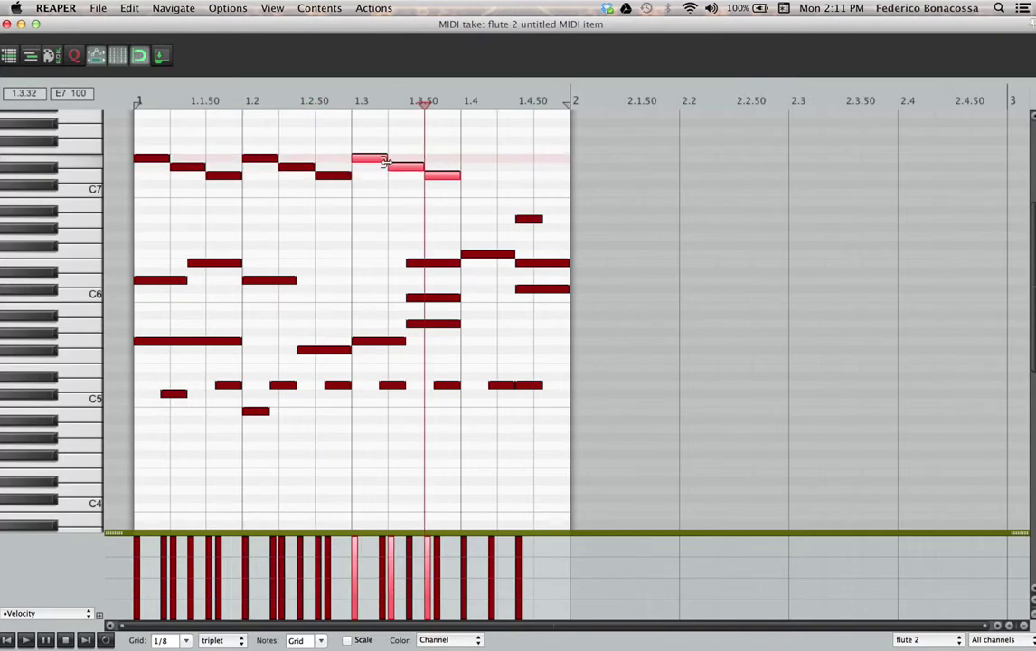
key("ctrl+v")
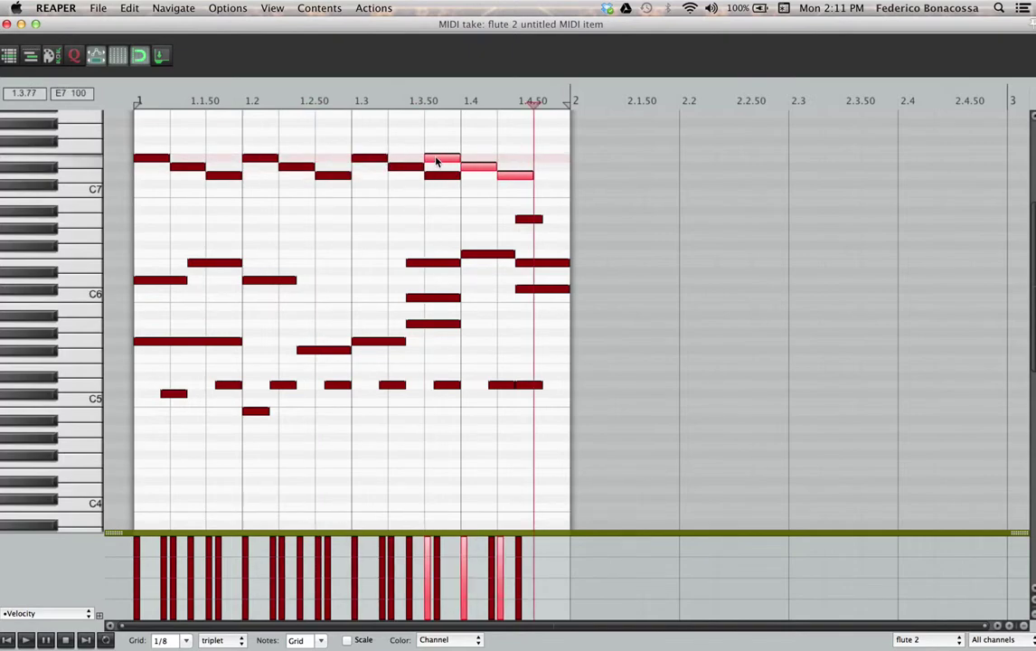
left_click_drag(457, 161, 493, 161)
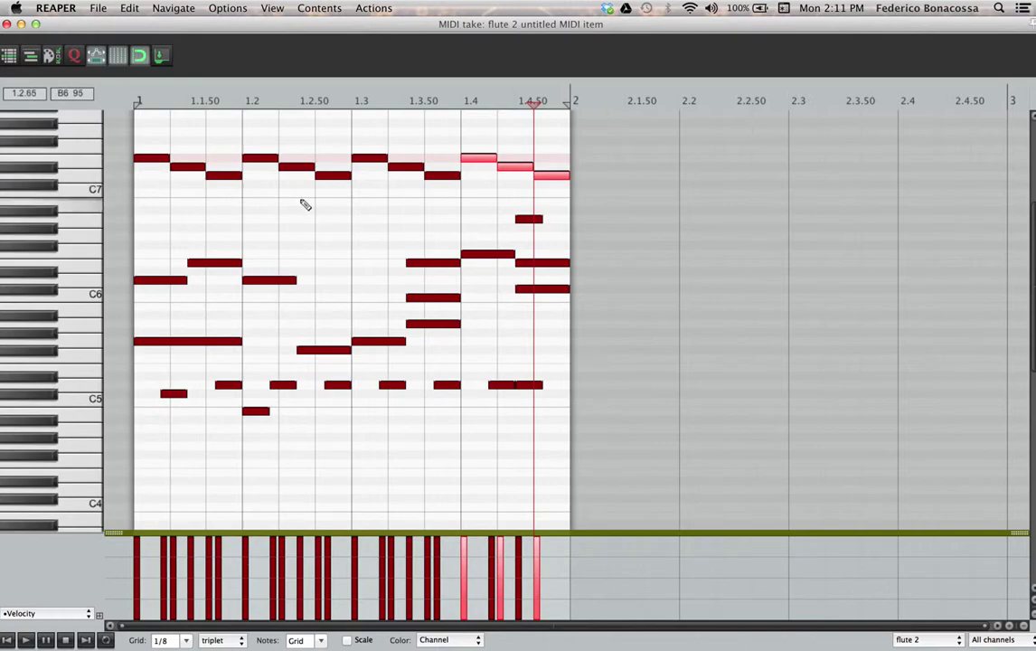
Play the flute 2 pattern from the item start, then stop
left_click(9, 640)
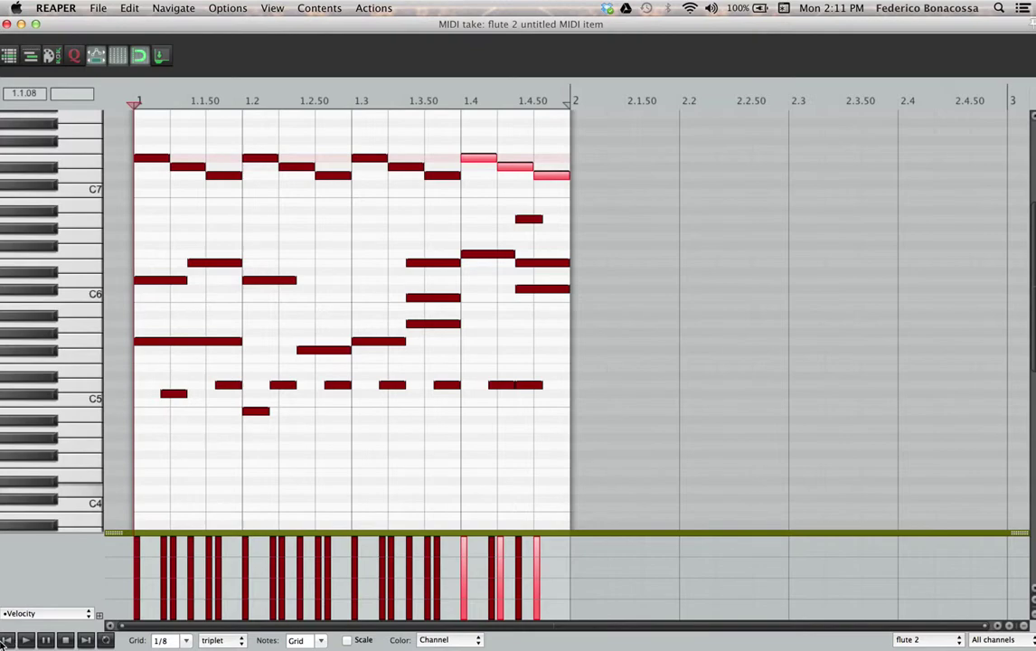
left_click(27, 640)
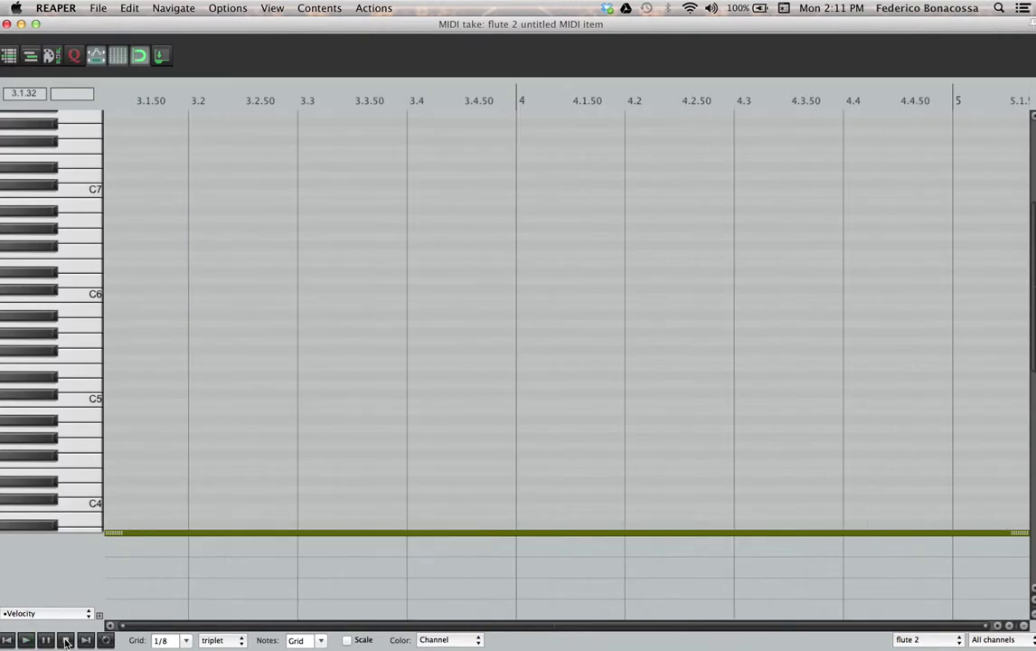
left_click(65, 640)
Close the flute 2 MIDI editor
left_click(6, 25)
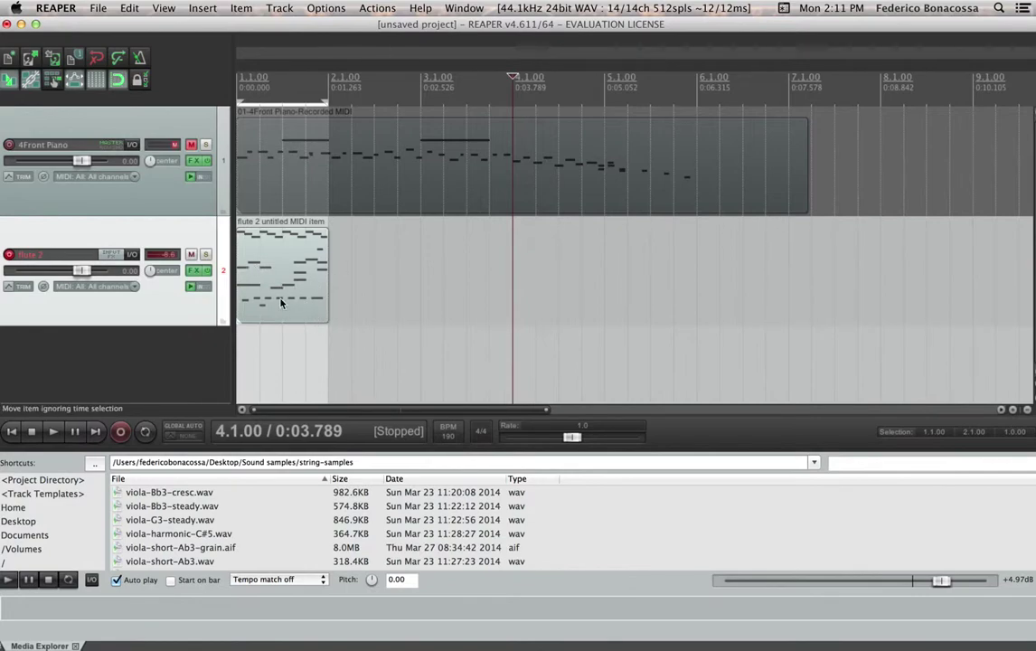
Loop the flute 2 MIDI item out to bar 7 and play the project from the start
left_click(305, 260)
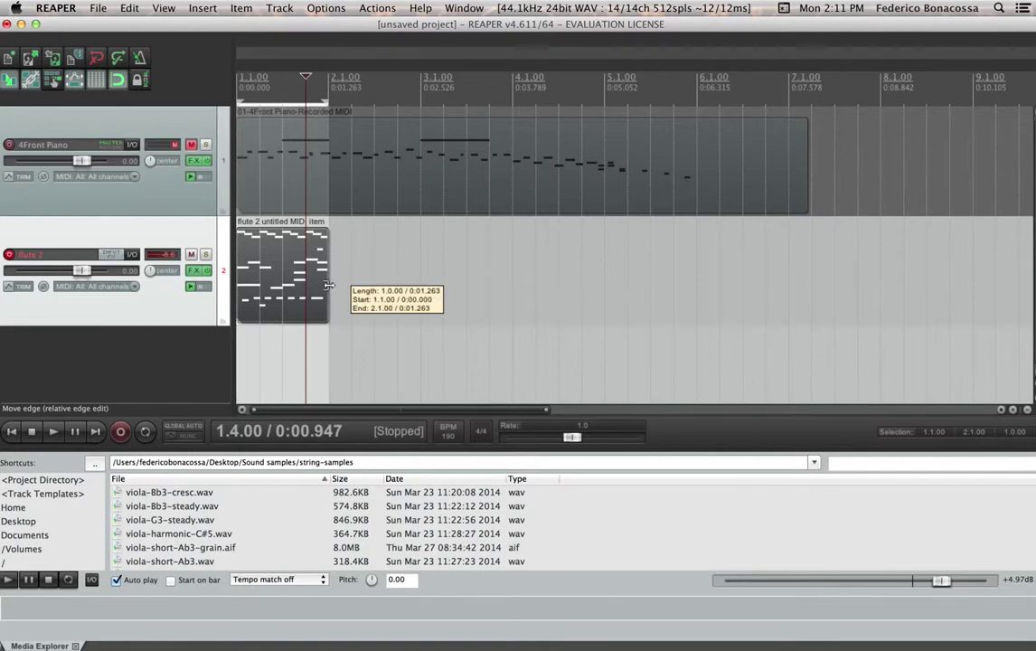
left_click_drag(328, 285, 784, 358)
left_click(18, 432)
key("space")
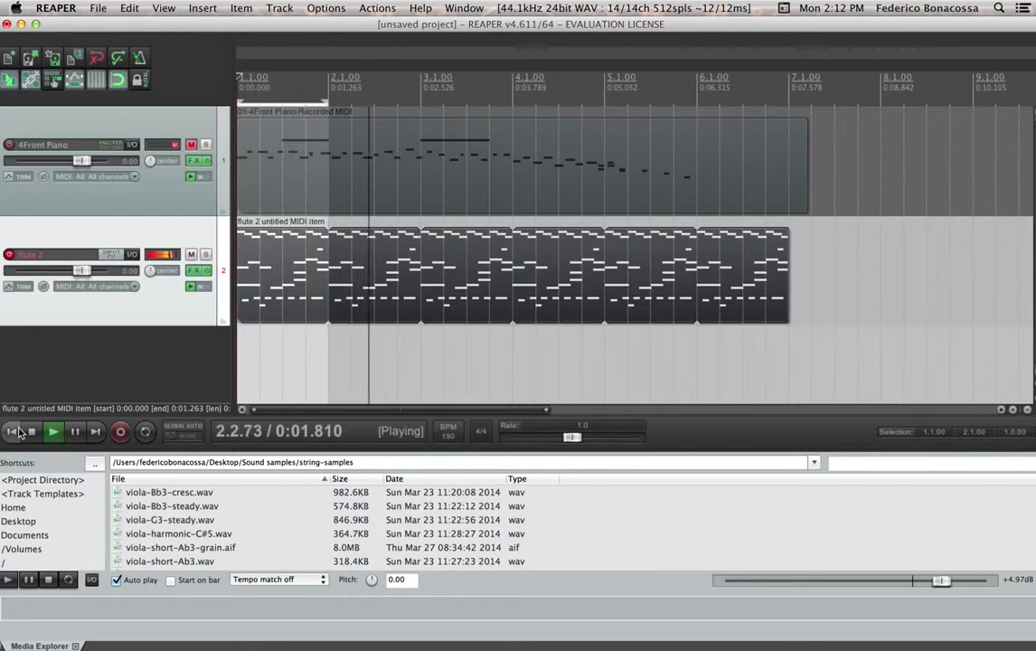
Stop playback and delete the flute 2 MIDI item
key("space")
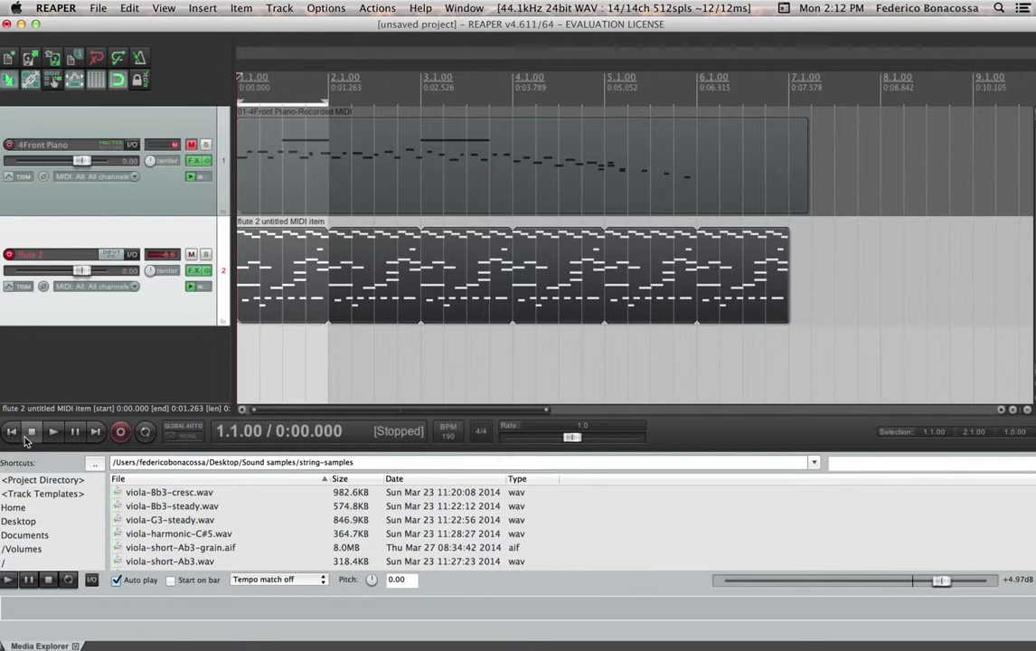
left_click(440, 277)
key("Delete")
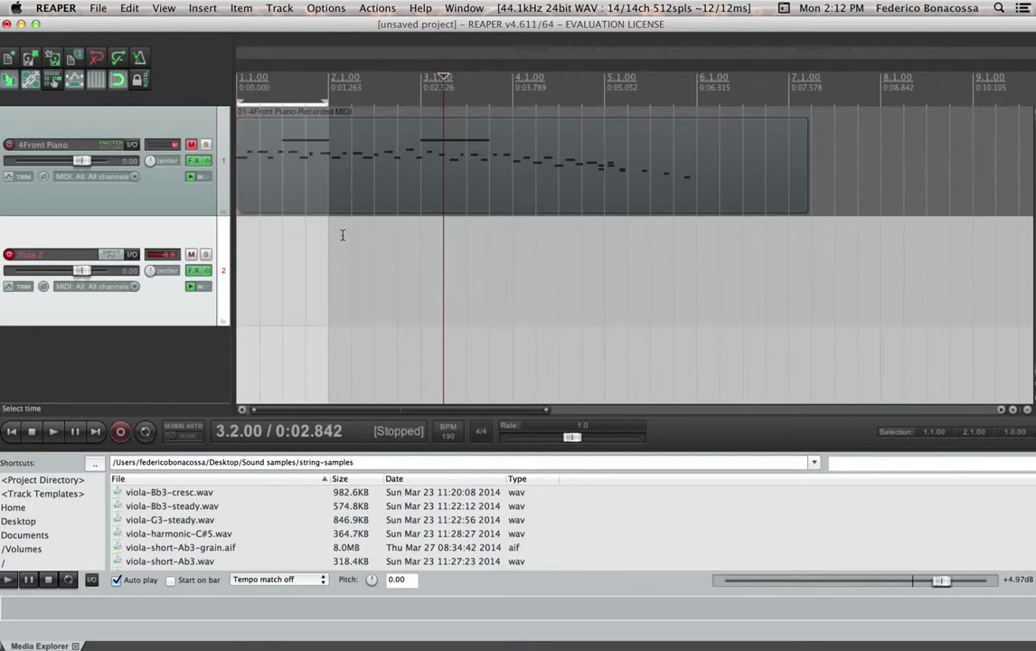
Delete the empty flute 2 track and confirm the deletion
key("Delete")
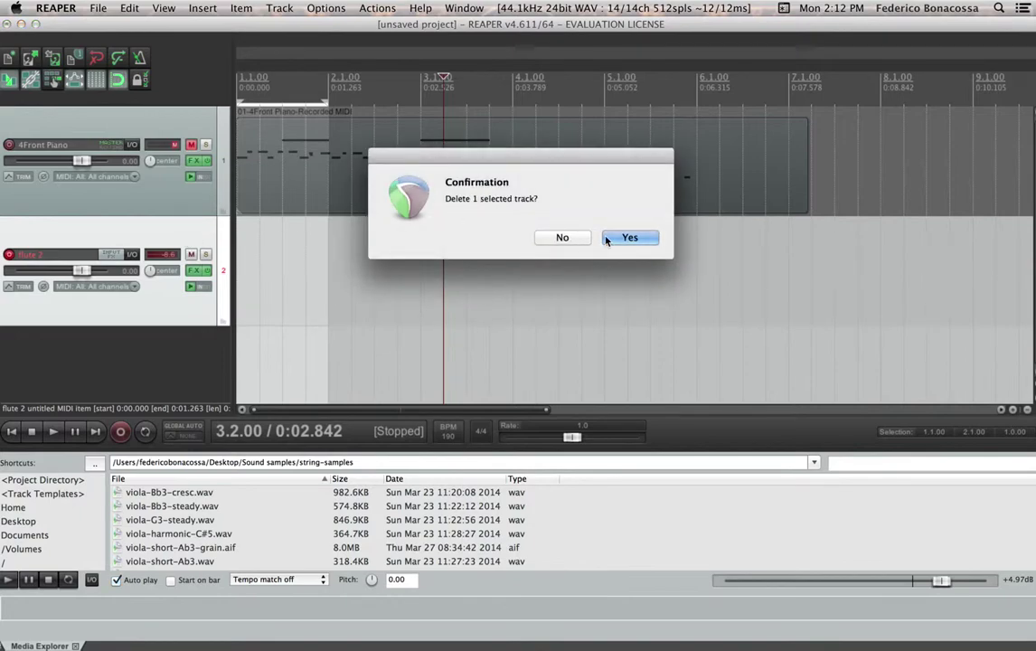
left_click(629, 237)
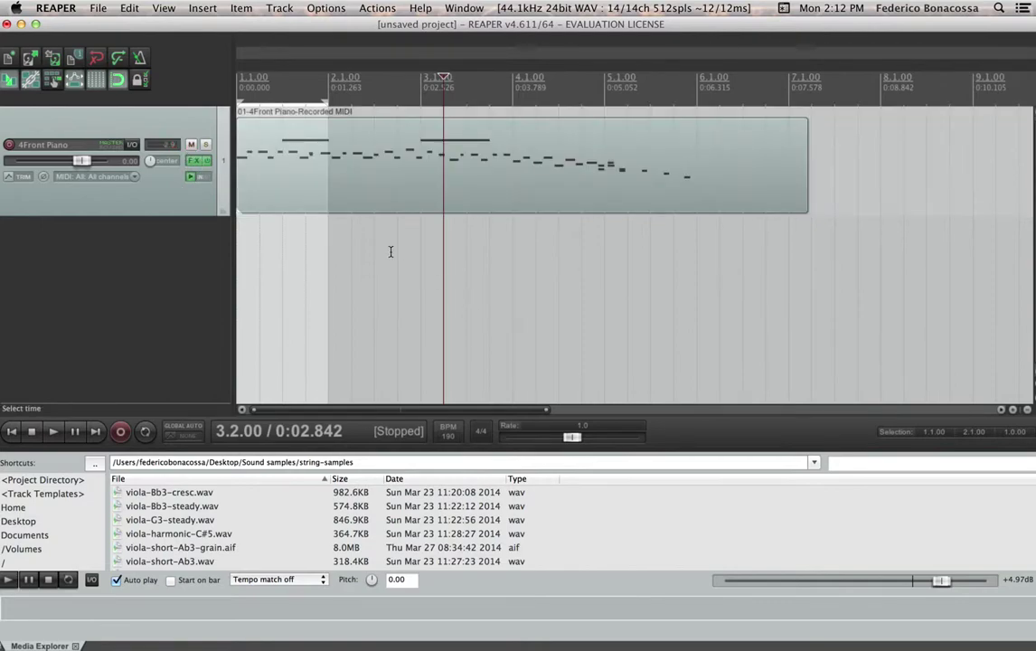
scroll(322, 254, "right", 2)
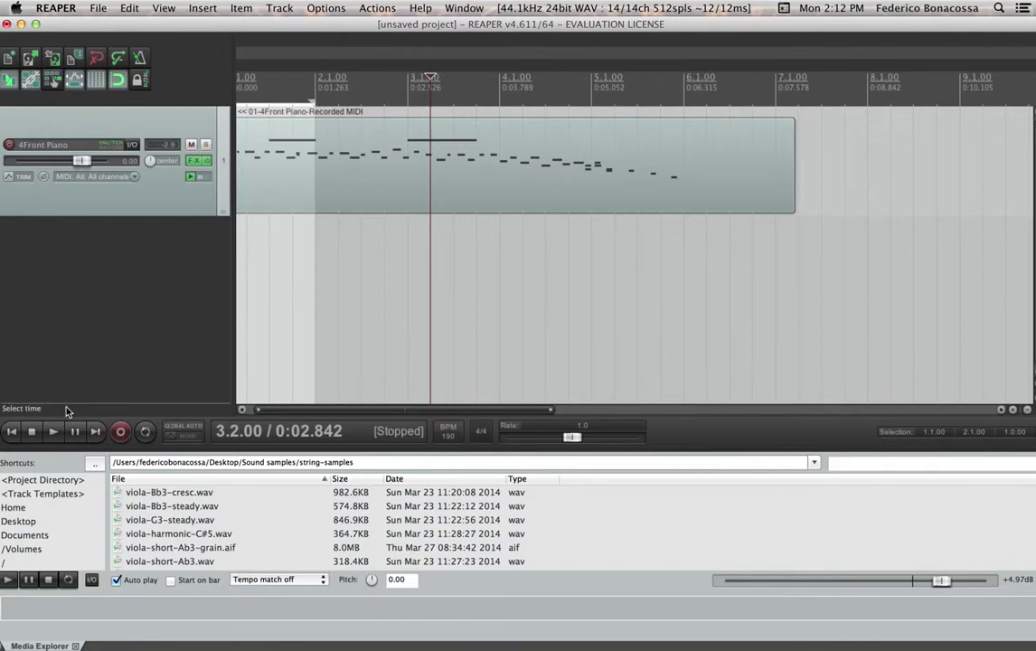
Return to the project start, record-arm the 4Front Piano track, and set the edit cursor to 1.3
left_click(11, 431)
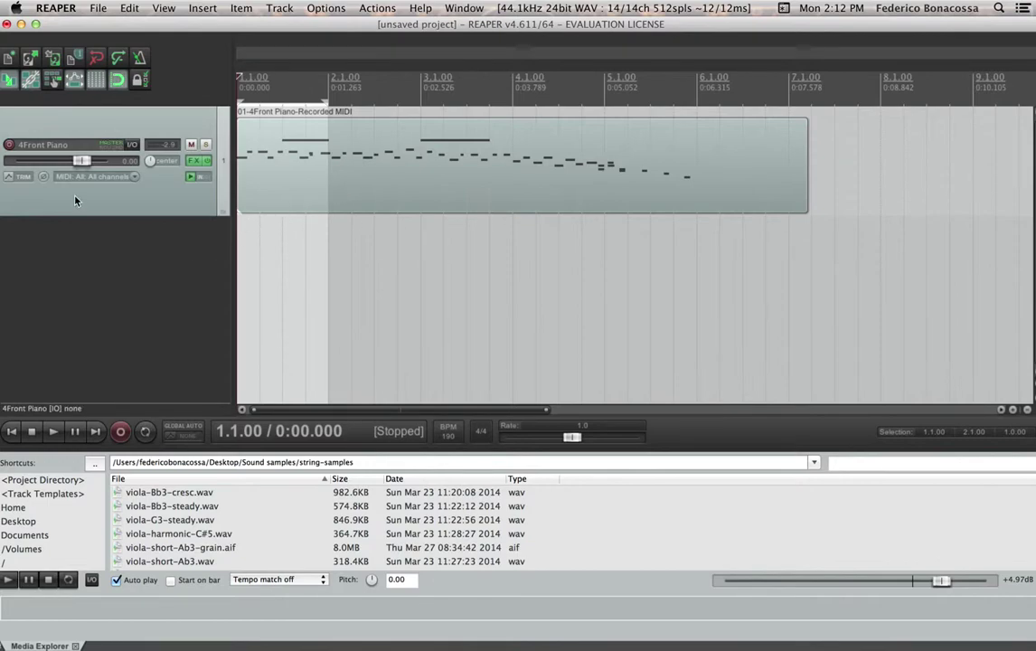
left_click(9, 146)
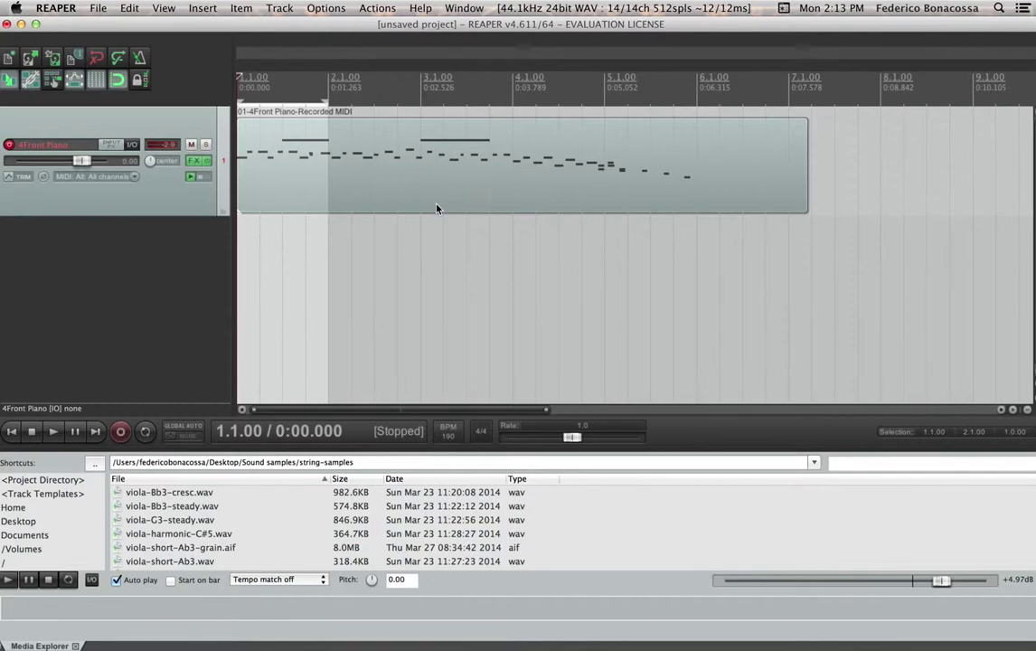
left_click(283, 264)
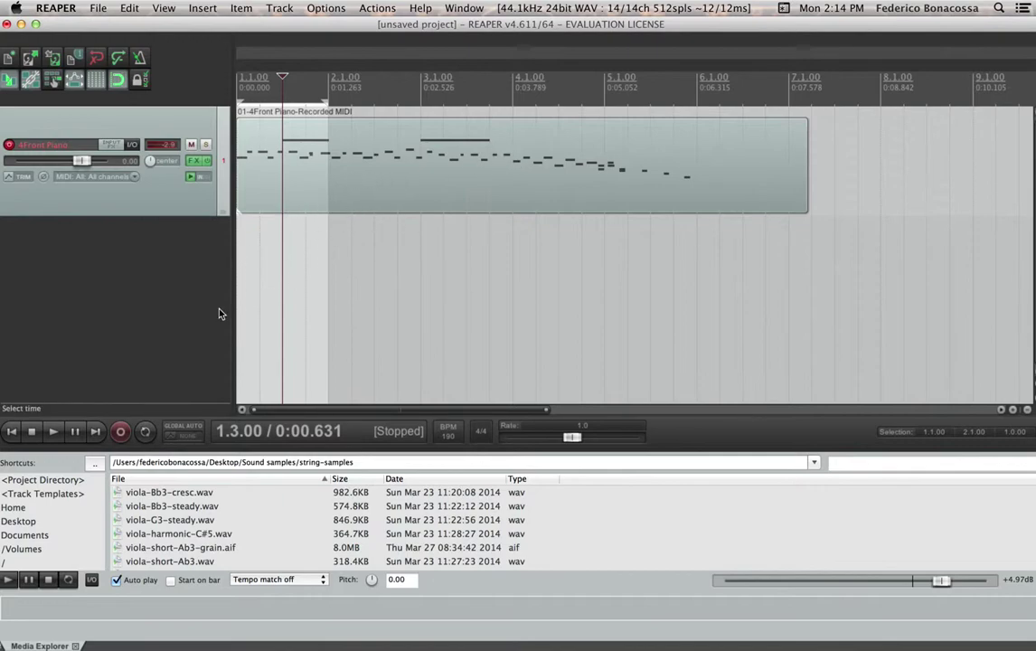
Play back the piano recording from the project start, then stop
left_click(12, 431)
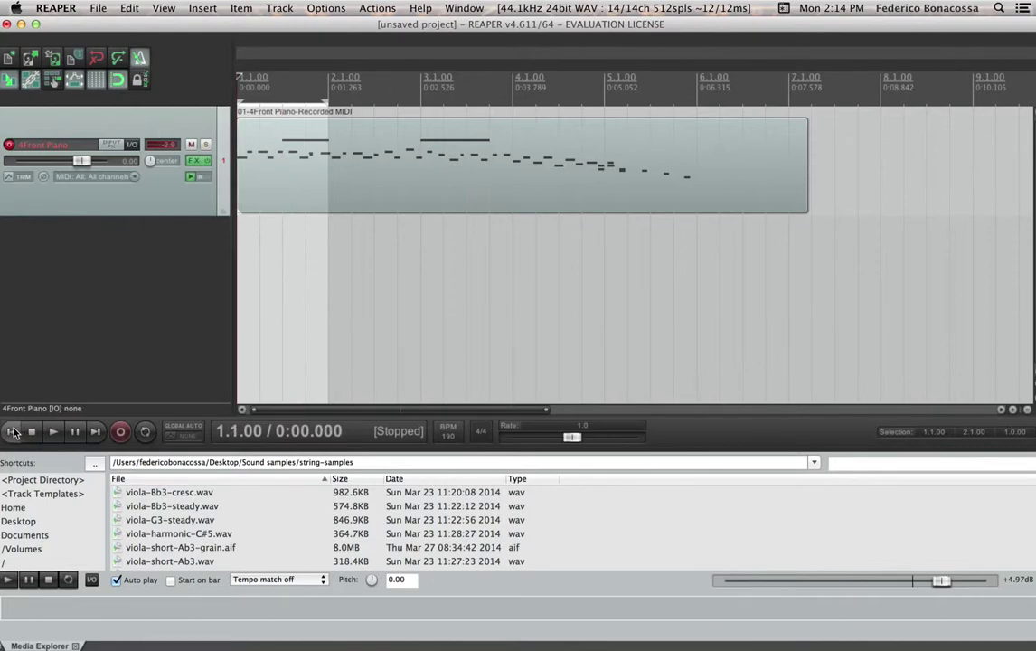
key("space")
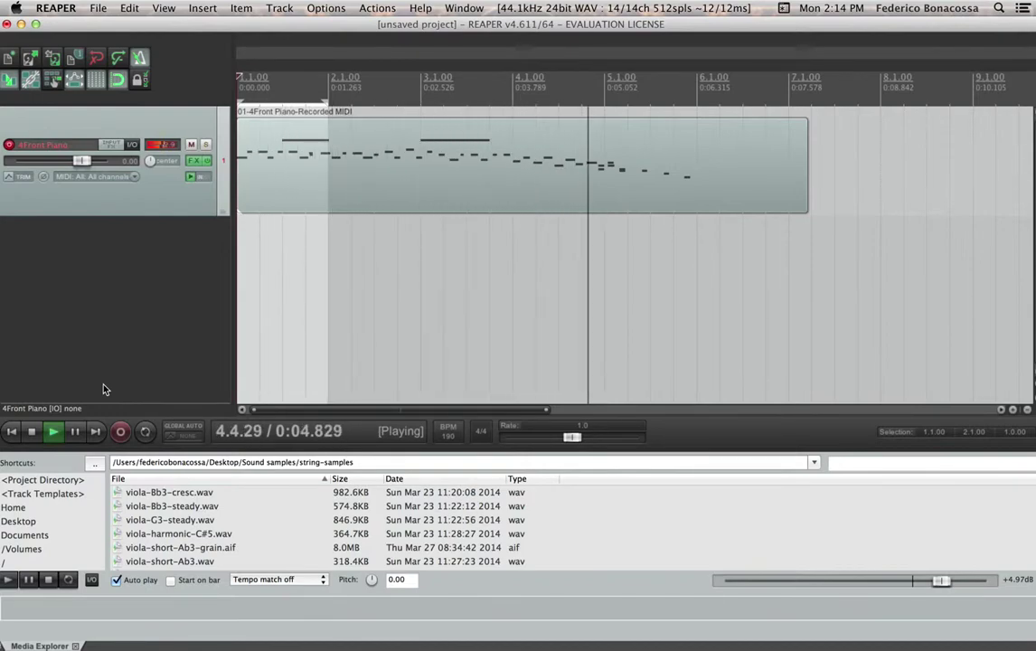
key("space")
scroll(378, 318, "up", 4)
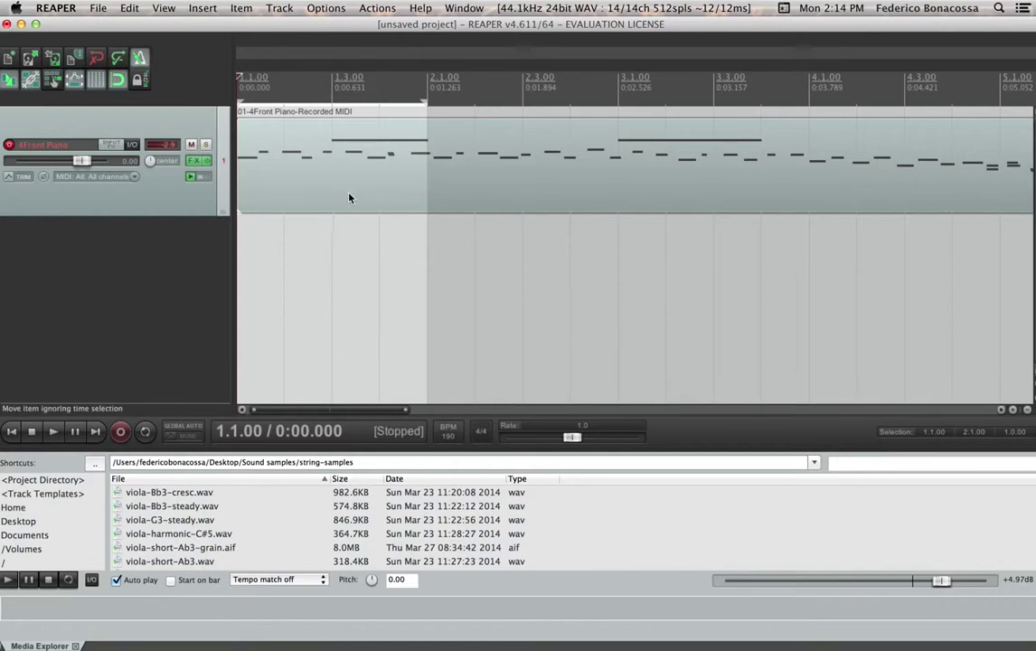
Open the piano item in the MIDI editor, set the grid to 1/8, and select all notes
double_click(474, 193)
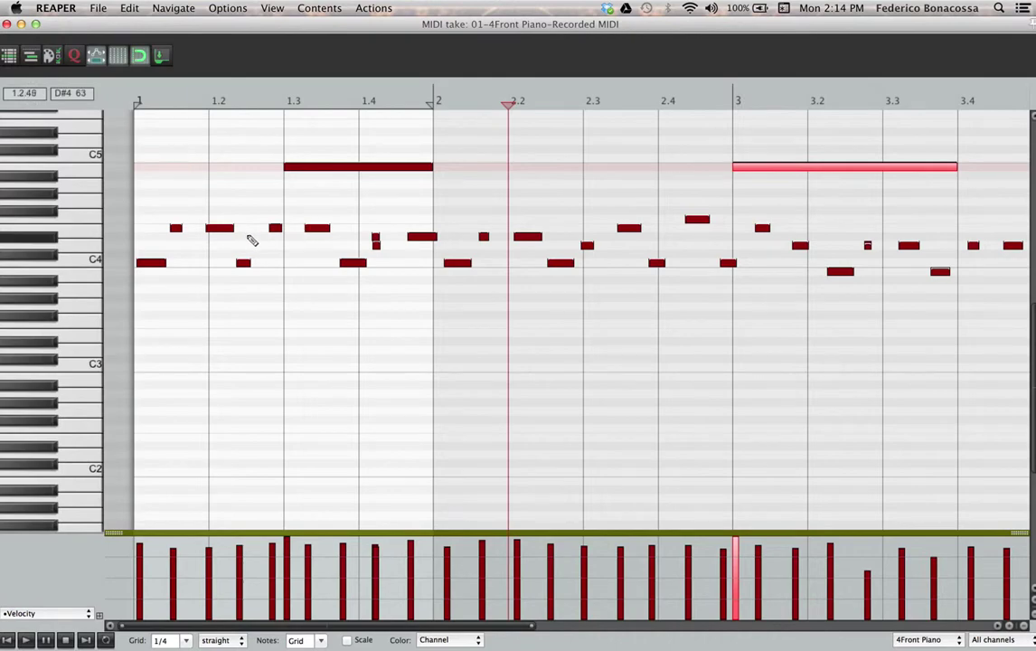
left_click(171, 641)
key("BackSpace")
type("8")
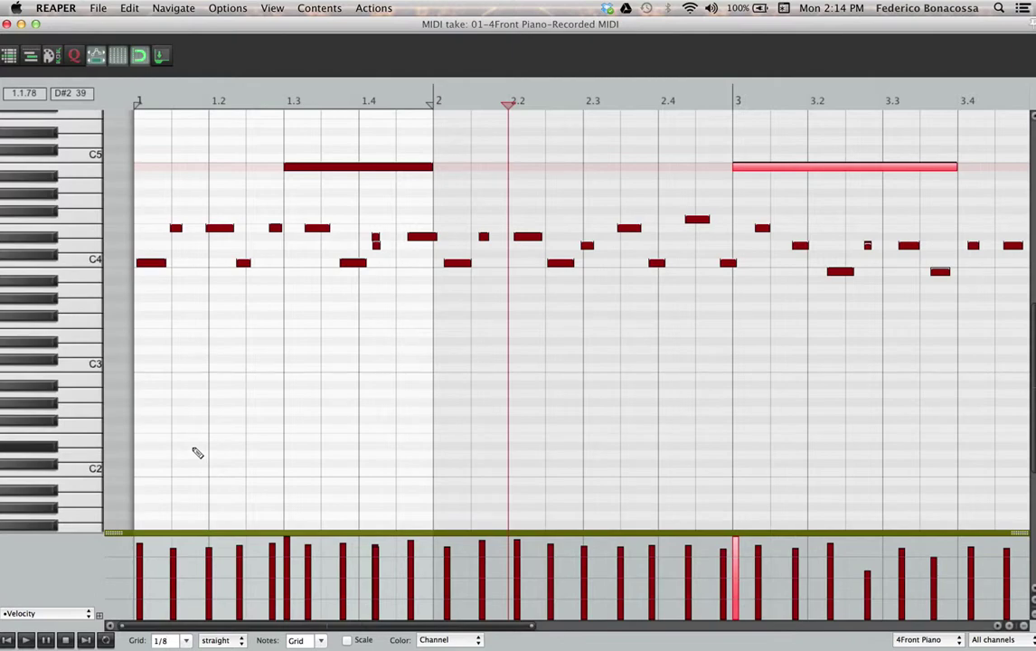
key("super+a")
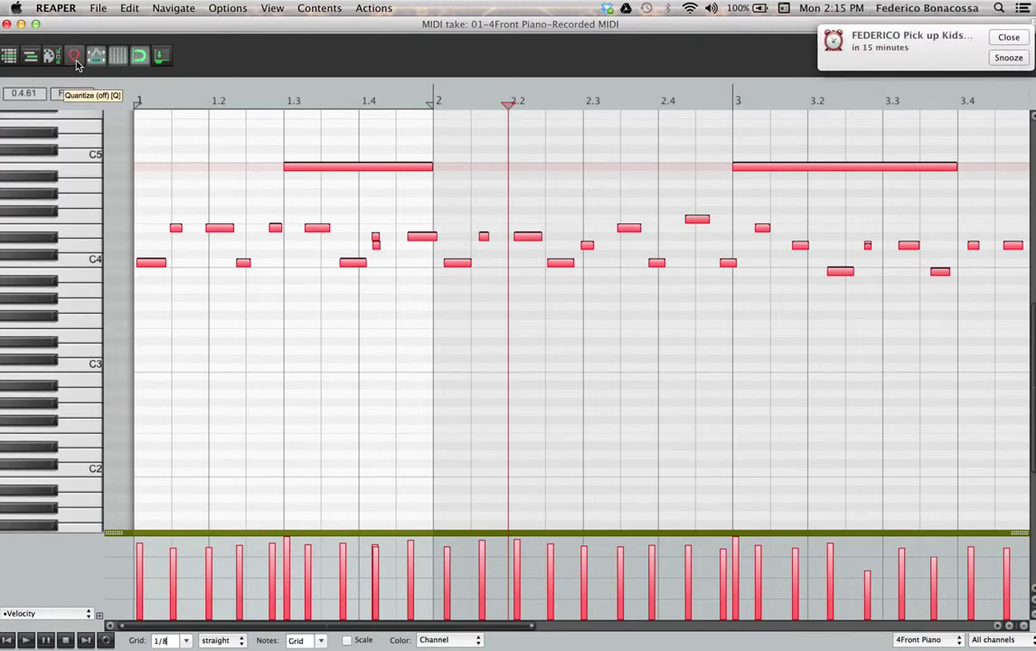
Set Quantize Events to quantize both note position and note length
left_click(1008, 37)
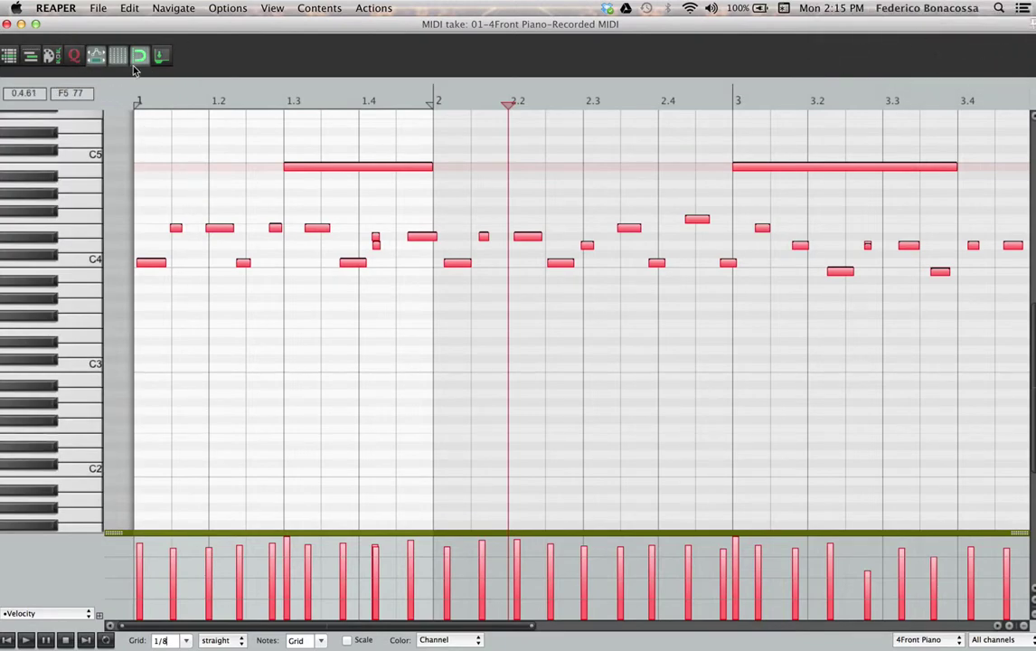
left_click(73, 56)
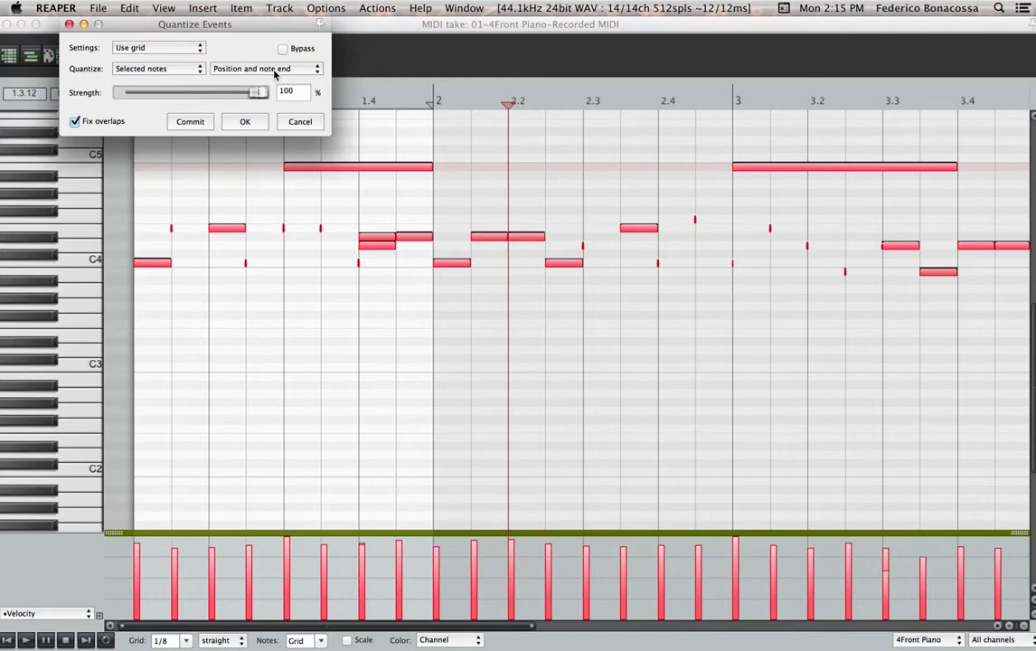
left_click(274, 75)
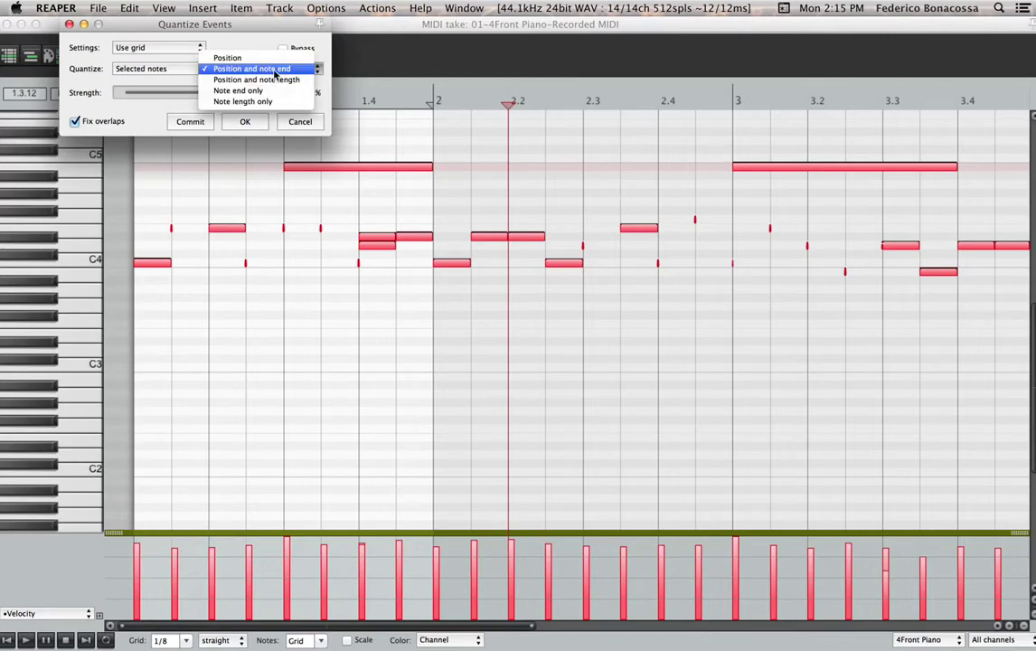
left_click(223, 81)
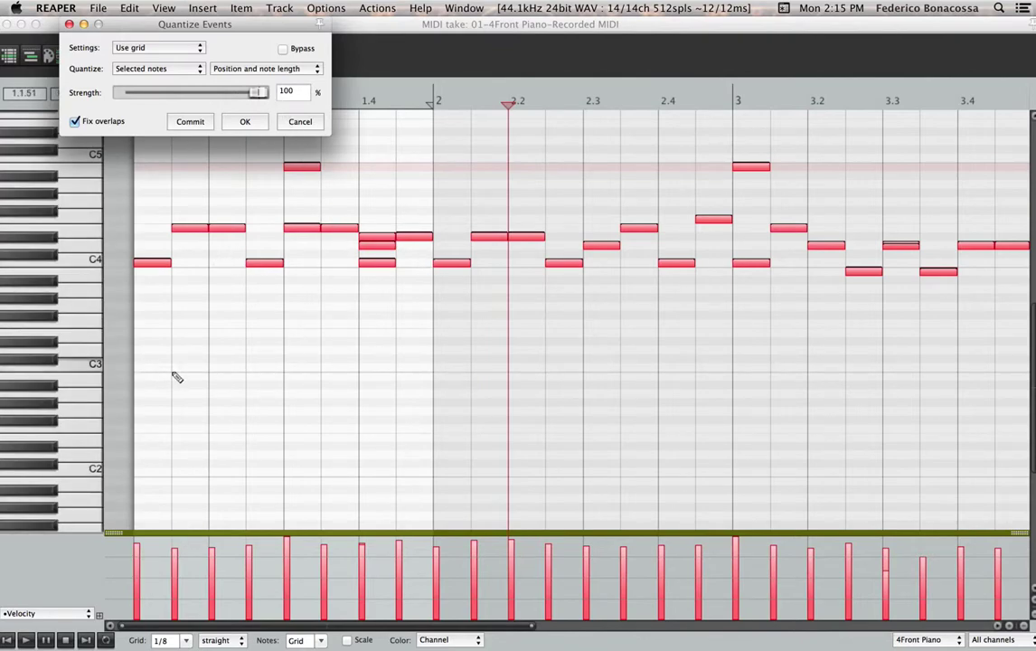
Change the grid to 1/16, undo the quantize, and reselect all notes
left_click(165, 639)
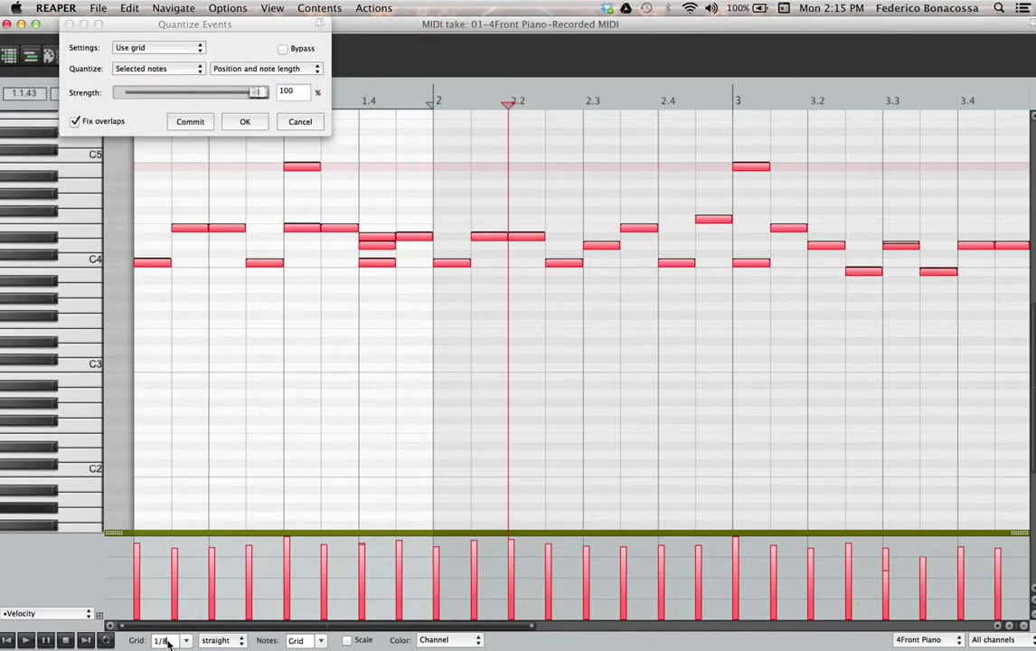
type("1/16")
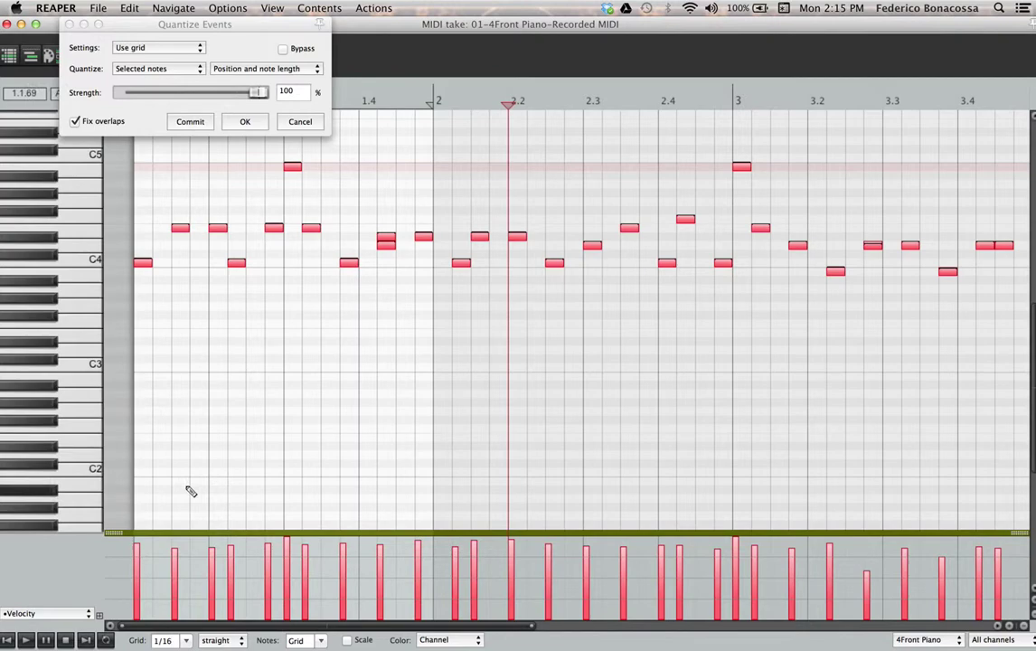
key("super+z")
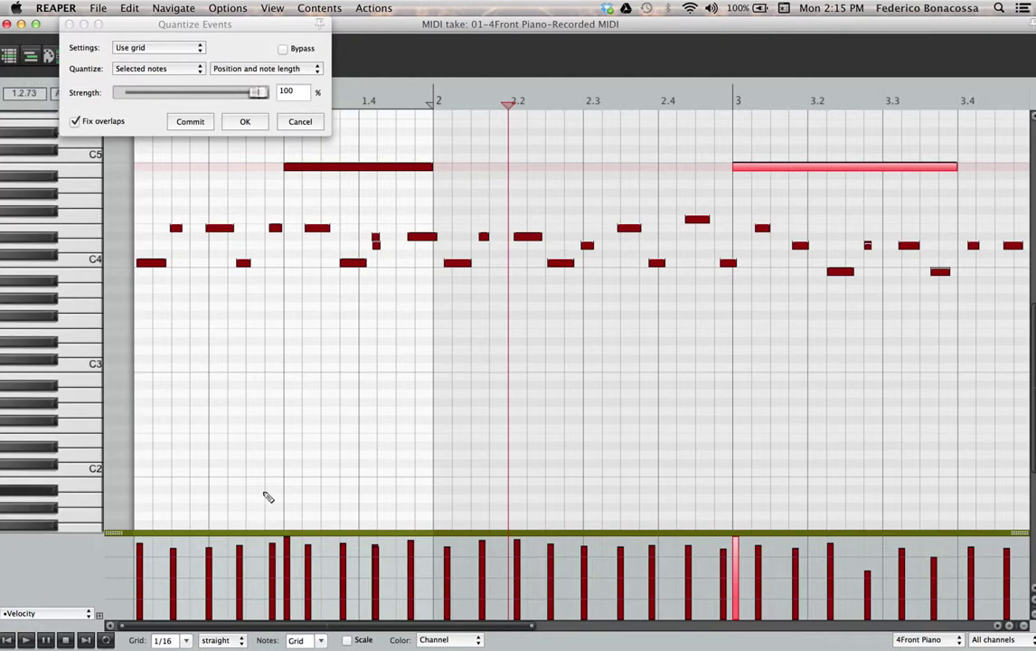
key("super+a")
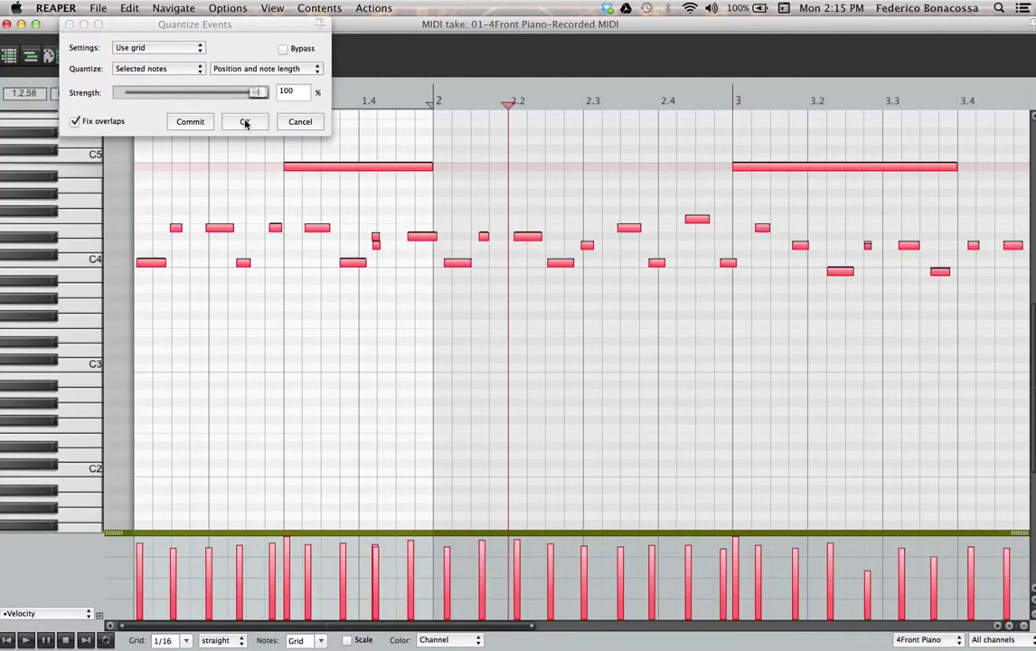
Apply and undo the quantize, then apply a position-only quantize on a 1/8 grid
left_click(245, 123)
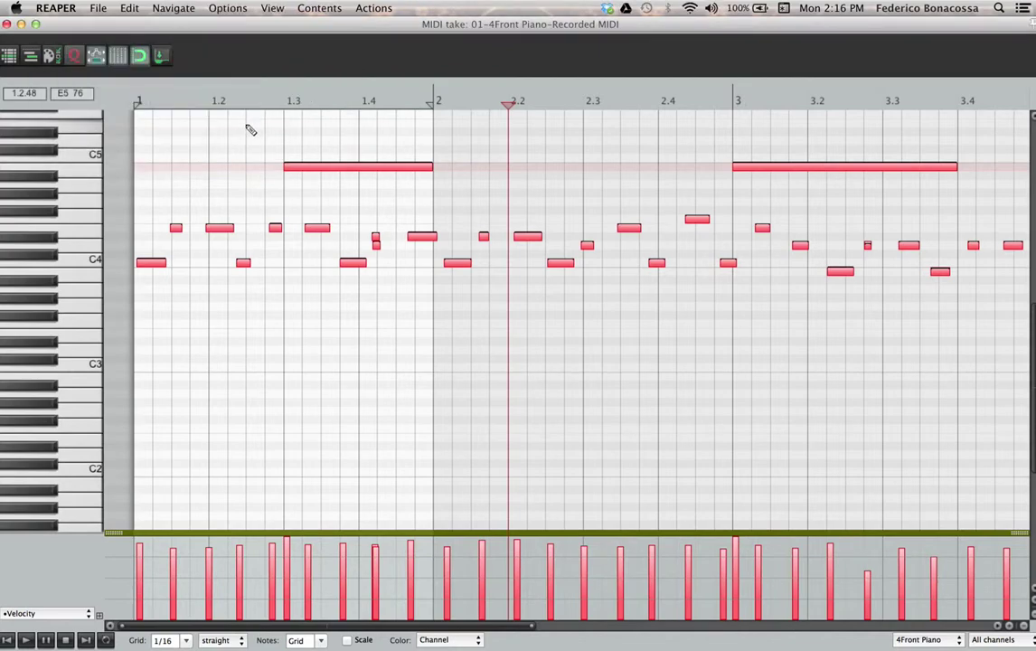
key("q")
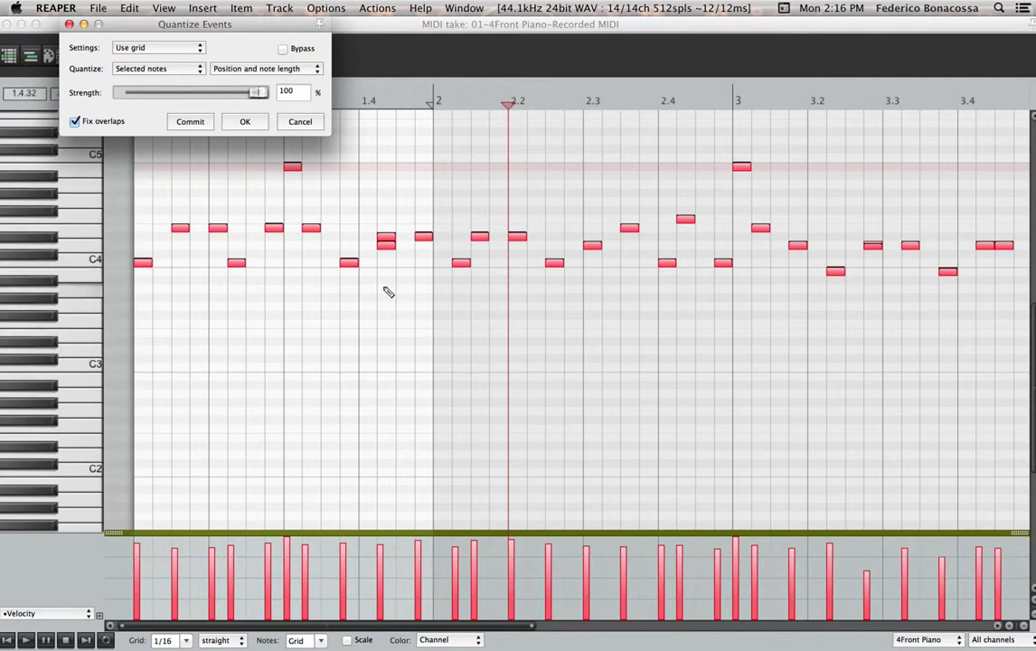
key("super+z")
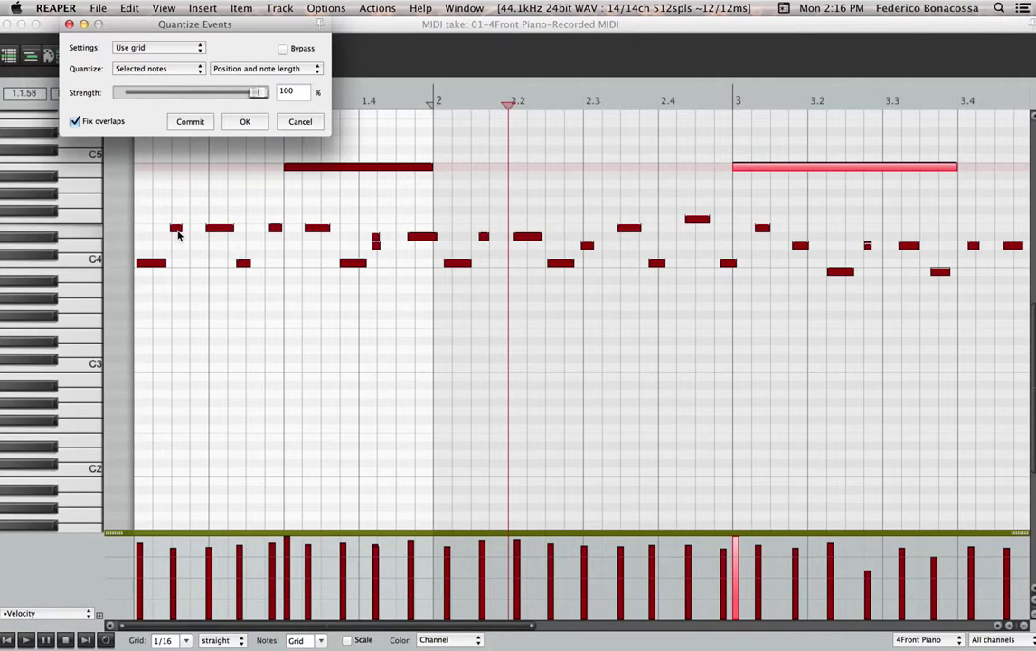
left_click(306, 69)
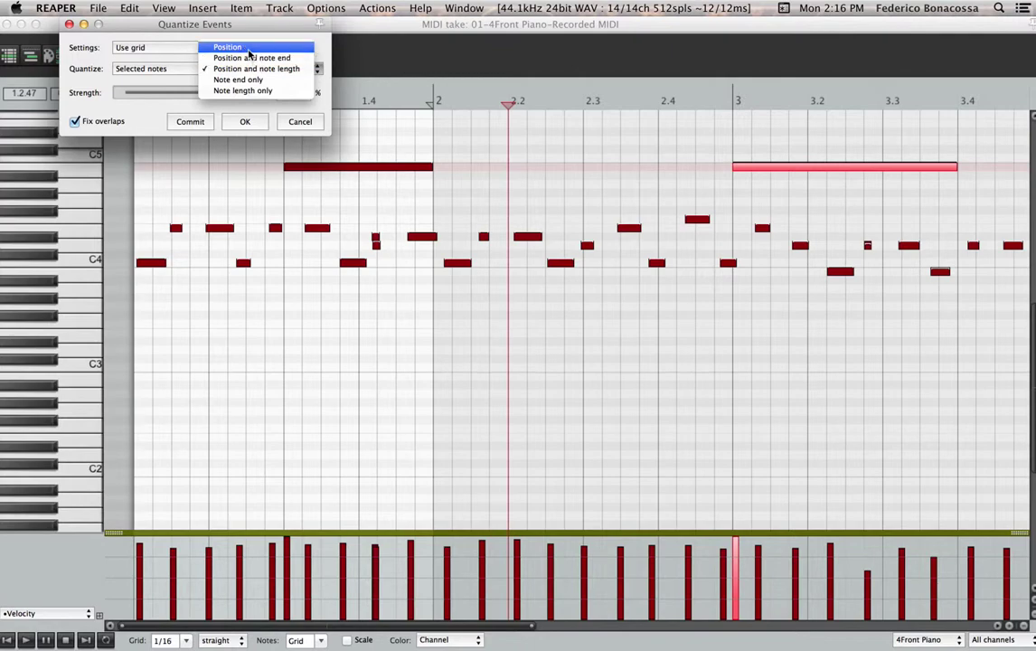
left_click(250, 50)
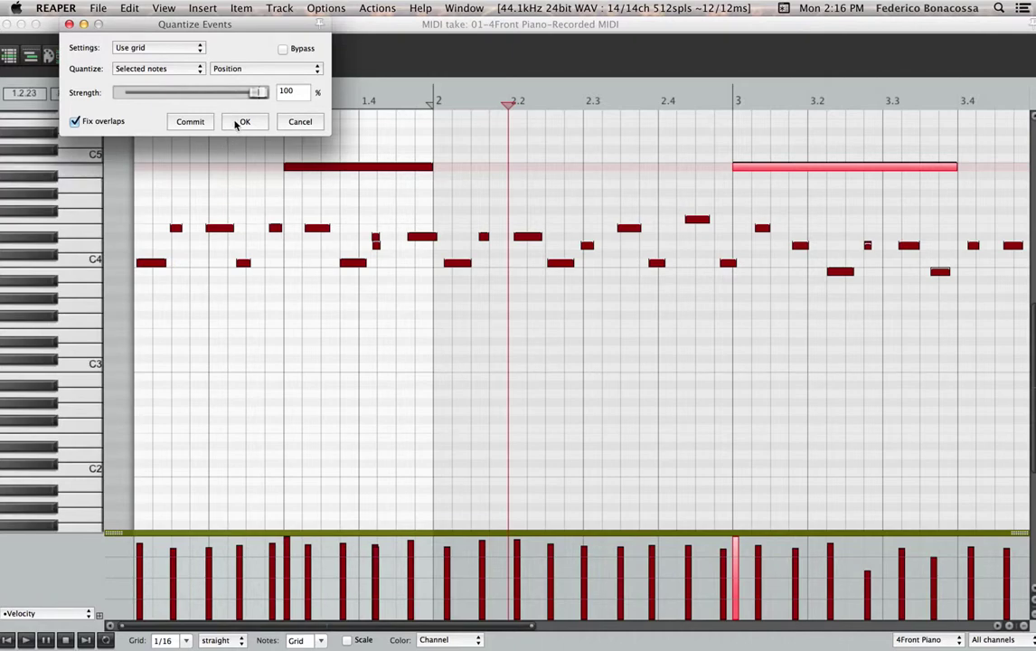
left_click(175, 640)
key("BackSpace")
key("BackSpace")
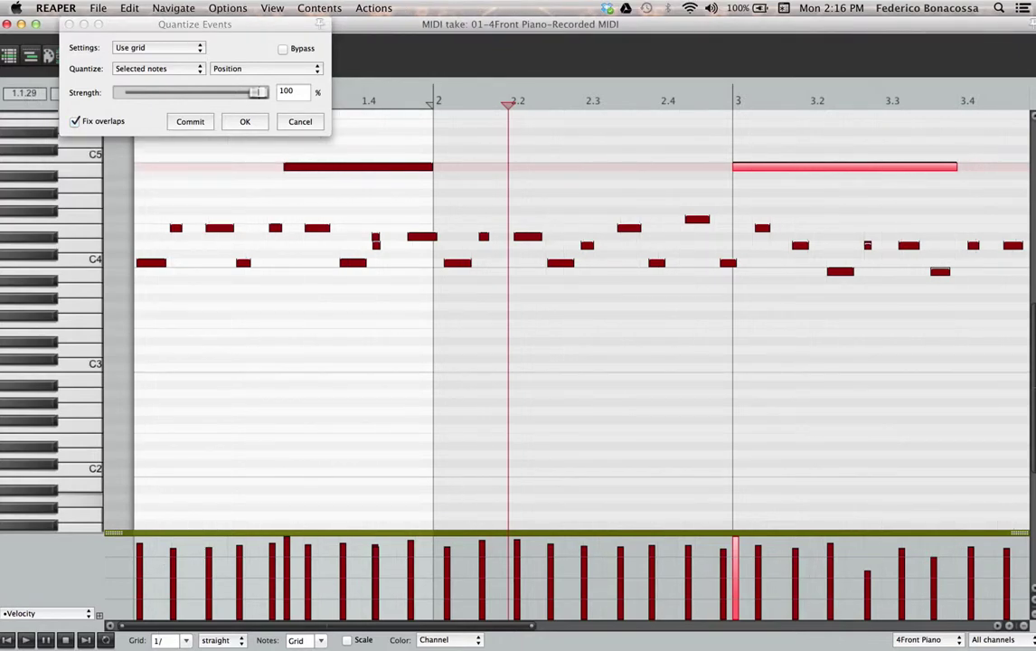
type("8")
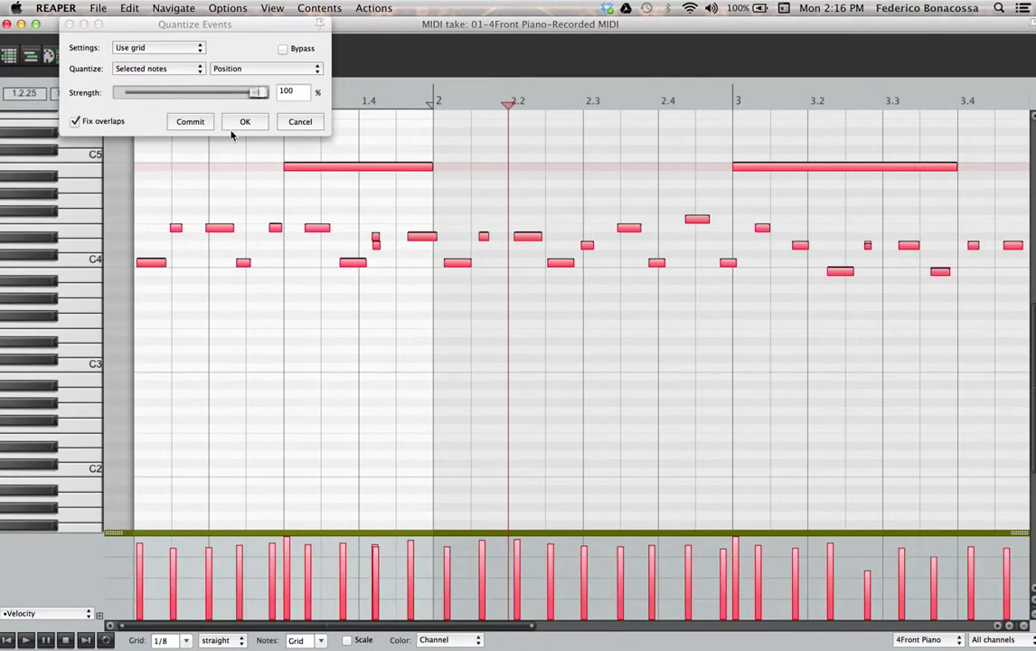
left_click(239, 125)
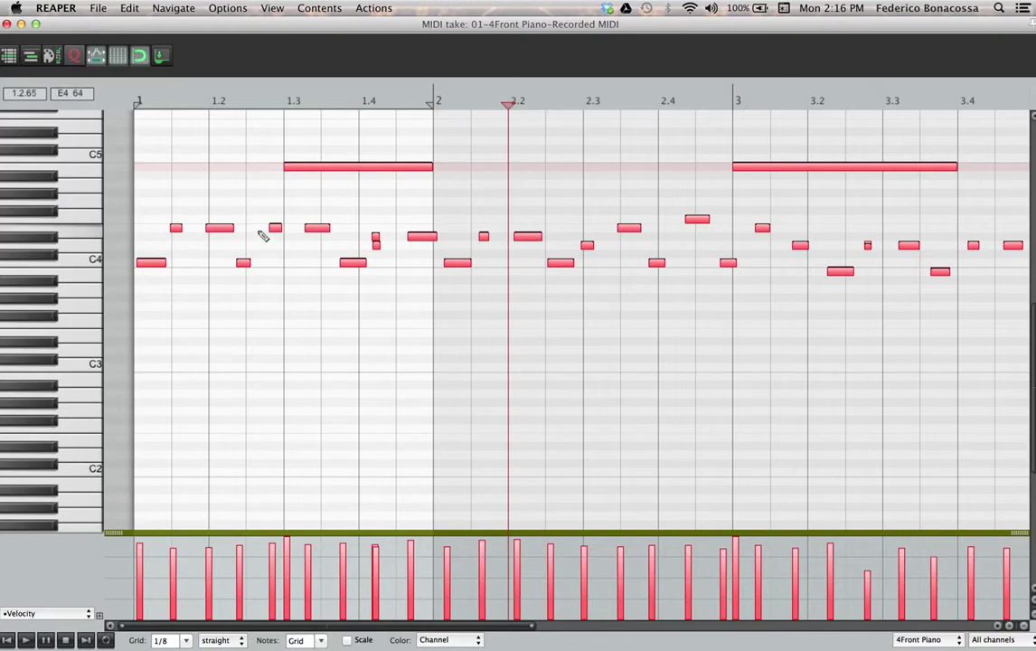
Preview the quantize during playback from the start, then cancel it and stop
key("q")
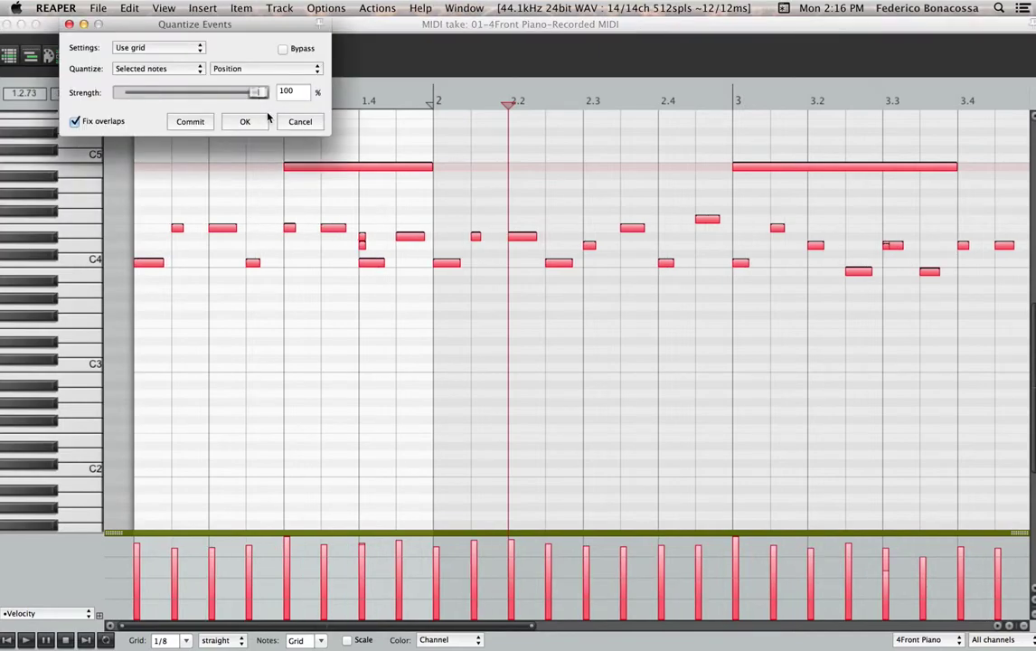
left_click(4, 644)
key("space")
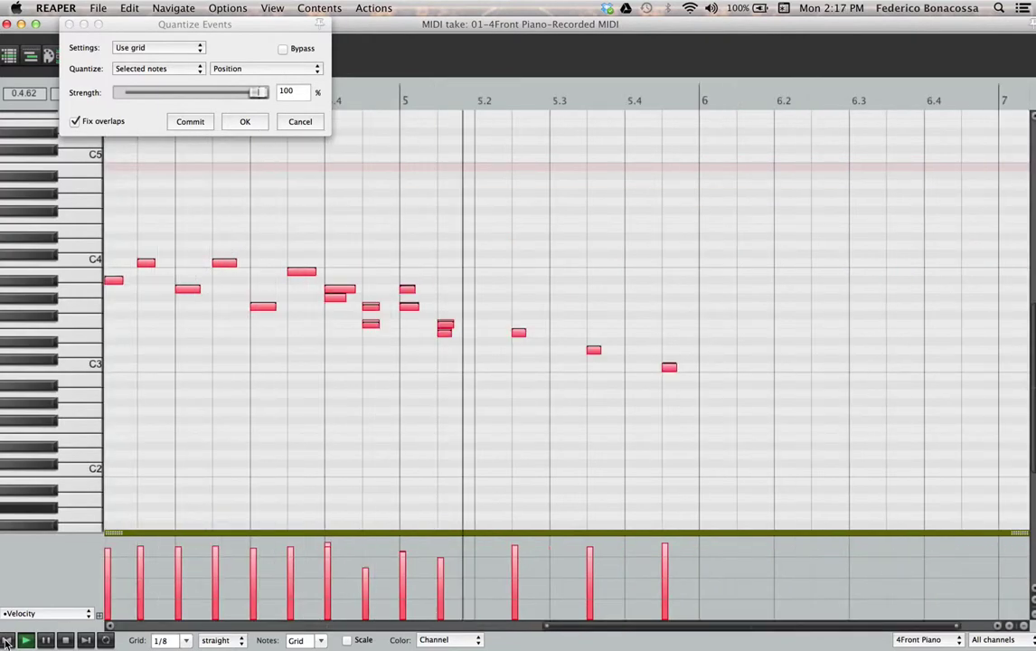
left_click(300, 122)
key("space")
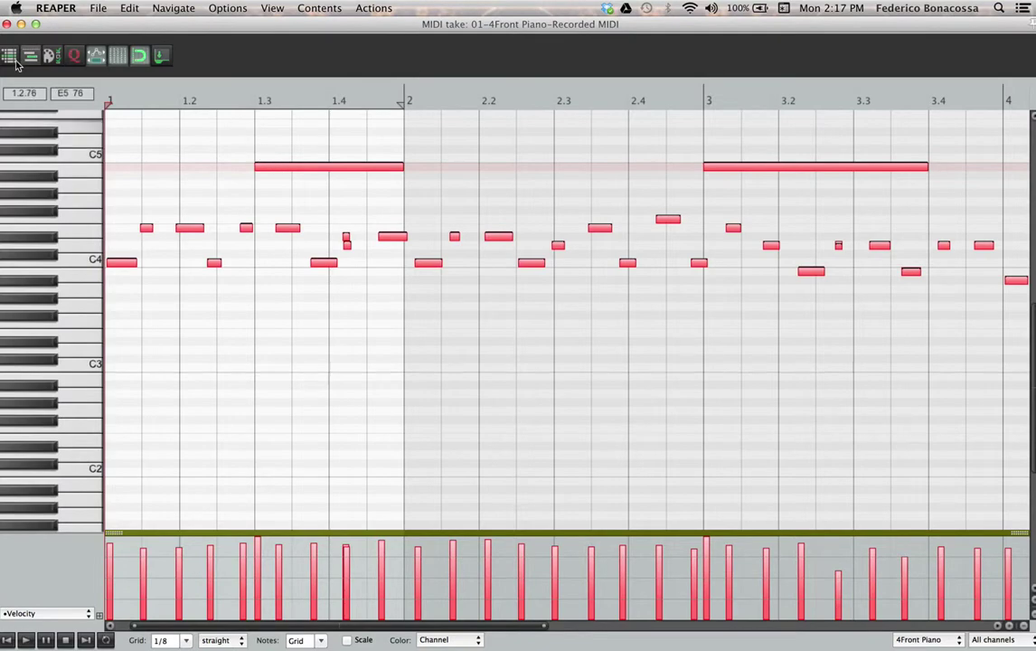
Load Steinway Piano from Finale Default Bank > Keyboards into ARIA Player slot 1
left_click(6, 24)
left_click(195, 160)
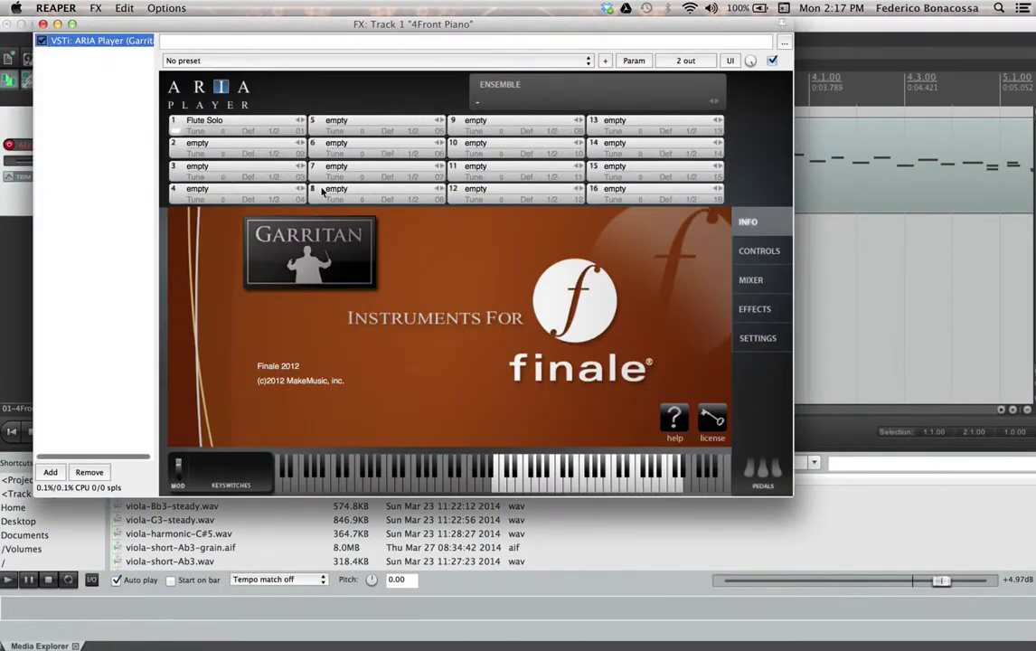
left_click(274, 122)
mouse_move(299, 172)
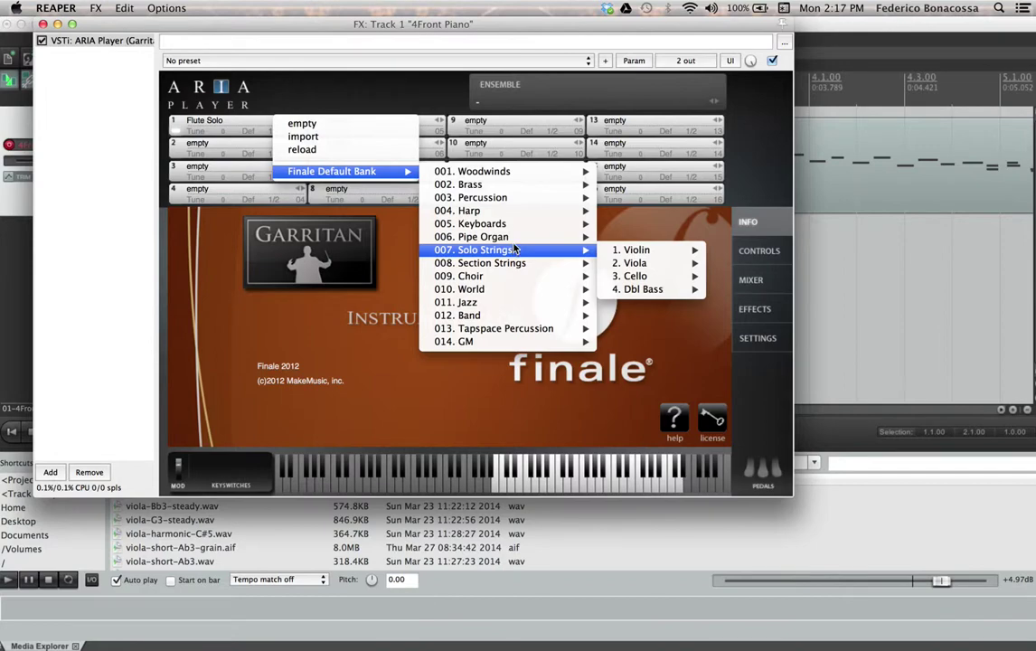
mouse_move(518, 223)
left_click(621, 250)
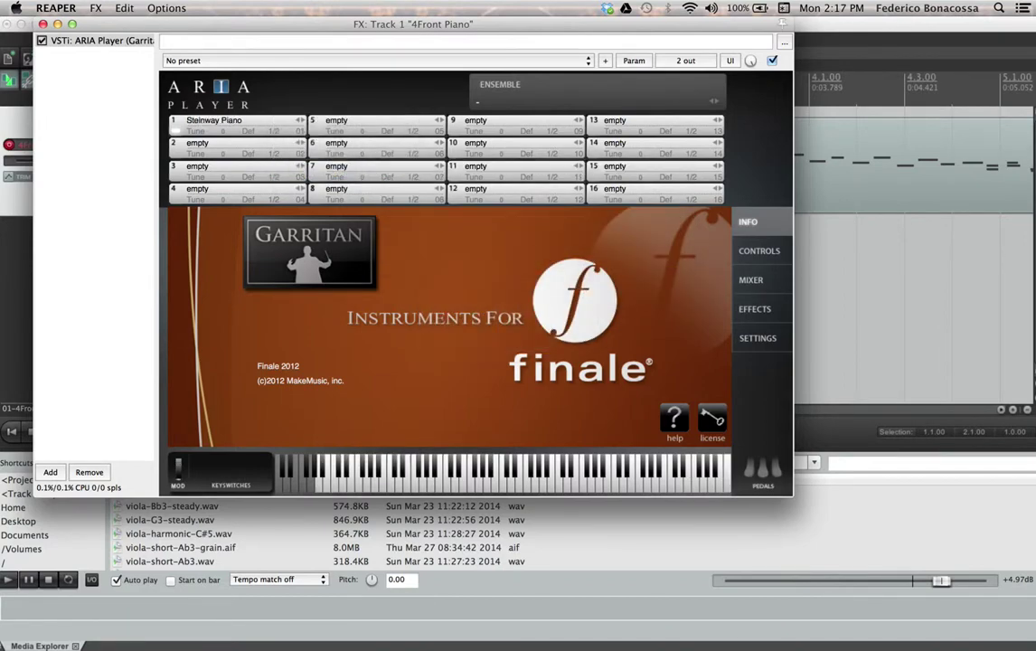
left_click(43, 25)
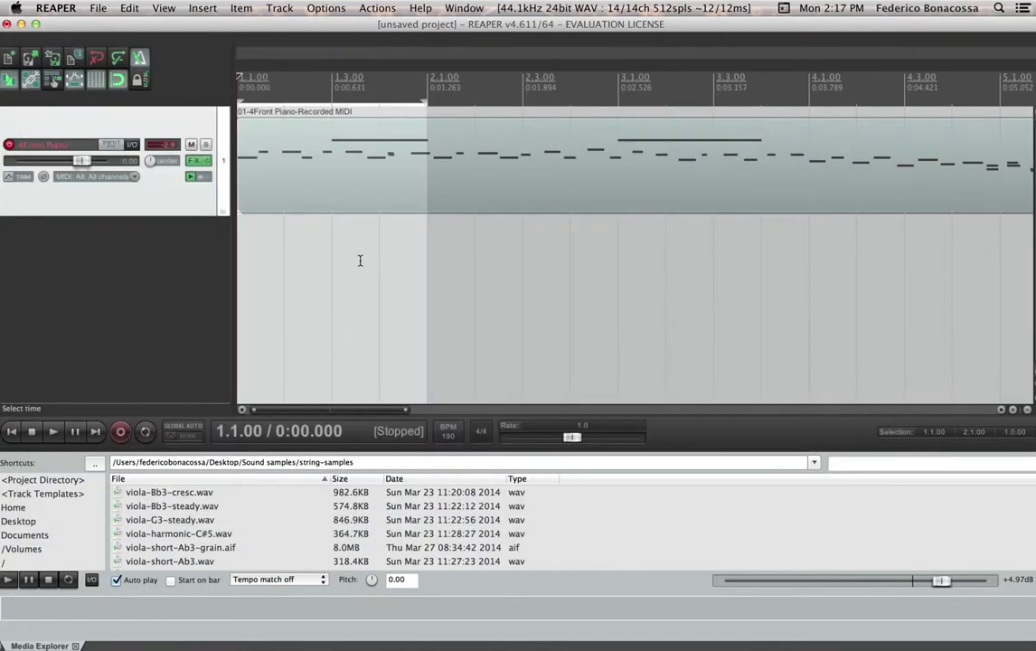
left_click(311, 291)
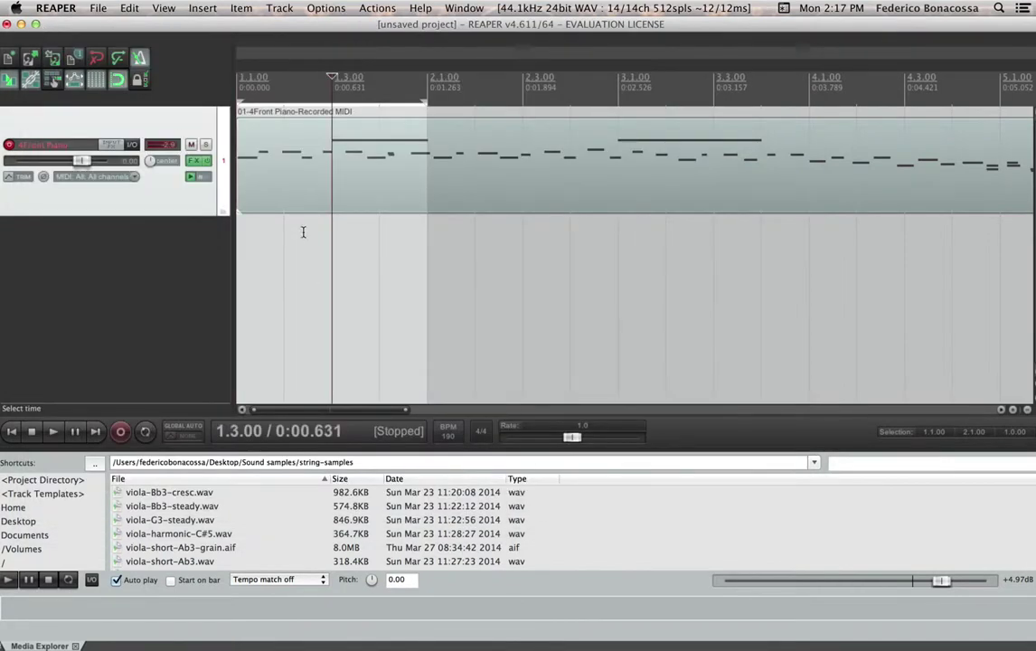
left_click(12, 431)
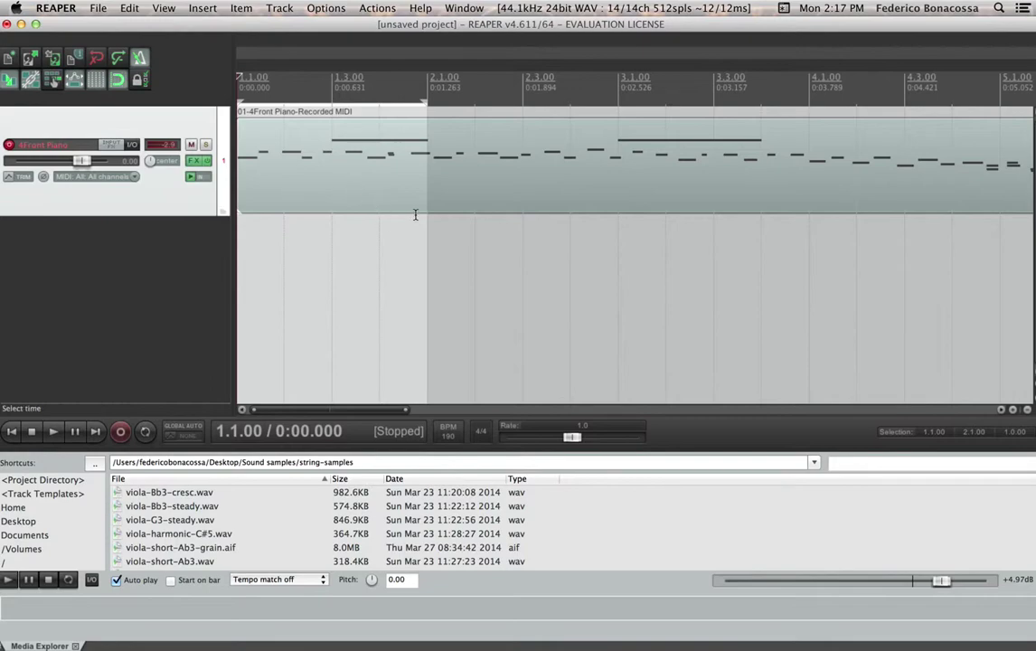
left_click(140, 57)
left_click(56, 433)
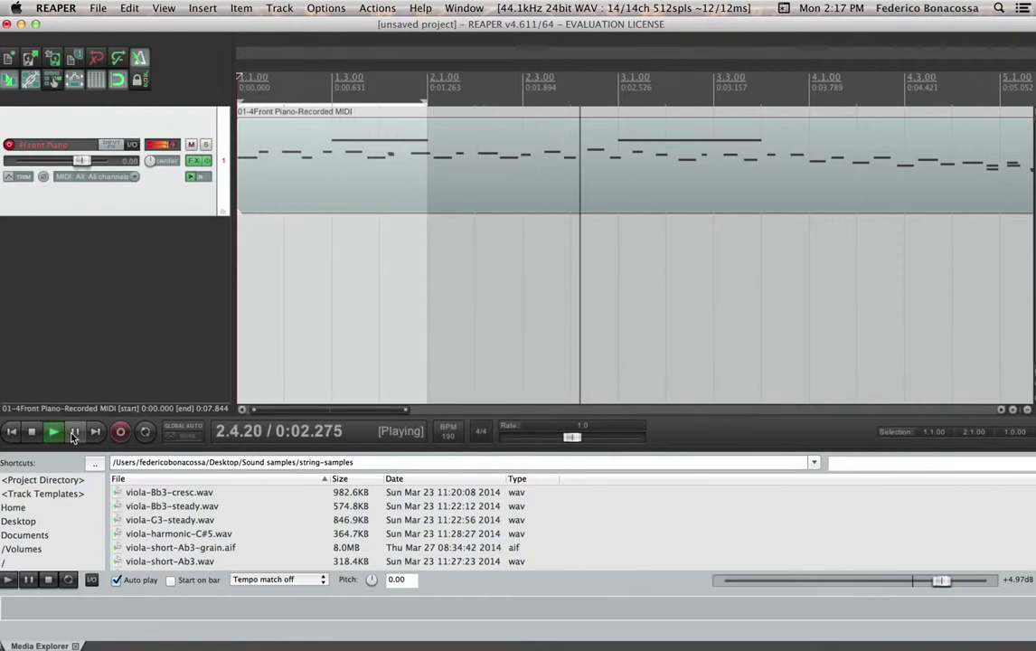
left_click(34, 432)
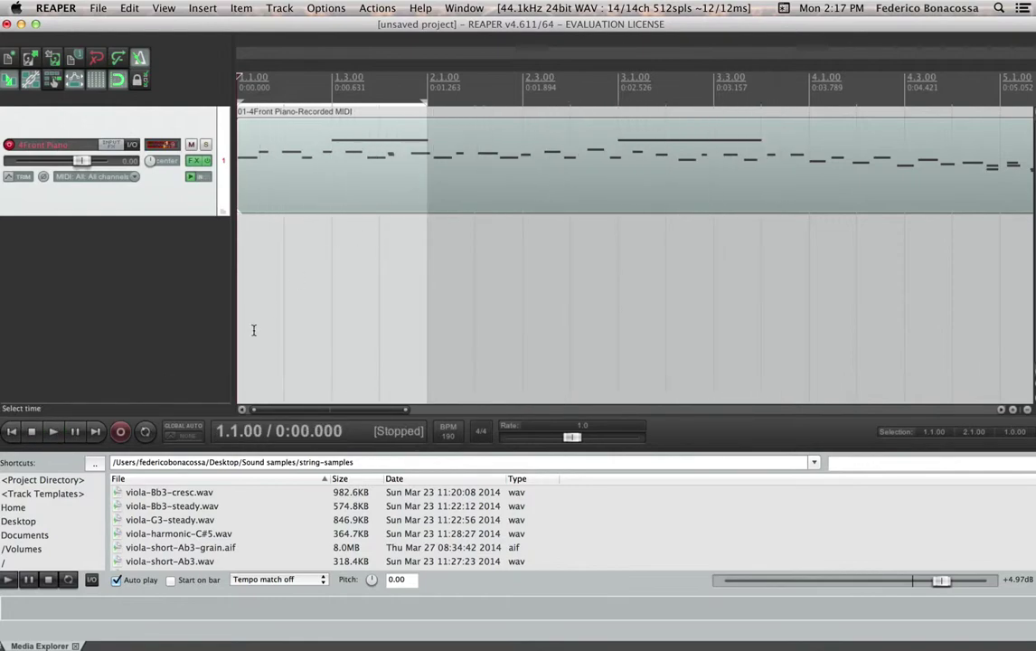
key("space")
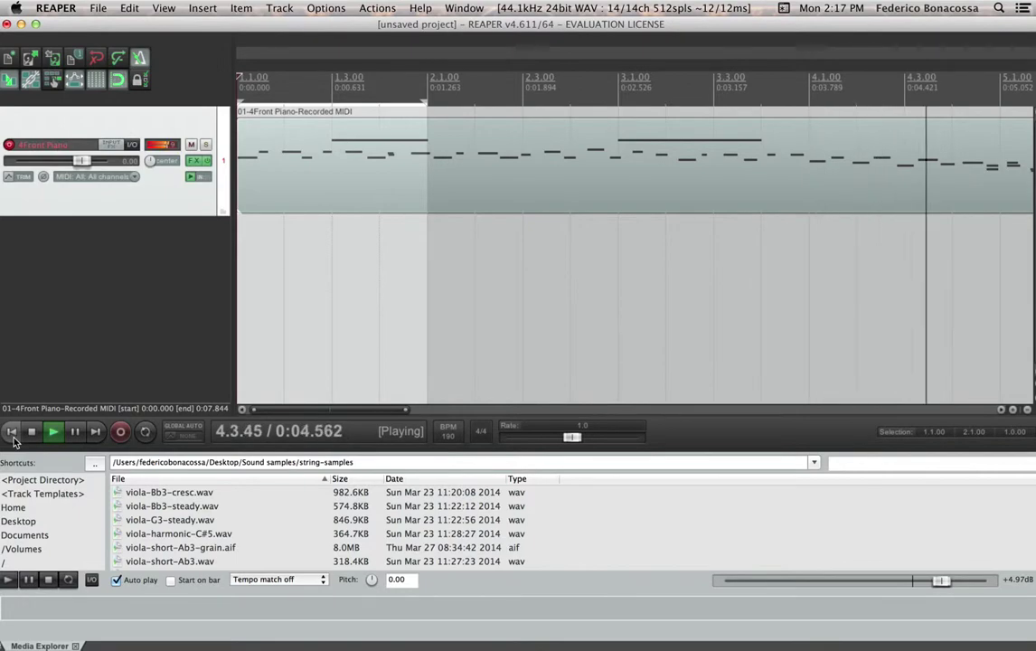
left_click(28, 433)
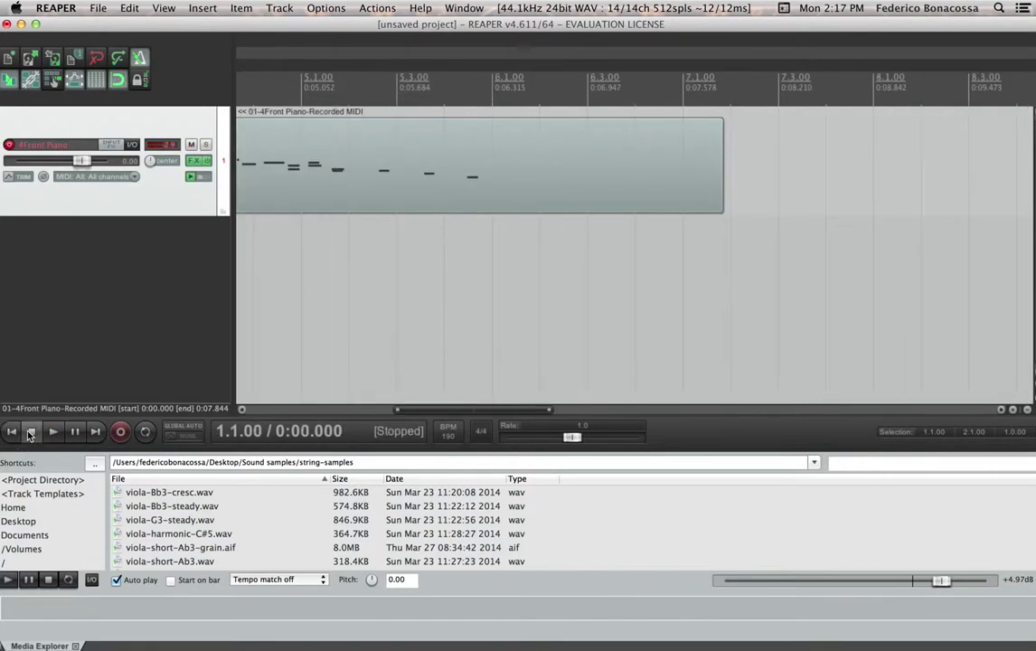
Commit a position quantize of the piano notes to the 1/8 grid and play the melody from bar 1
double_click(344, 141)
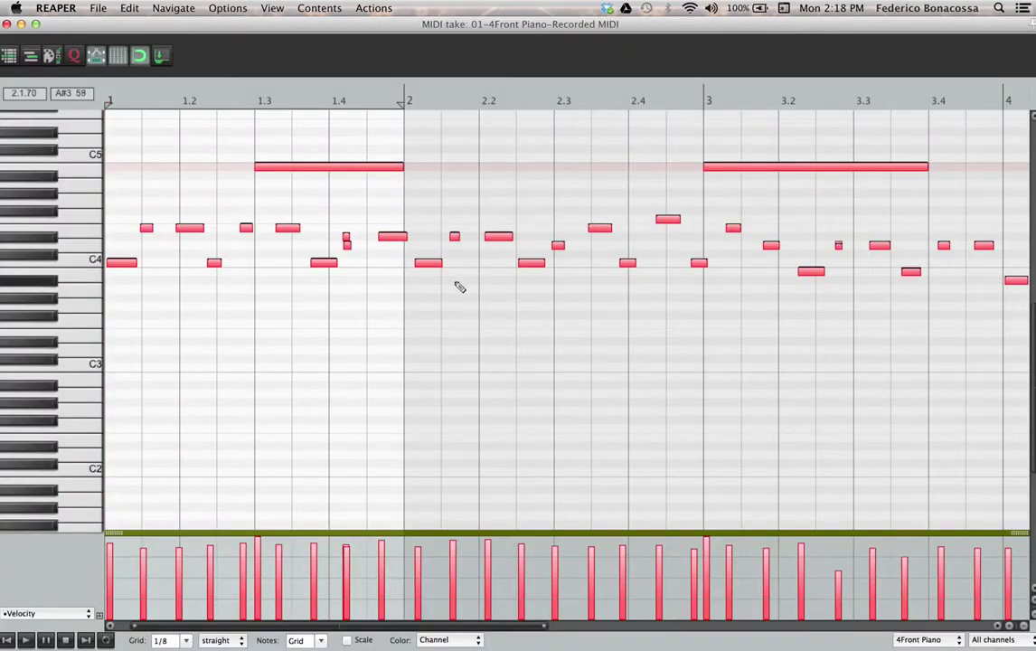
scroll(260, 346, "left", 2)
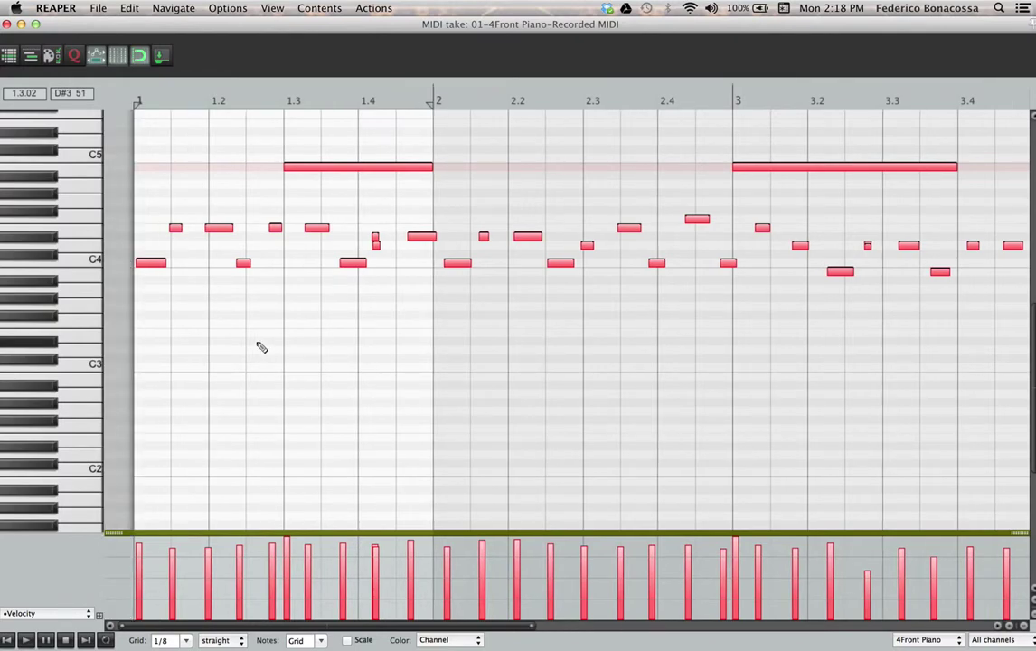
key("ctrl+q")
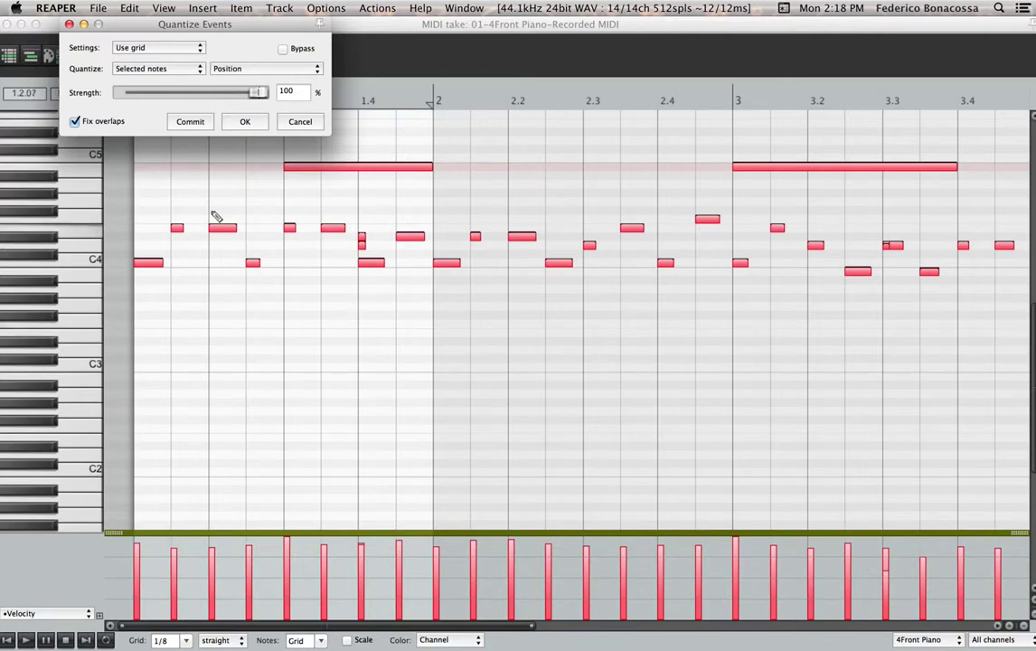
left_click(242, 123)
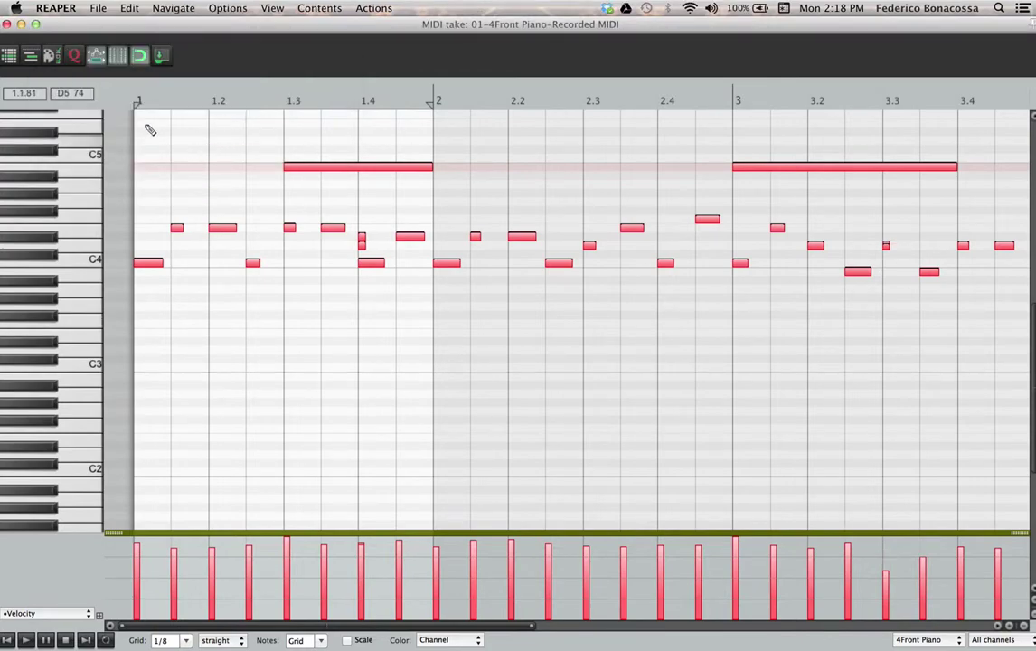
key("space")
key("space")
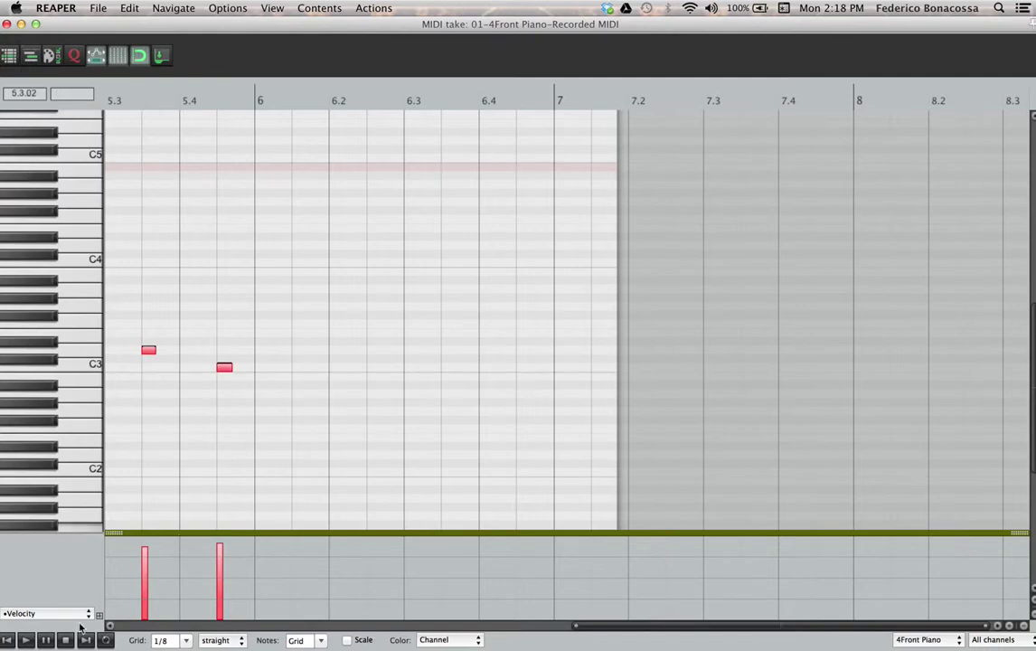
left_click(9, 641)
key("space")
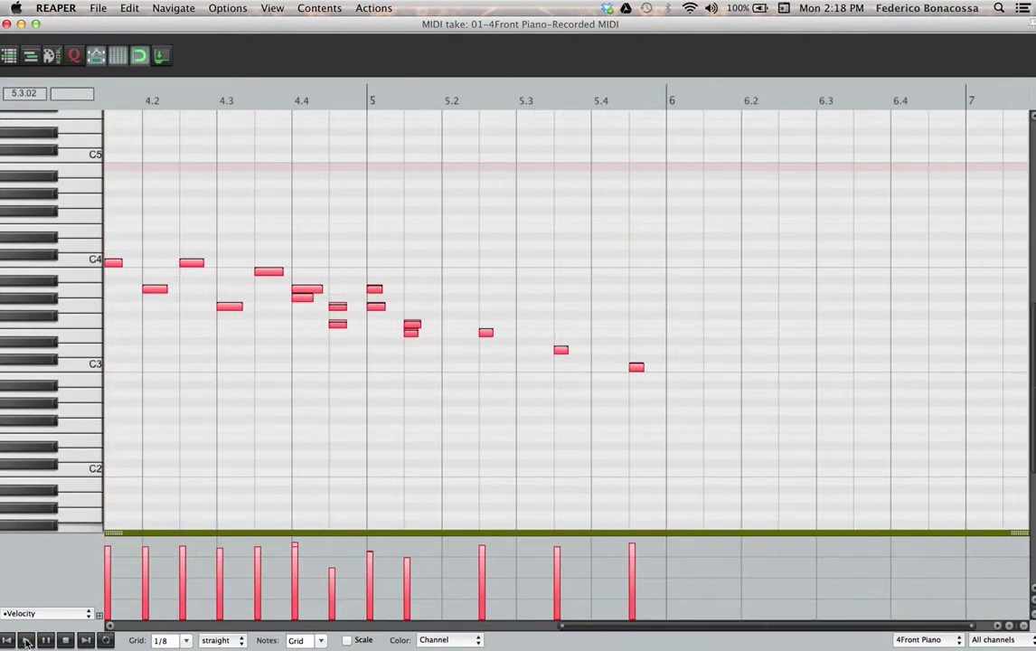
left_click(8, 640)
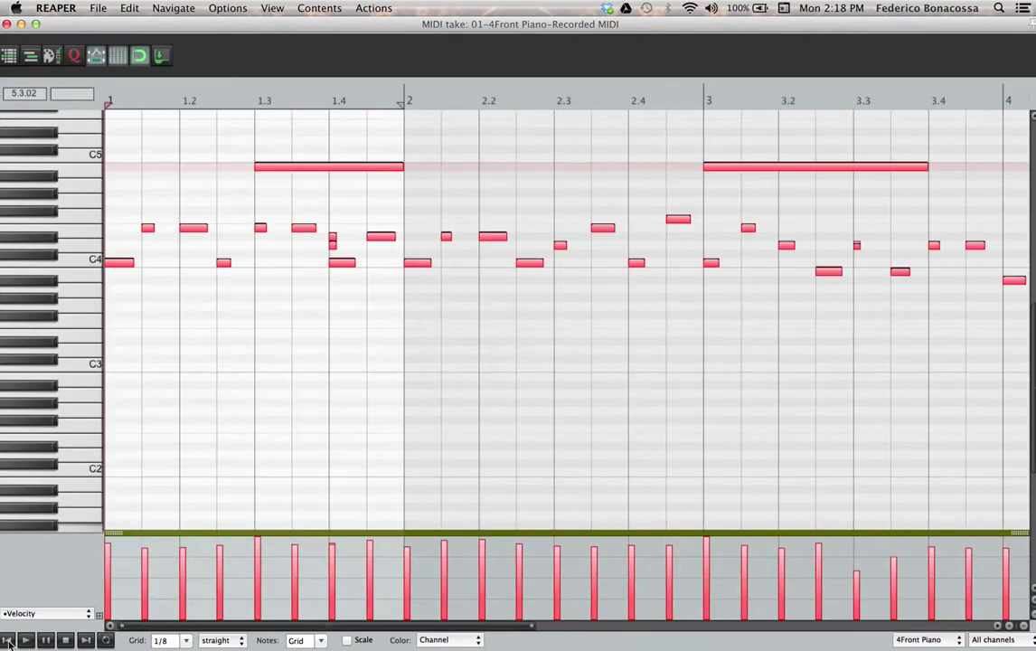
Delete the long C5 notes at bars 1.3 and 3, then close the MIDI editor
left_click(358, 167)
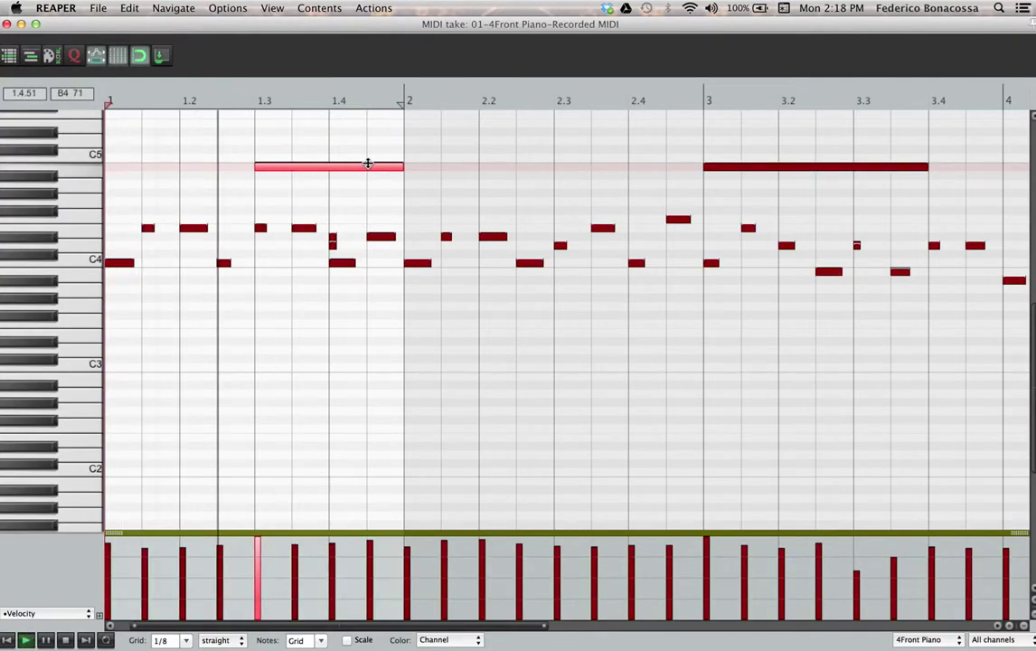
key("Delete")
left_click(818, 168)
key("Delete")
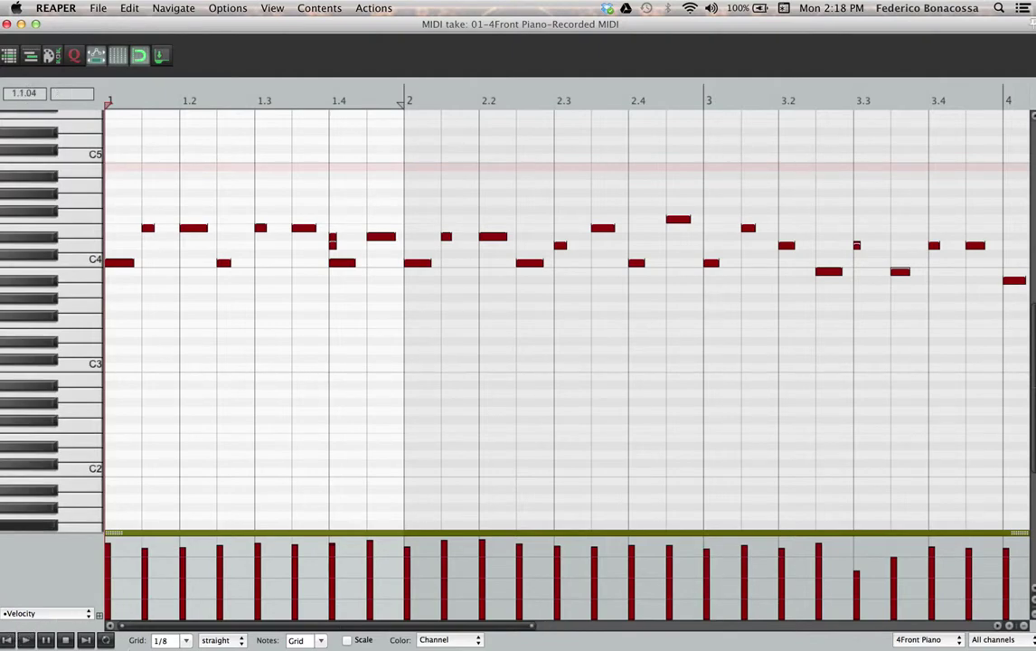
left_click(7, 23)
left_click(497, 410)
Set the project tempo to 230 BPM
left_click(448, 439)
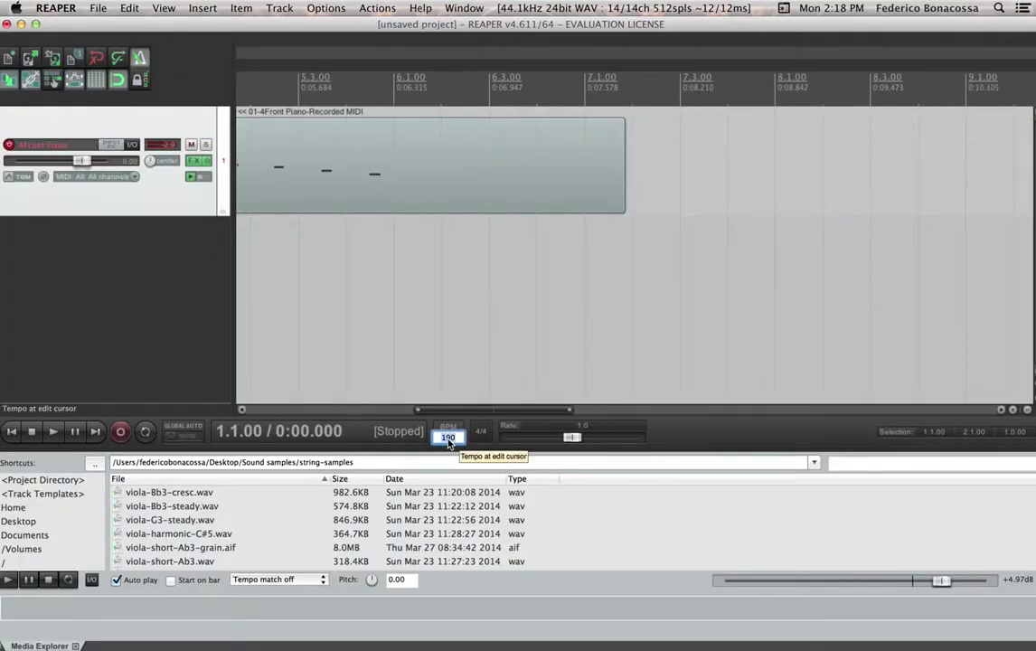
type("230")
key("Return")
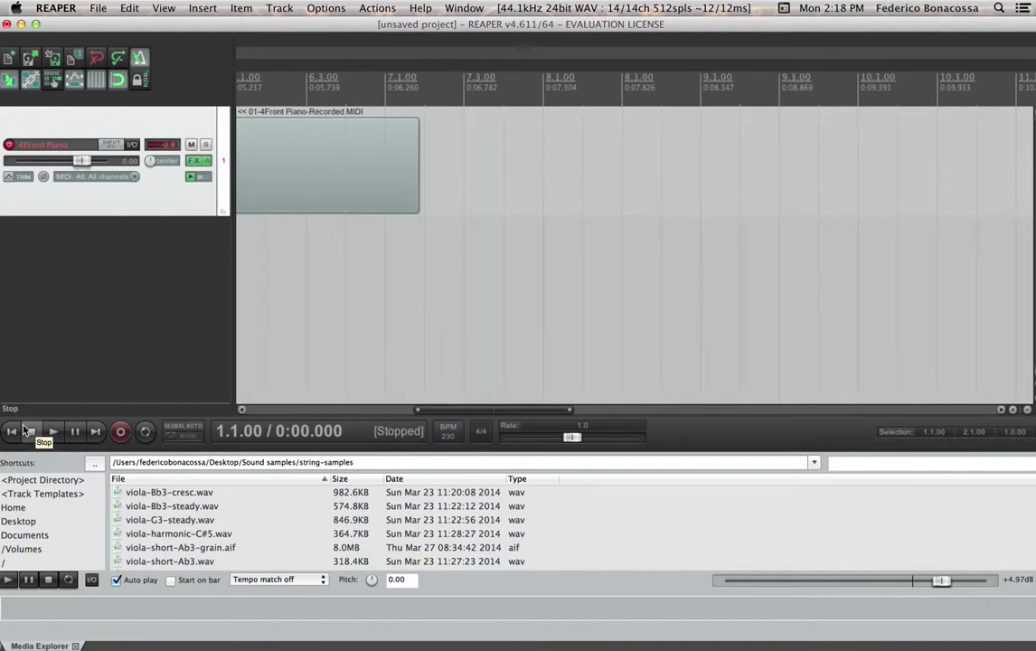
Play the project from the start, then stop
left_click(12, 432)
key("space")
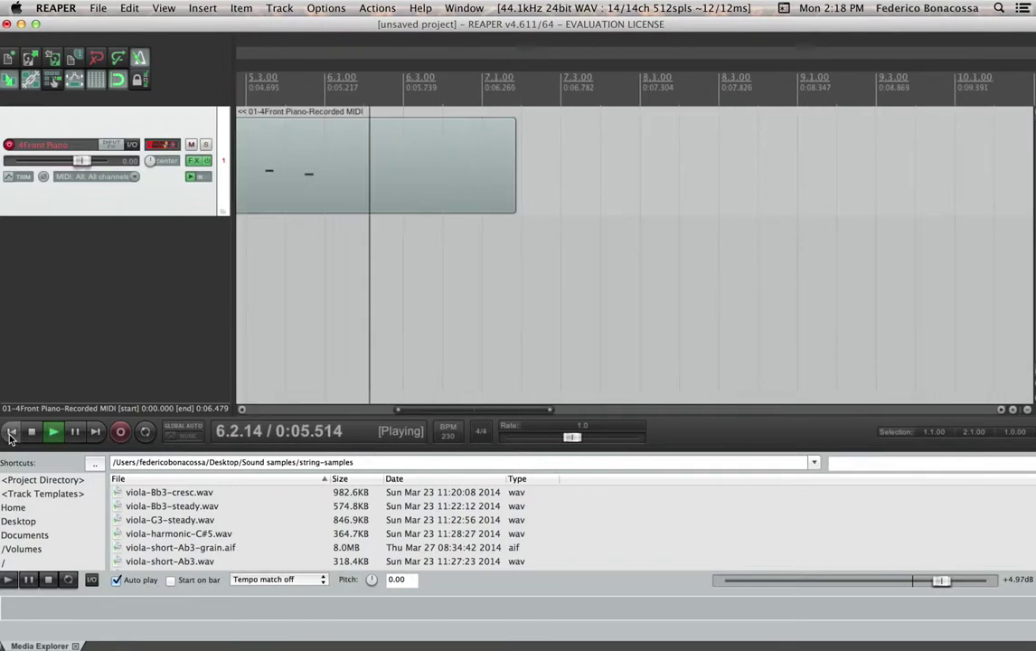
left_click(32, 432)
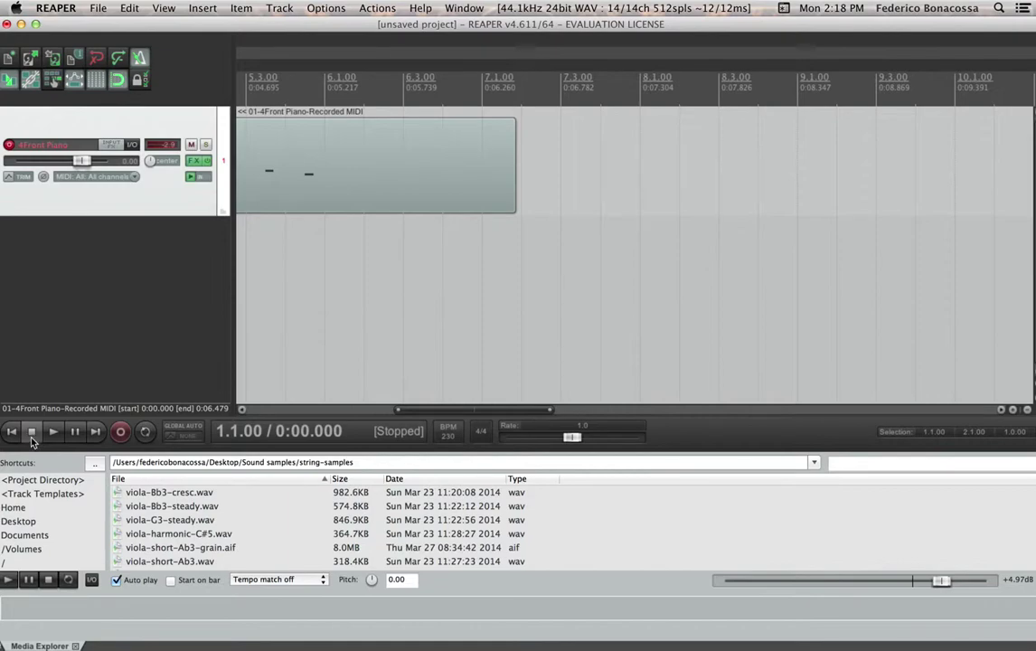
Delete the old piano MIDI take and return to the project start
left_click(12, 432)
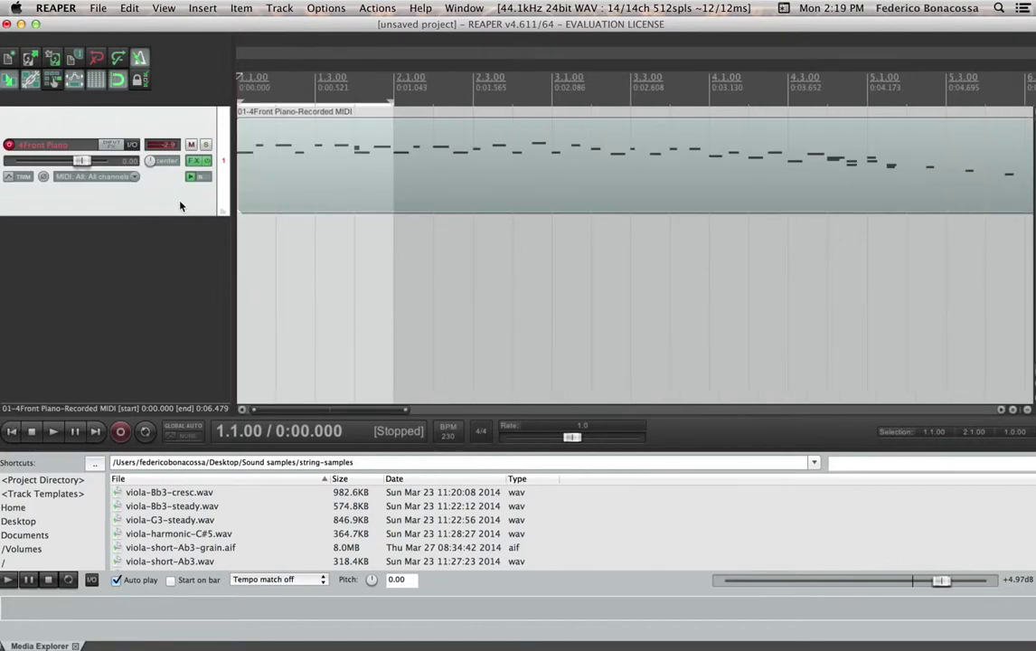
left_click(364, 172)
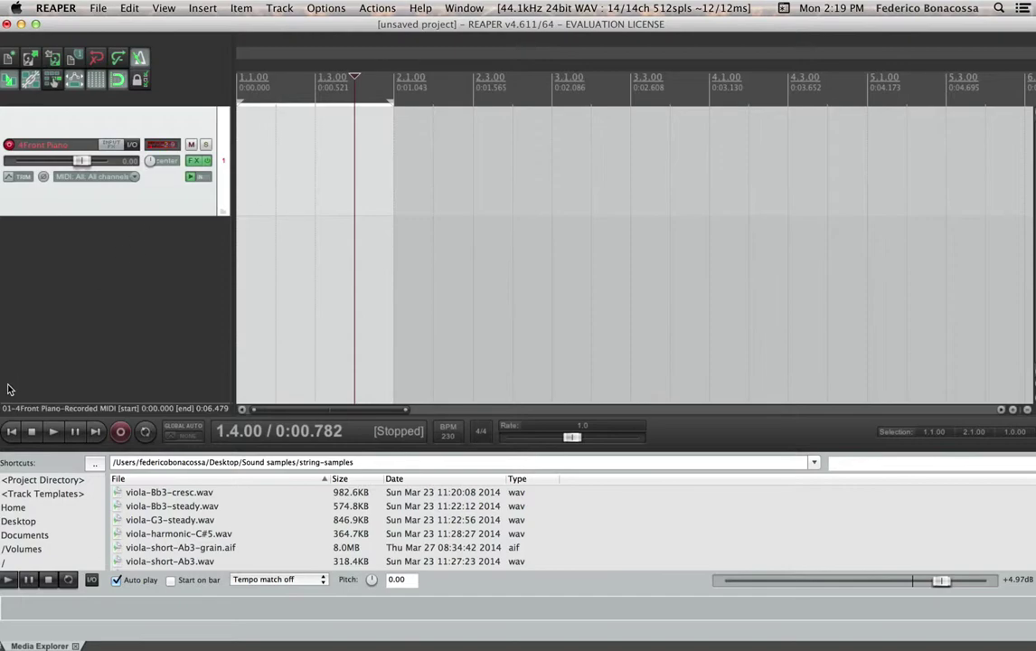
left_click(11, 431)
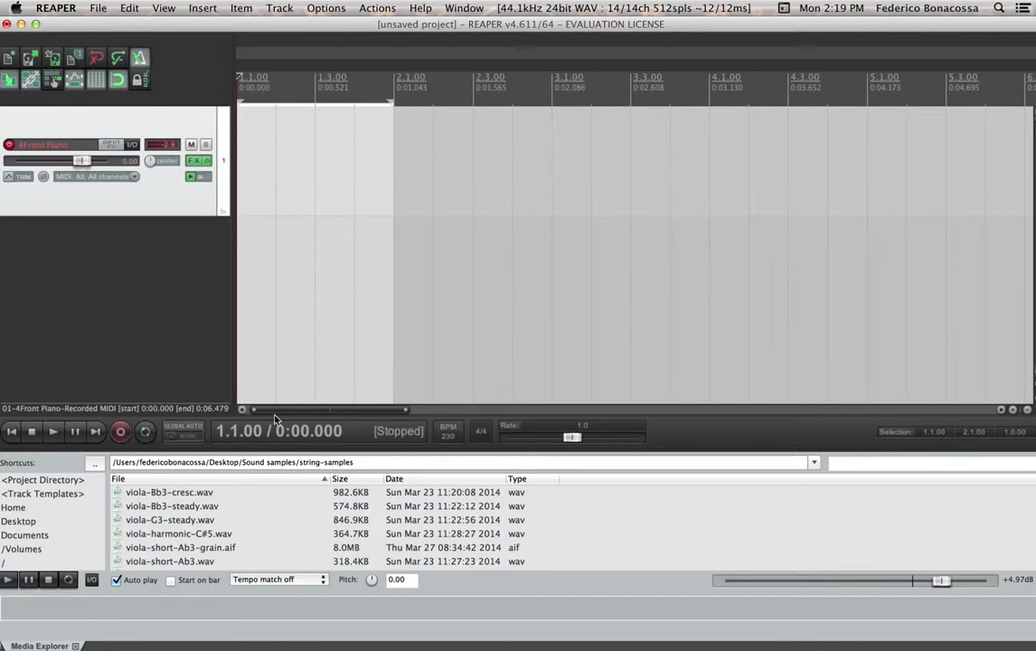
Change the project tempo from 230 to 80 BPM
left_click(447, 437)
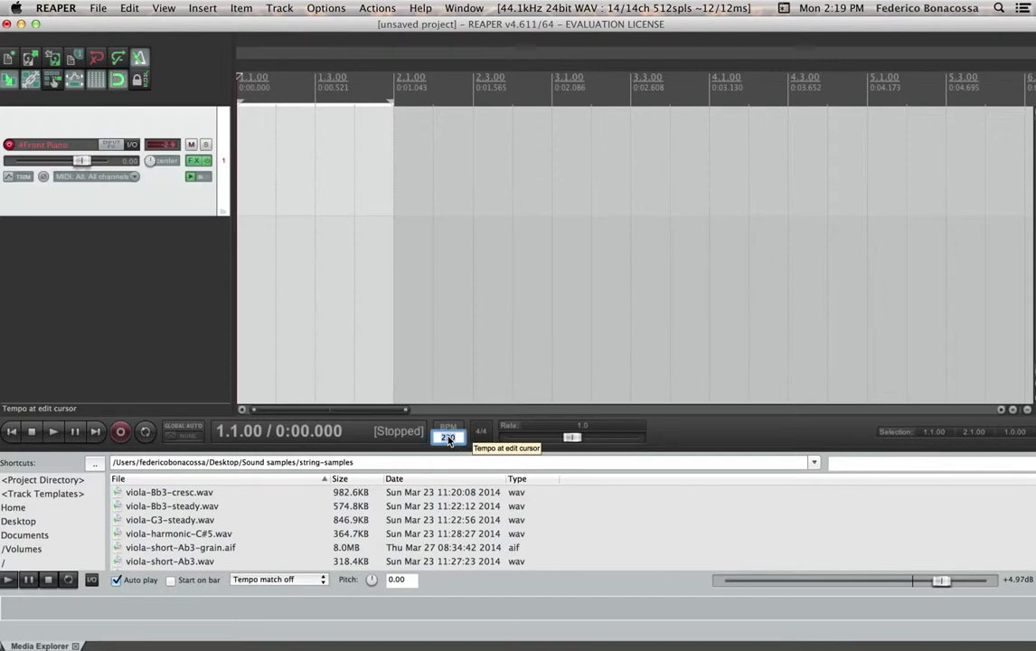
type("80")
key("Return")
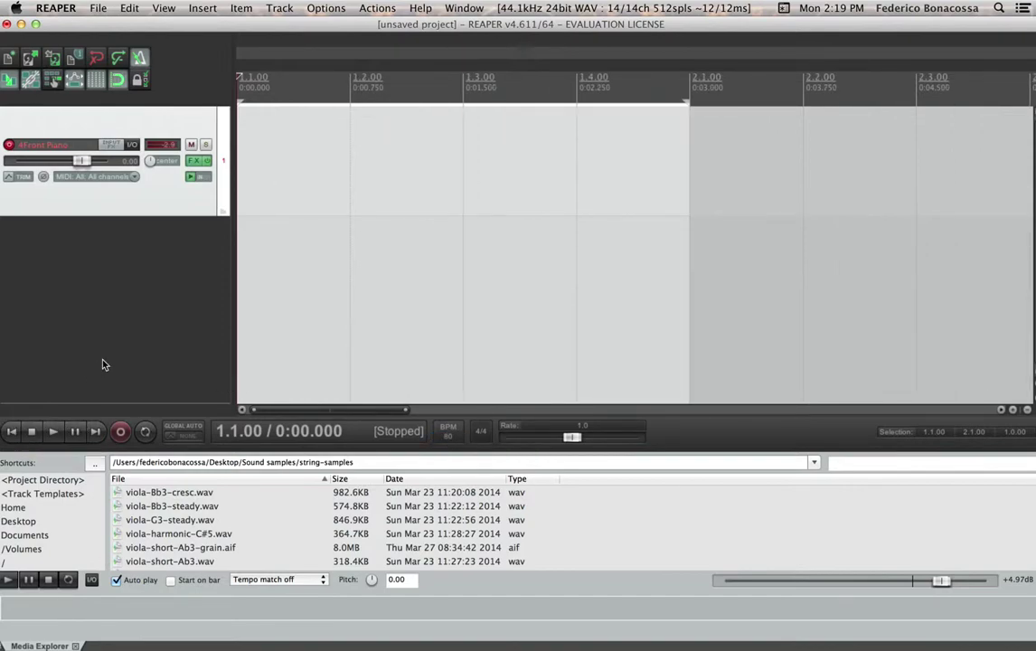
Record a new piano take, stop, keep it with Save All, and return to the start
left_click(121, 433)
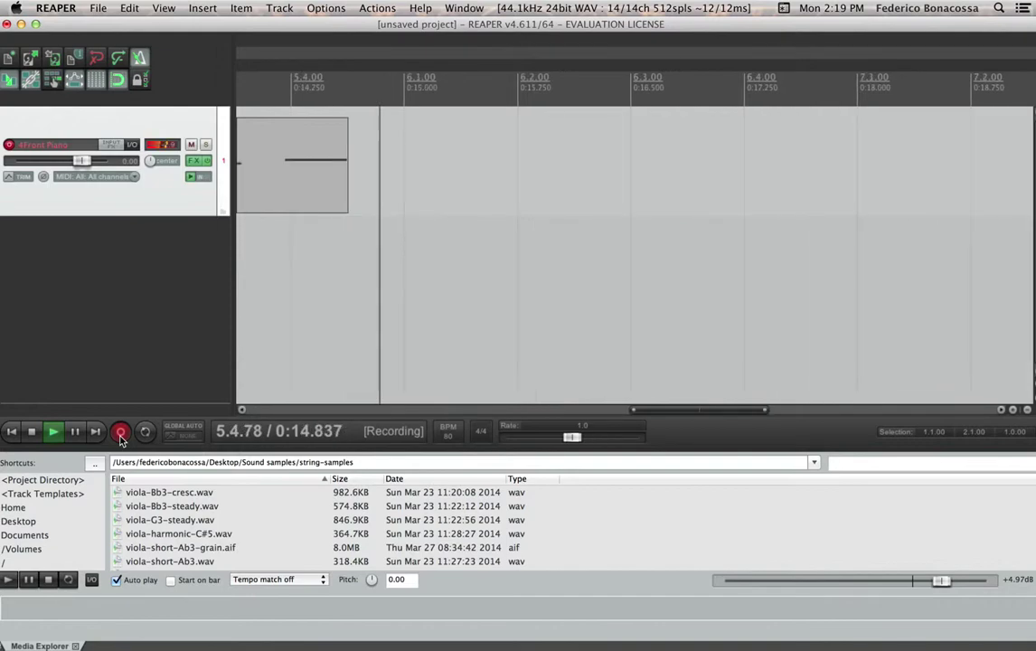
left_click(33, 431)
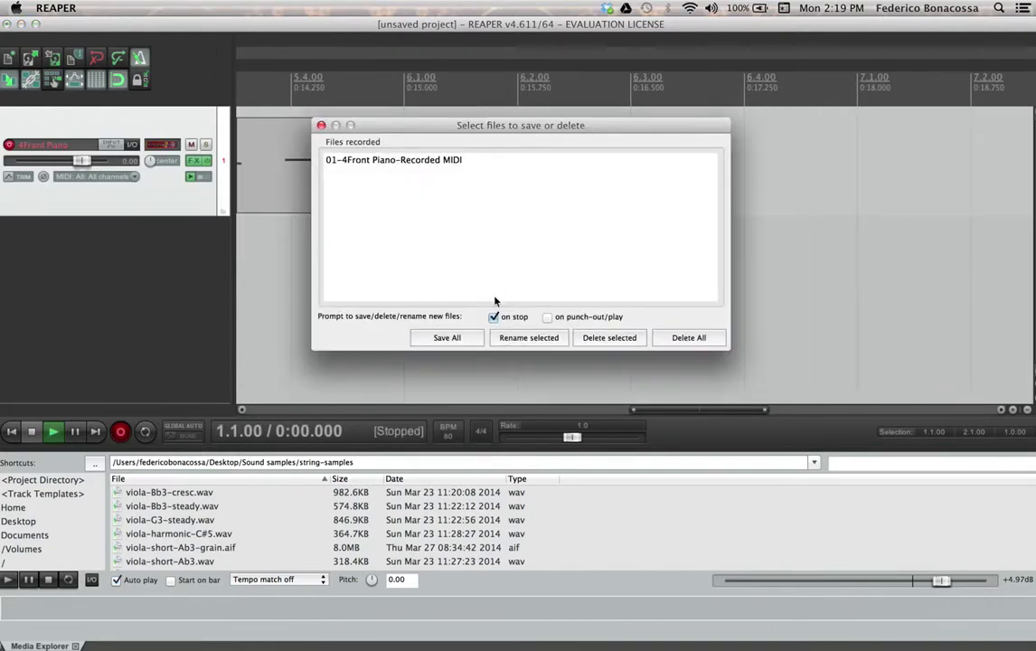
left_click(479, 339)
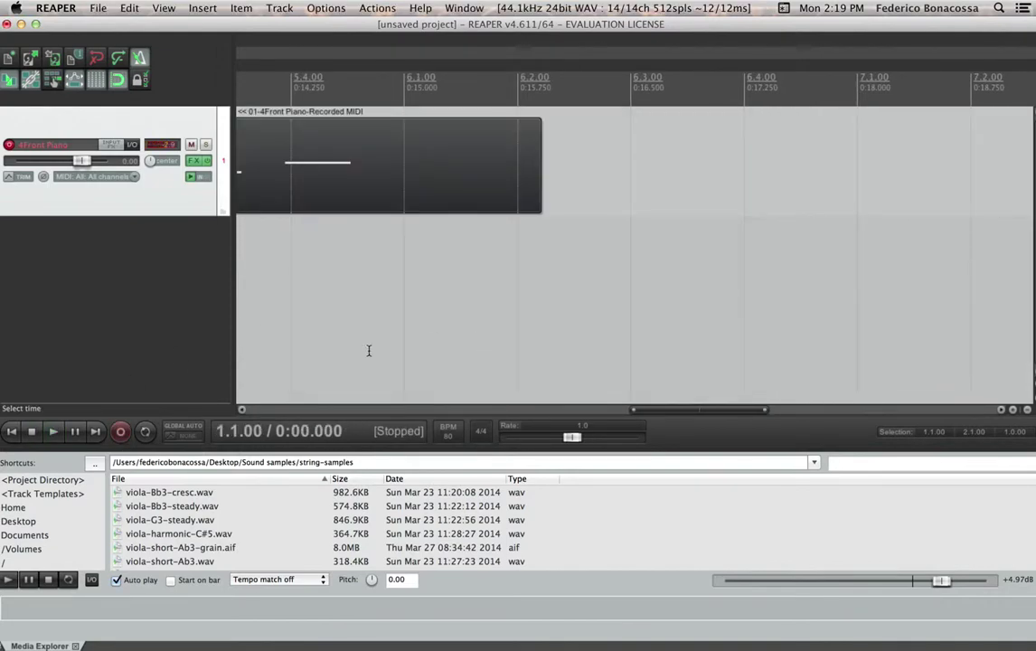
left_click(11, 432)
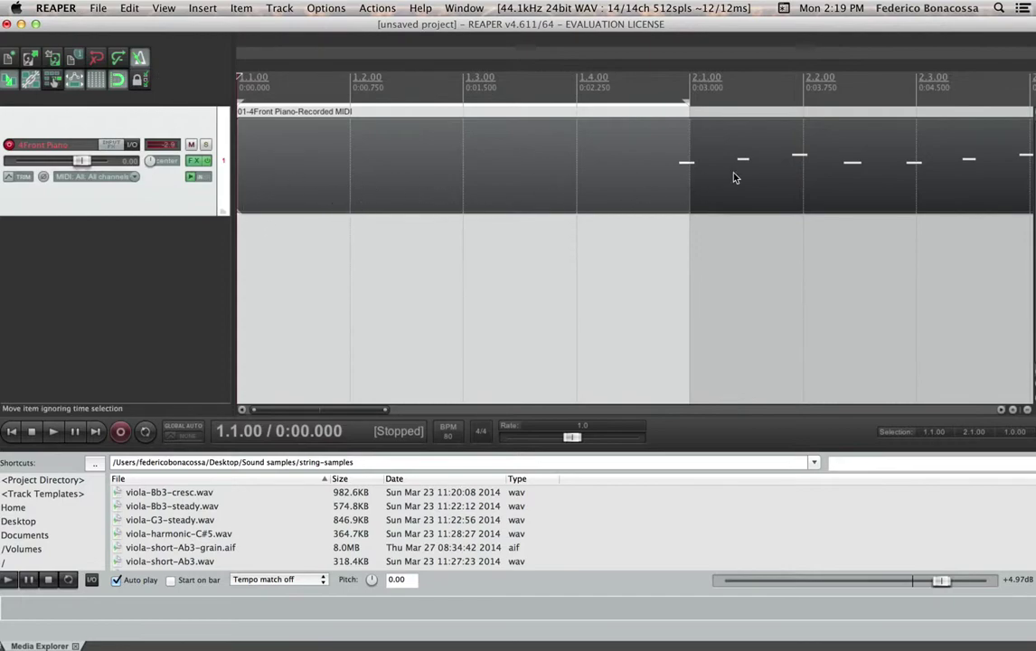
scroll(650, 286, "right", 6)
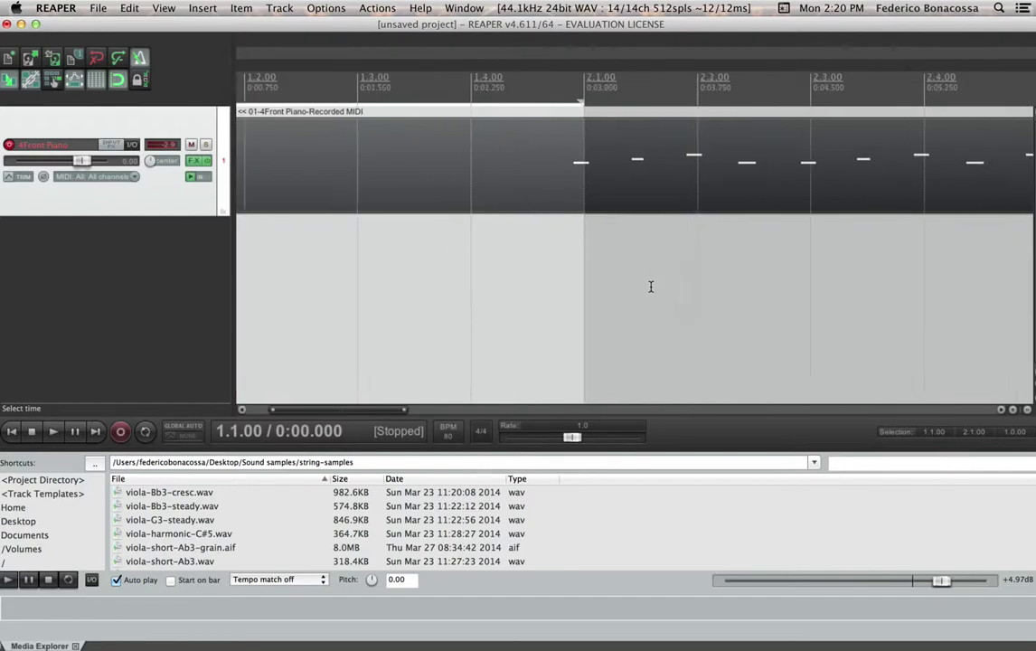
scroll(650, 286, "left", 6)
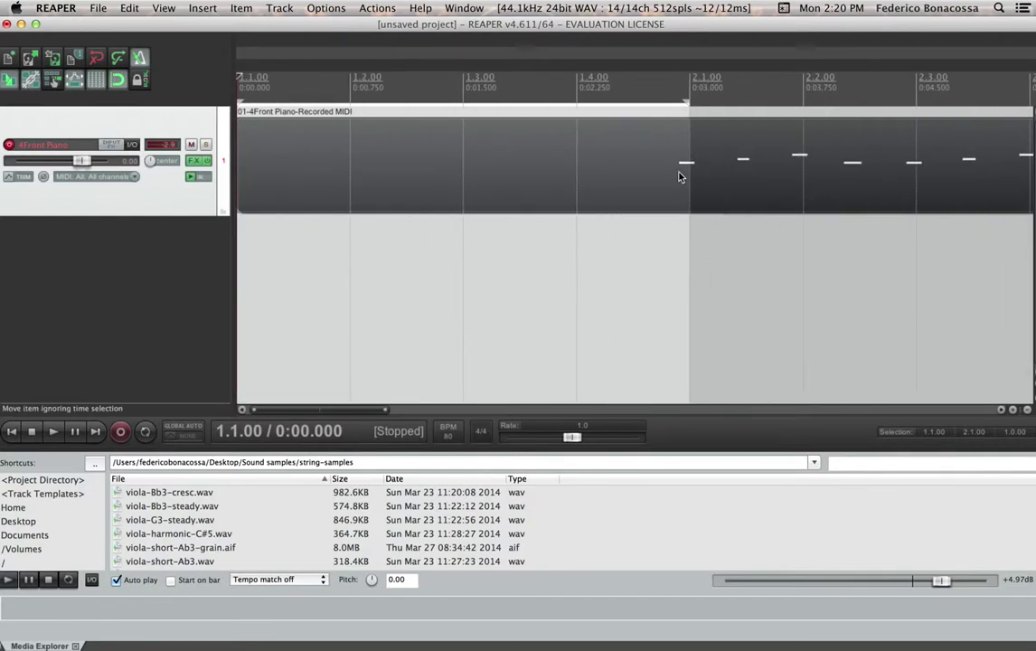
In the MIDI editor, set a 1/16 grid and quantize all notes' position and note length
double_click(477, 198)
scroll(477, 281, "up", 8)
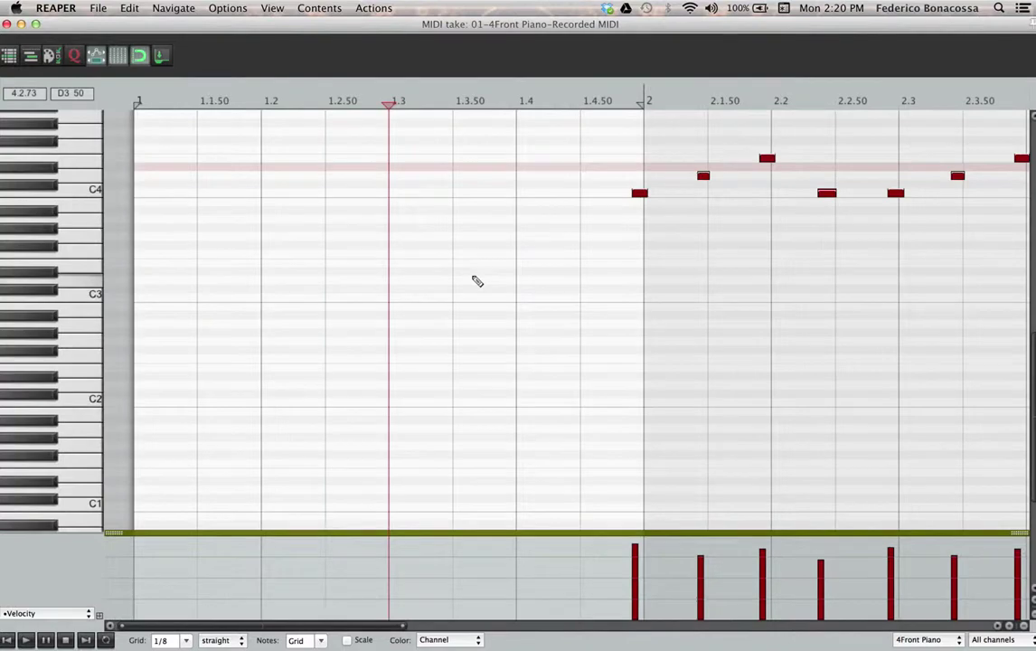
scroll(477, 281, "right", 5)
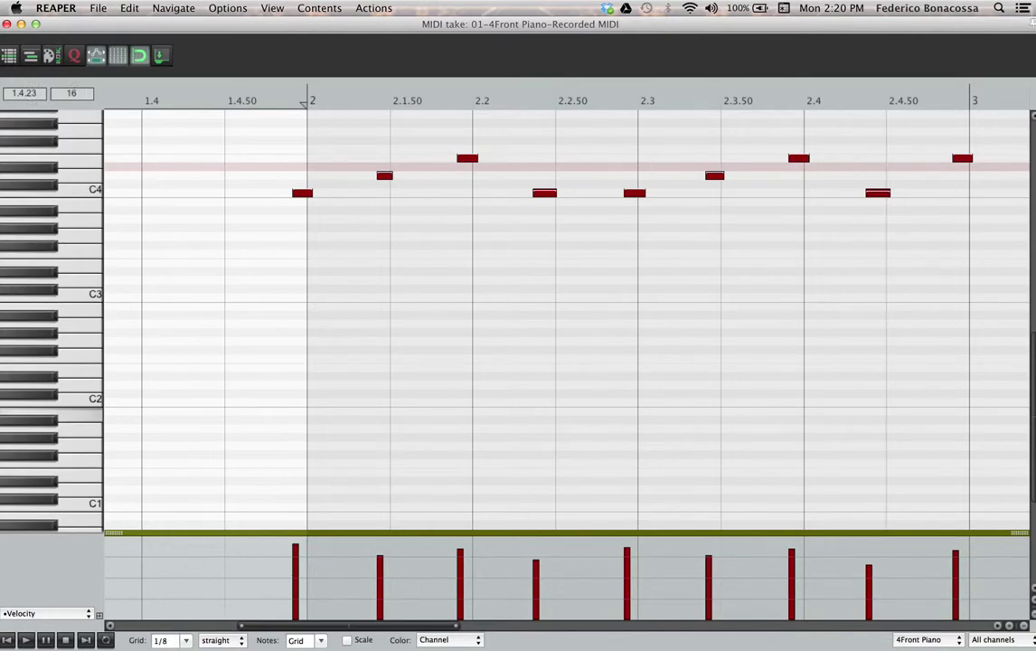
key("ctrl+3")
key("super+a")
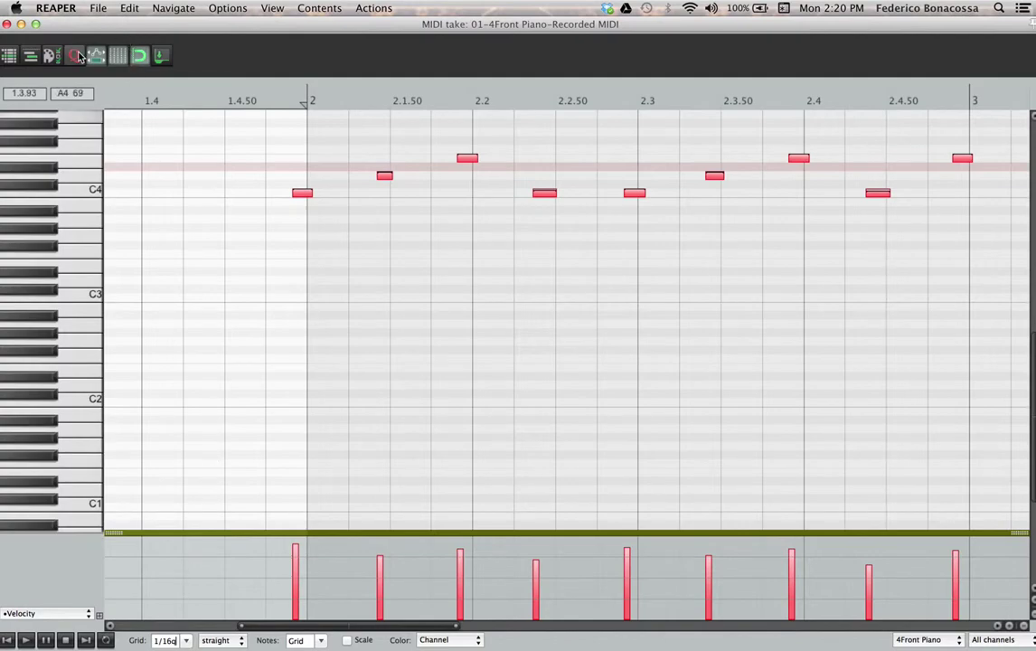
left_click(76, 55)
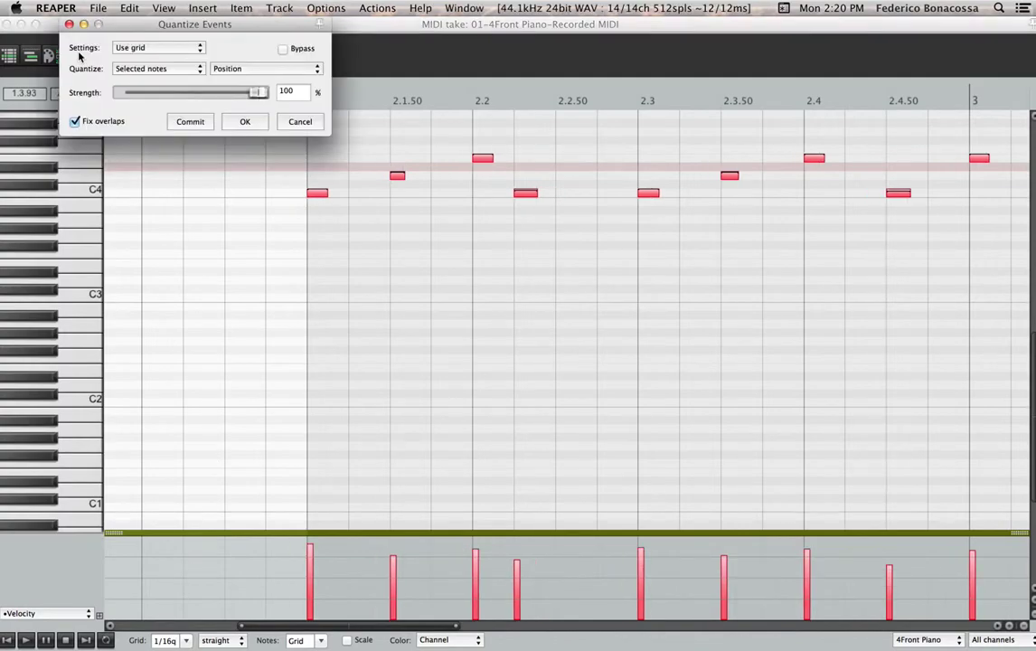
left_click(265, 70)
left_click(270, 91)
left_click(244, 121)
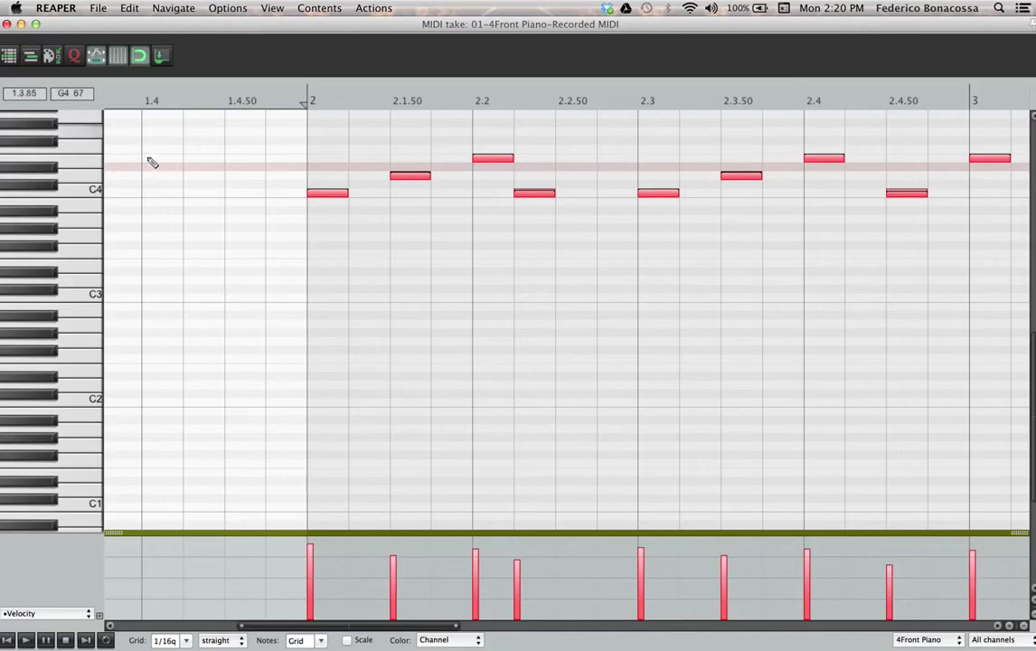
left_click(7, 25)
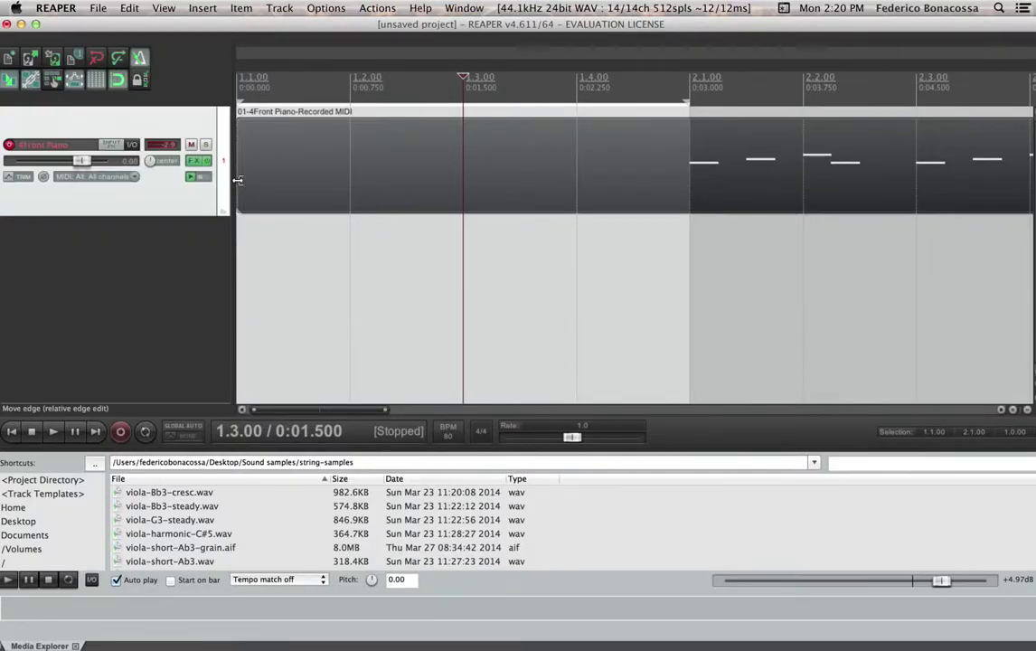
Trim the take's empty start to its first note and move the item to 1.1.00
left_click_drag(241, 180, 650, 187)
left_click_drag(749, 181, 696, 183)
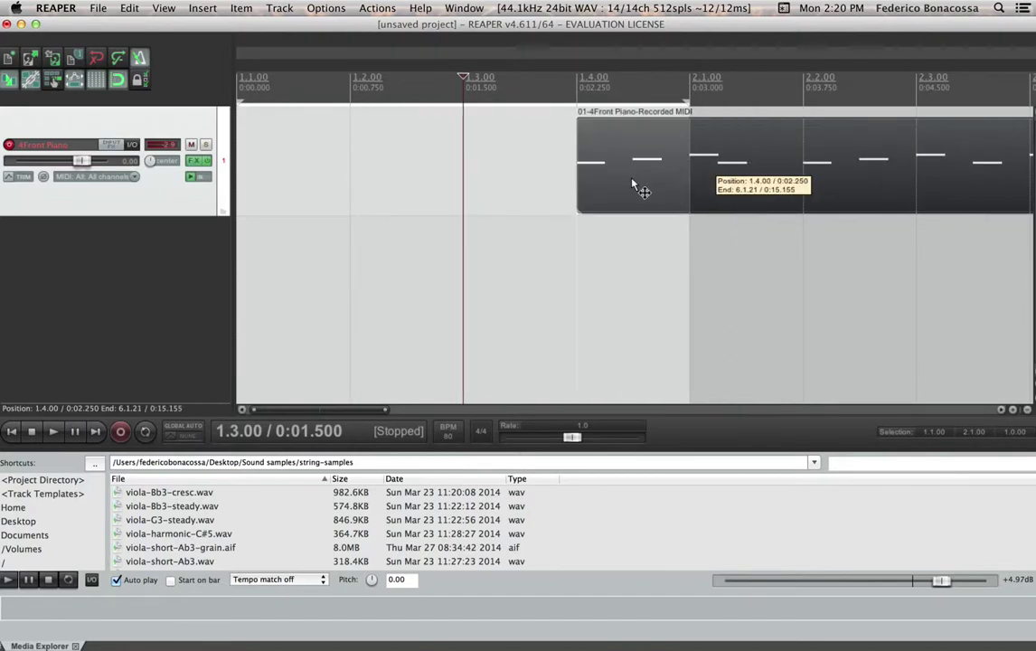
left_click_drag(608, 184, 269, 184)
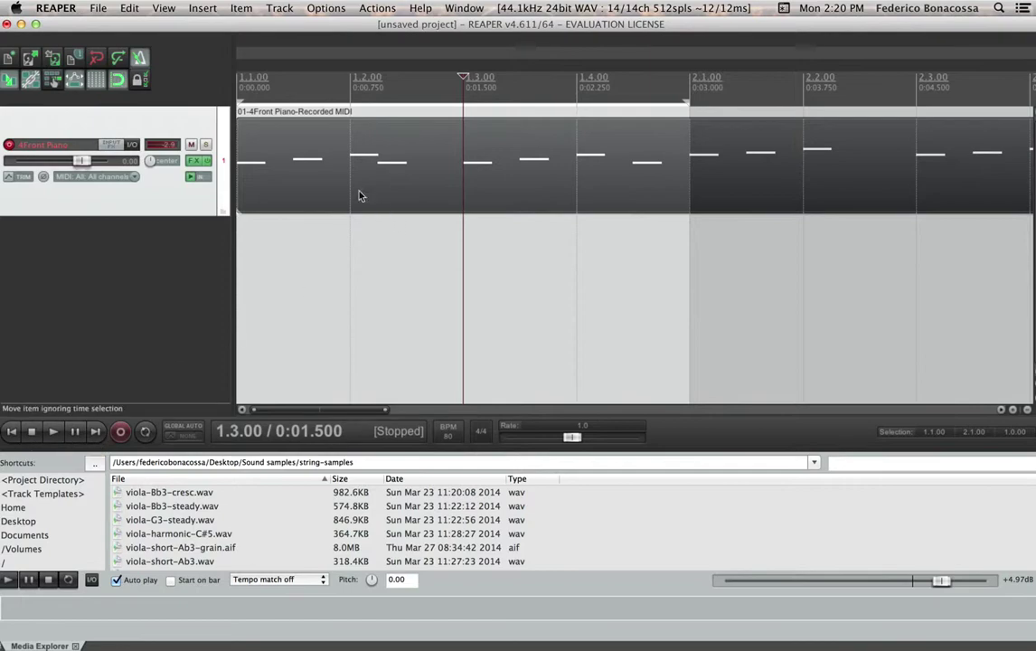
Play the repositioned take from the beginning, stop, and reopen it in the MIDI editor
left_click(52, 432)
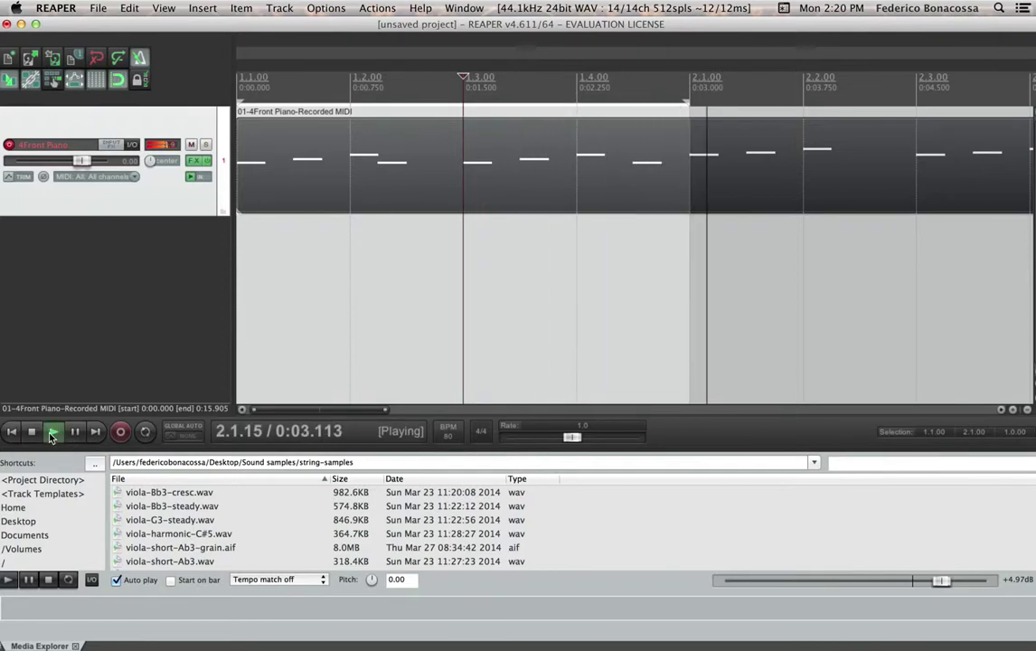
left_click(31, 432)
left_click(12, 432)
key("space")
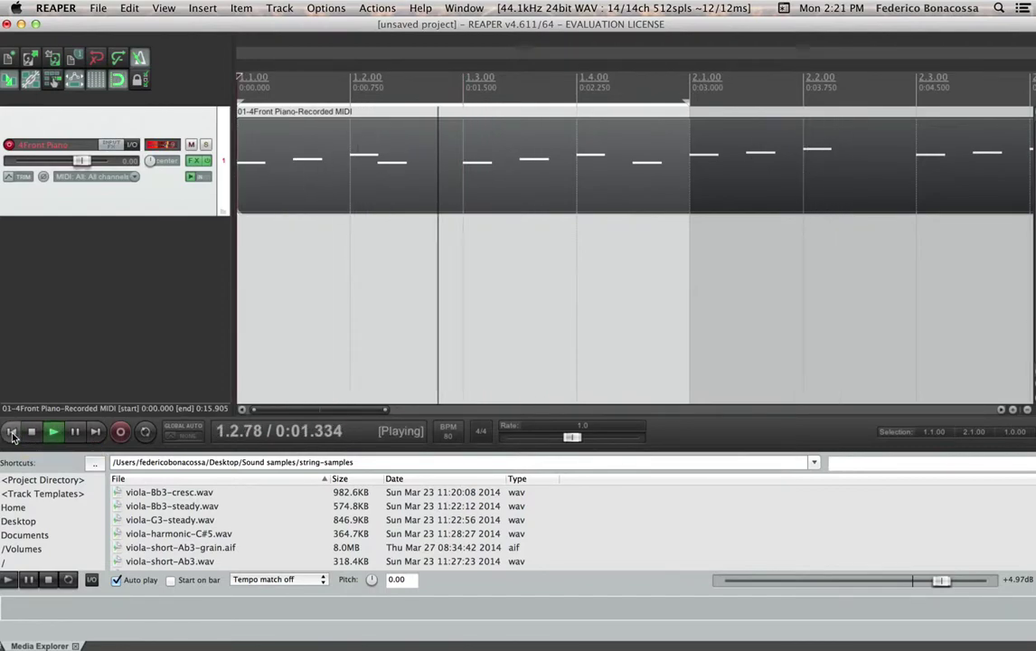
key("space")
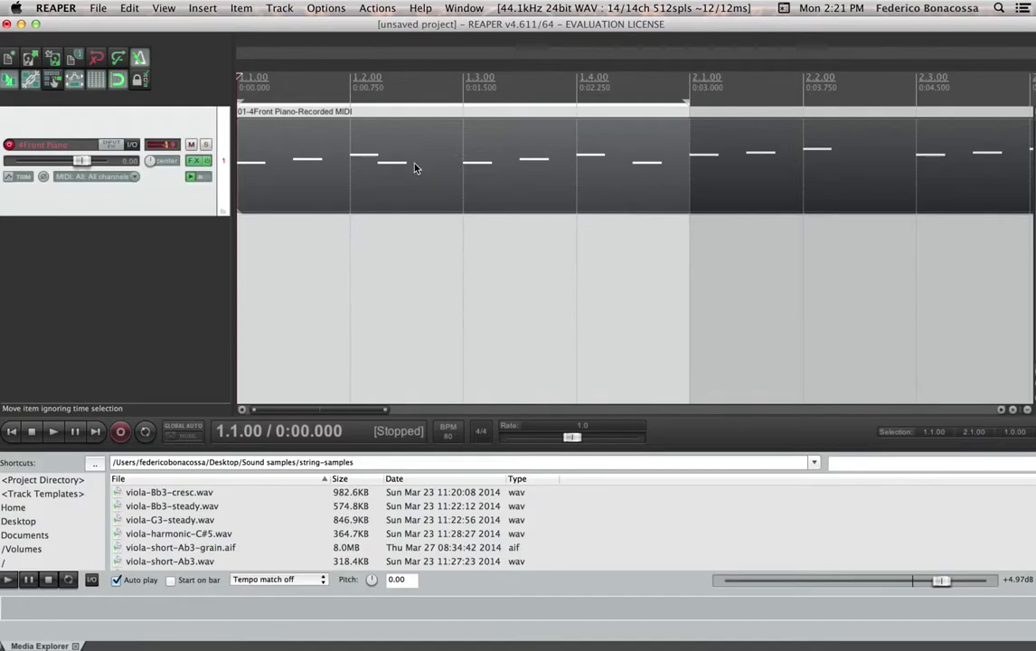
double_click(416, 166)
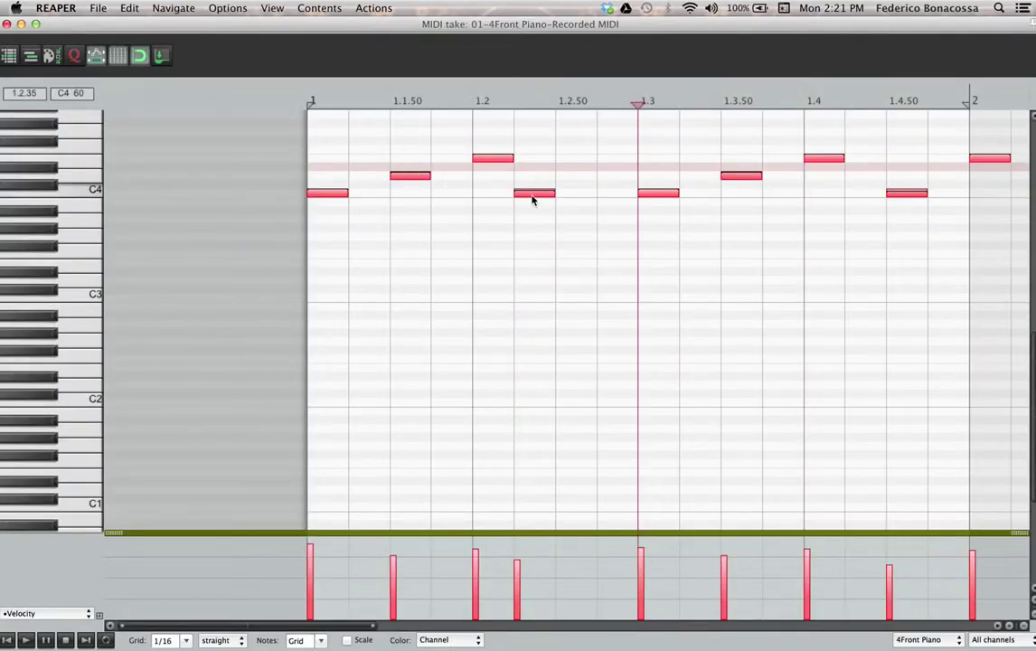
Select only the note at 1.2.25 and nudge it one grid step to 1.2.50
mouse_move(532, 199)
left_mouse_down()
mouse_move(567, 199)
mouse_move(541, 199)
left_mouse_up()
left_click(481, 293)
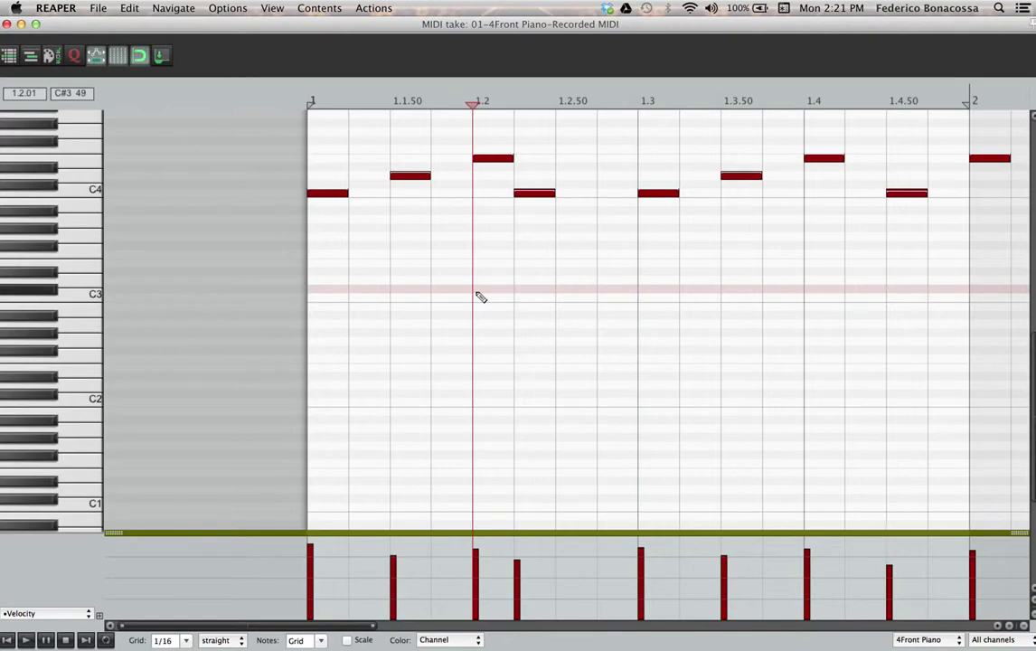
left_click(540, 194)
key("Right")
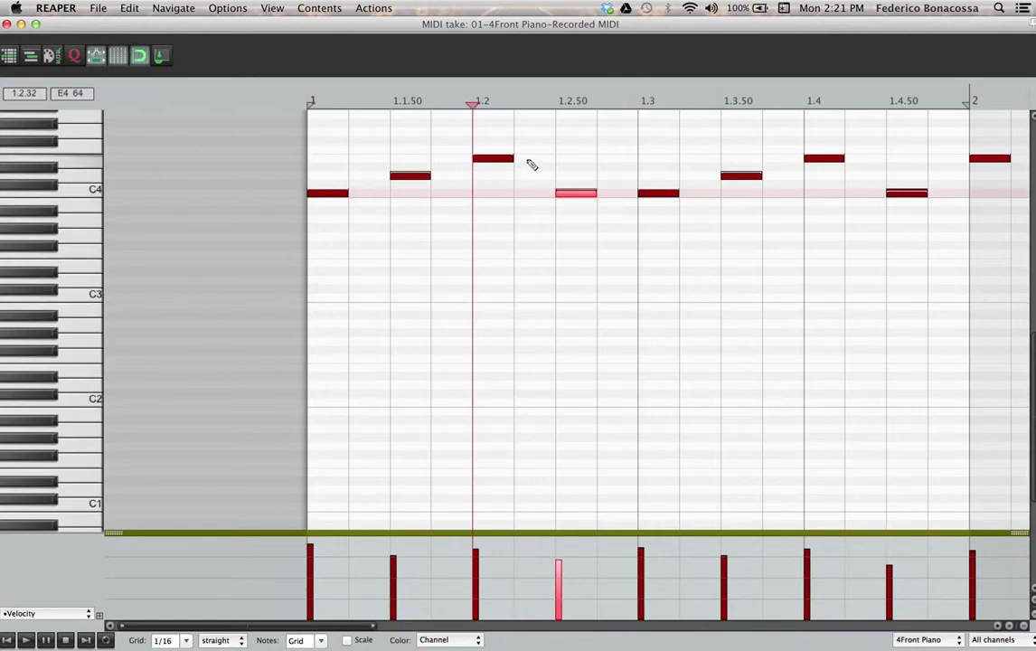
left_click(8, 25)
Play the piano take from bar 1 and zoom out to see it whole
left_click(11, 432)
key("space")
key("minus")
key("minus")
key("minus")
key("minus")
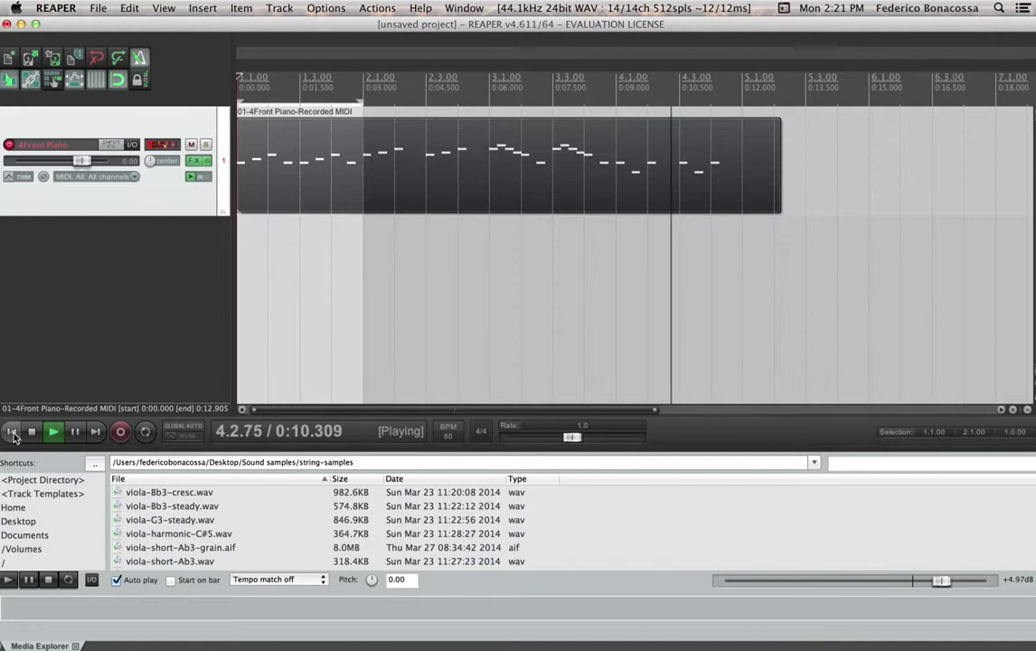
Stop playback at 1.1.00 and zoom in on the first bars
left_click(30, 431)
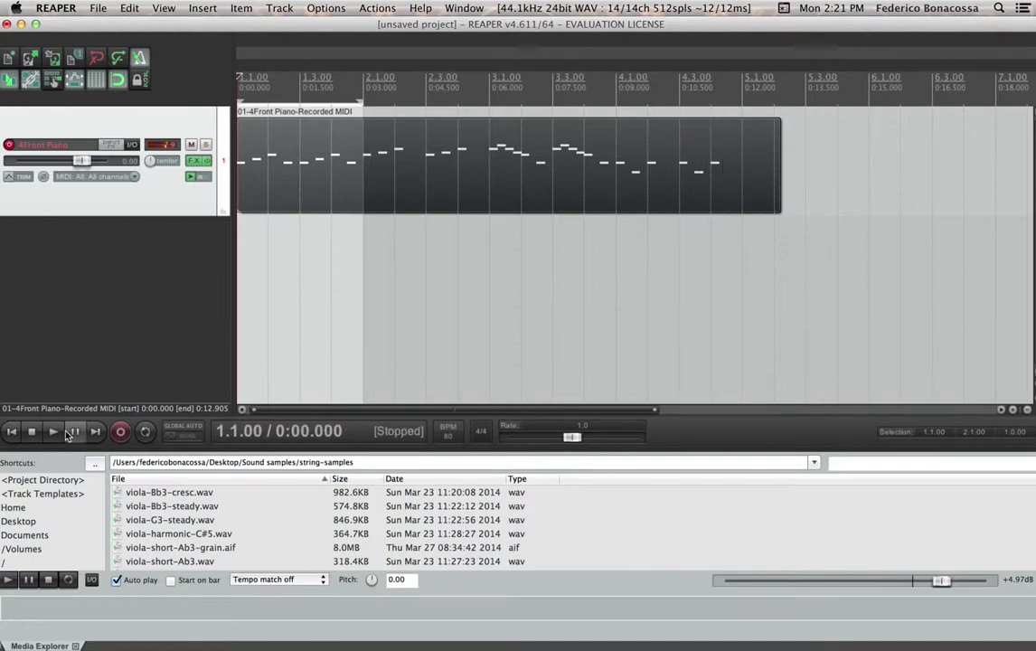
key("=")
key("=")
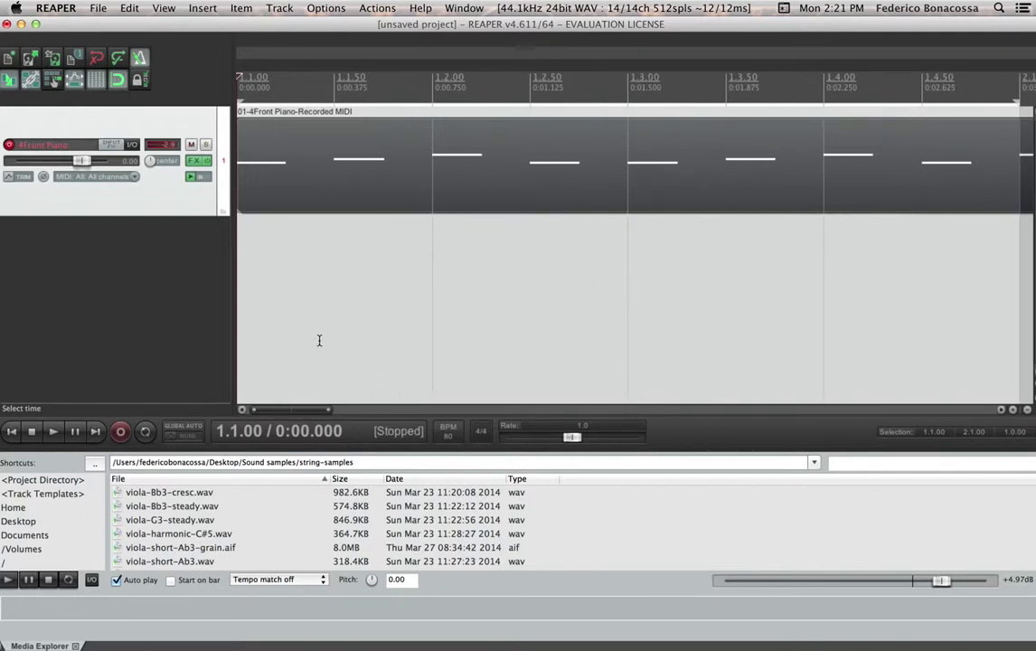